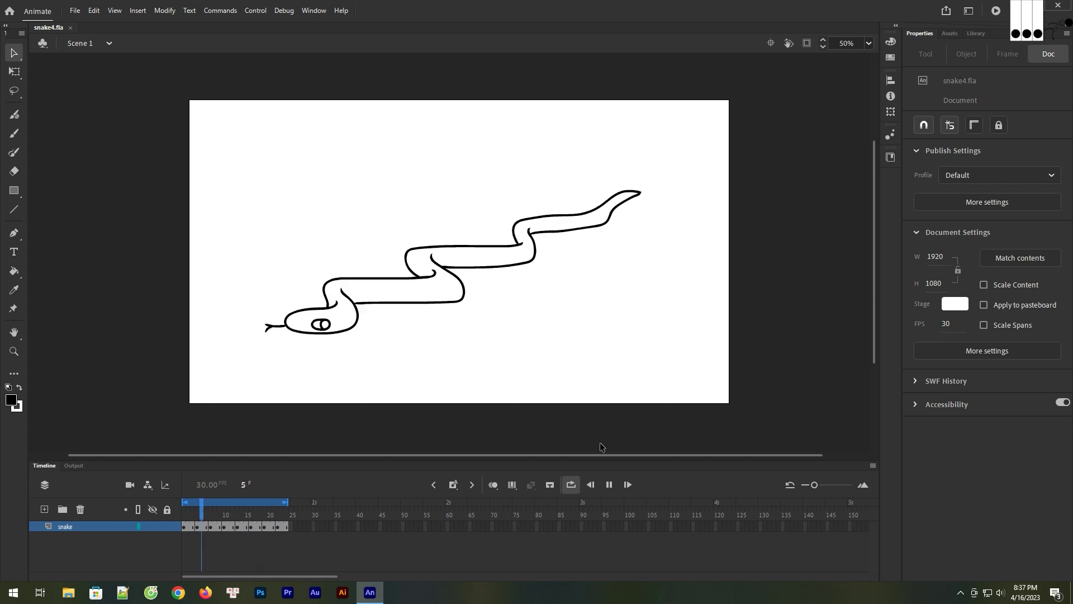
Stop the playback and fill the snake's pupil with black on frame 1 using the Paint Bucket tool
click(608, 485)
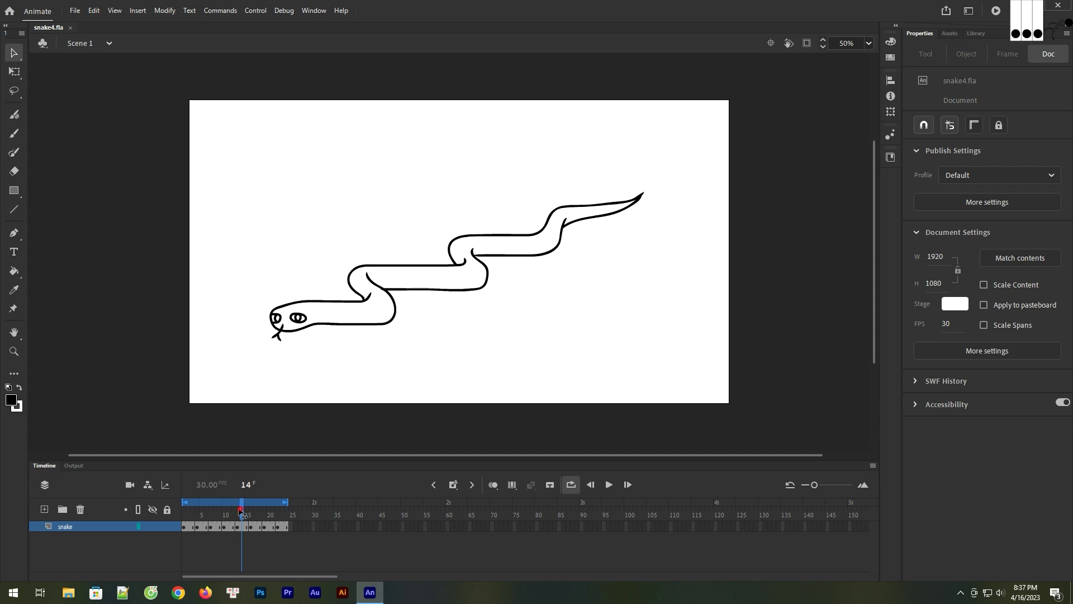
drag(241, 512, 178, 516)
click(13, 351)
drag(230, 252, 607, 399)
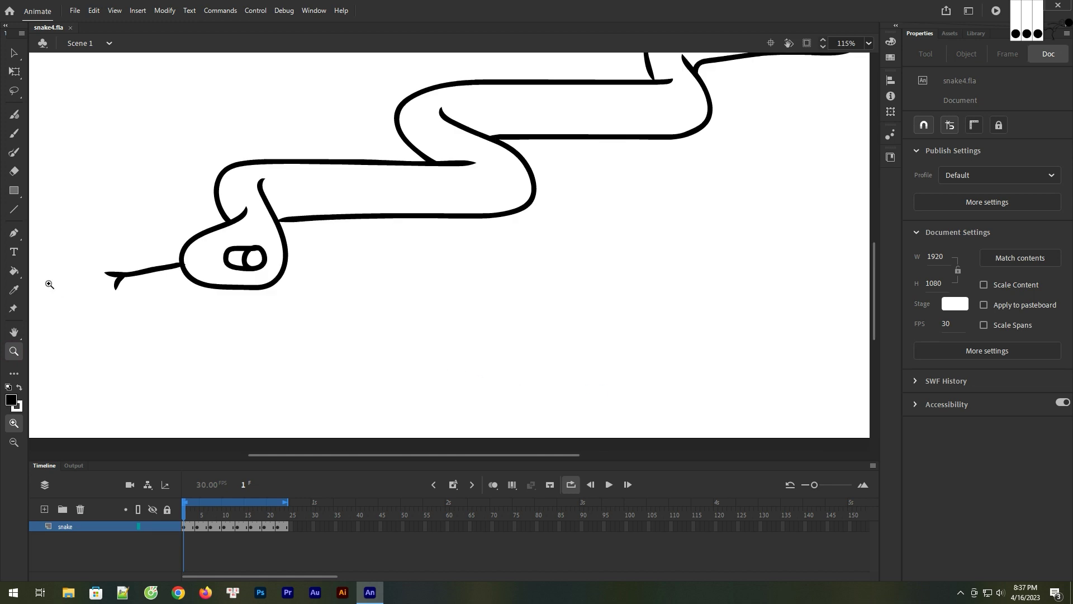
click(14, 271)
click(254, 266)
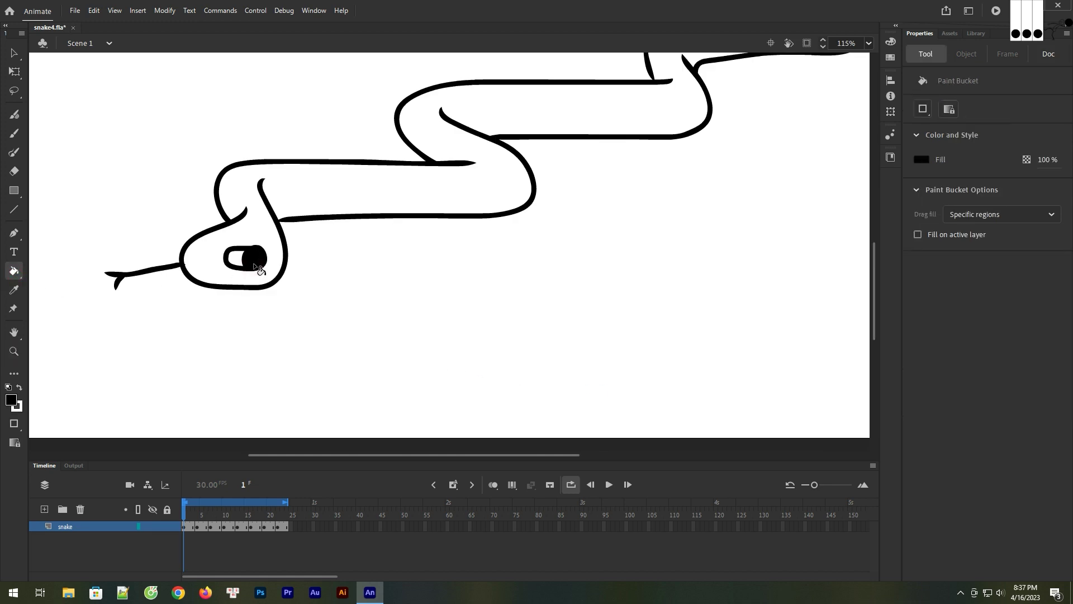
Fill the snake's pupil with black on the keyframes at frames 4 and 7
key(period)
key(period)
key(period)
click(249, 259)
key(period)
key(period)
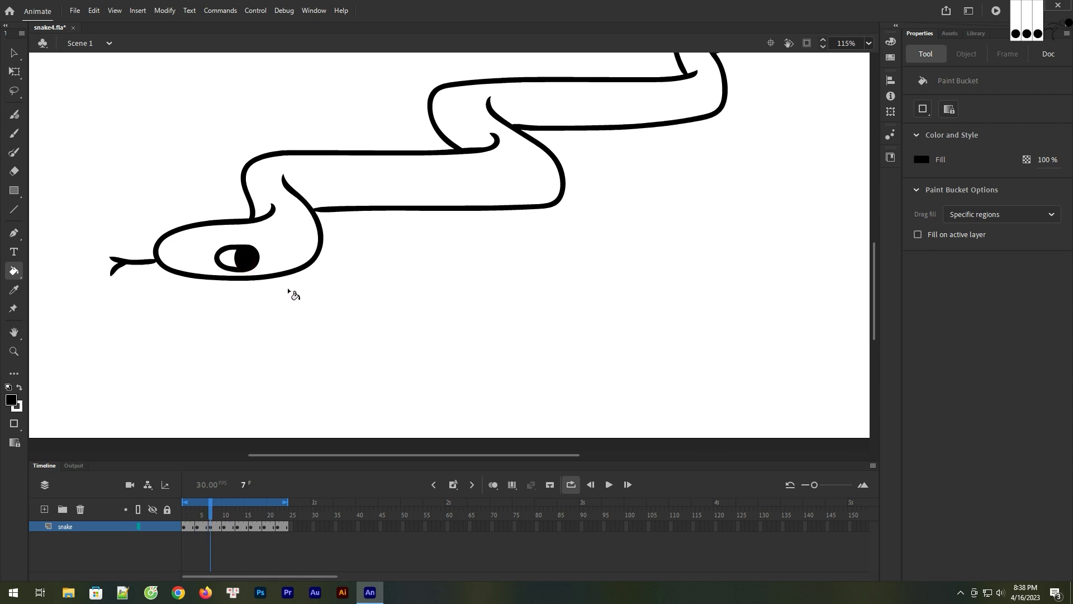
key(period)
click(221, 256)
Fill the pupils of both eyes with black on the keyframe at frame 10
key(period)
key(period)
key(period)
click(193, 245)
click(128, 239)
Fill the pupils of both eyes with black on the keyframe at frame 13
key(period)
key(period)
key(period)
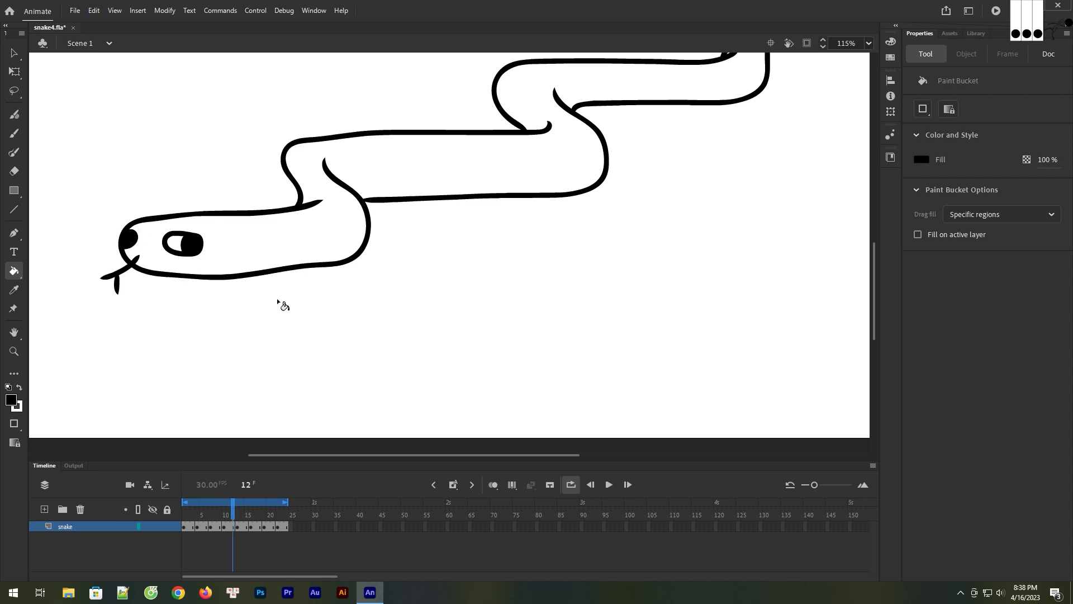
click(187, 244)
click(140, 245)
Fill the pupils with black on the keyframe at frame 16
key(period)
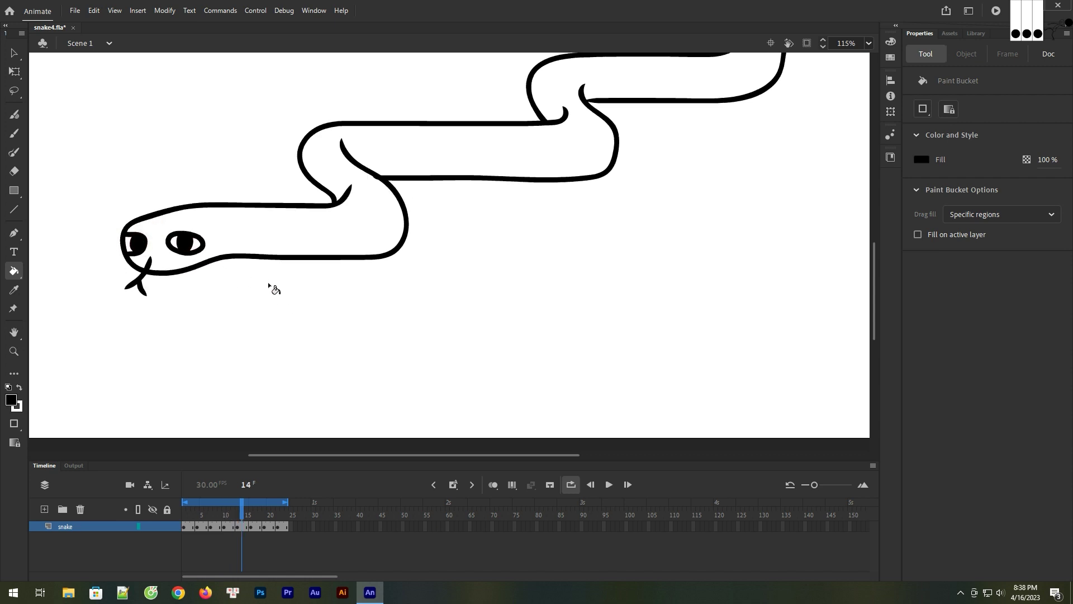
key(period)
key(period)
click(215, 249)
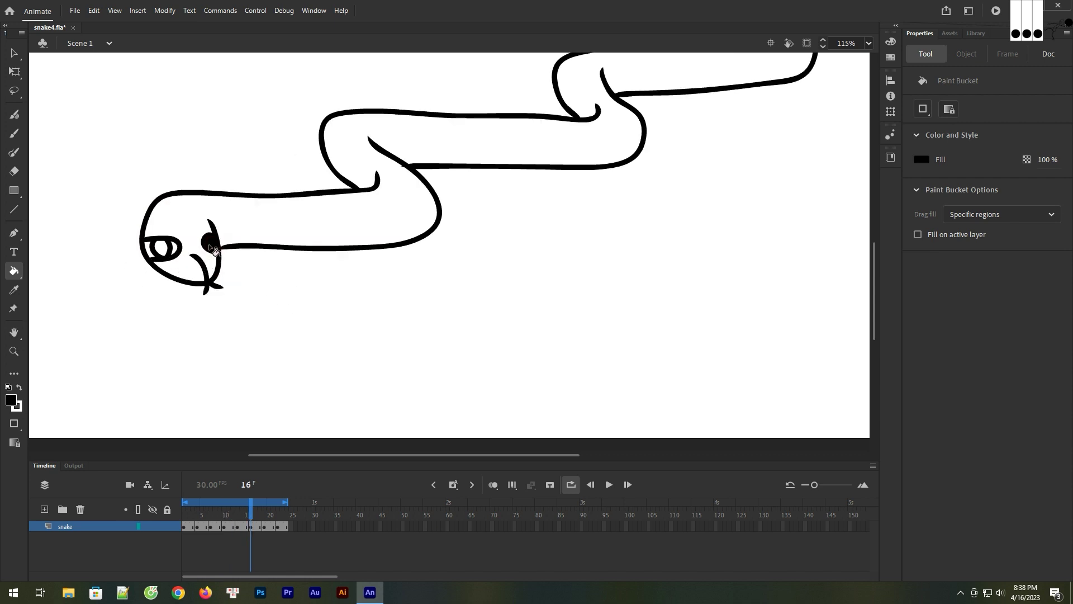
click(172, 253)
Fill the snake's pupils with black on the keyframes at frames 19 and 22
key(period)
key(period)
key(period)
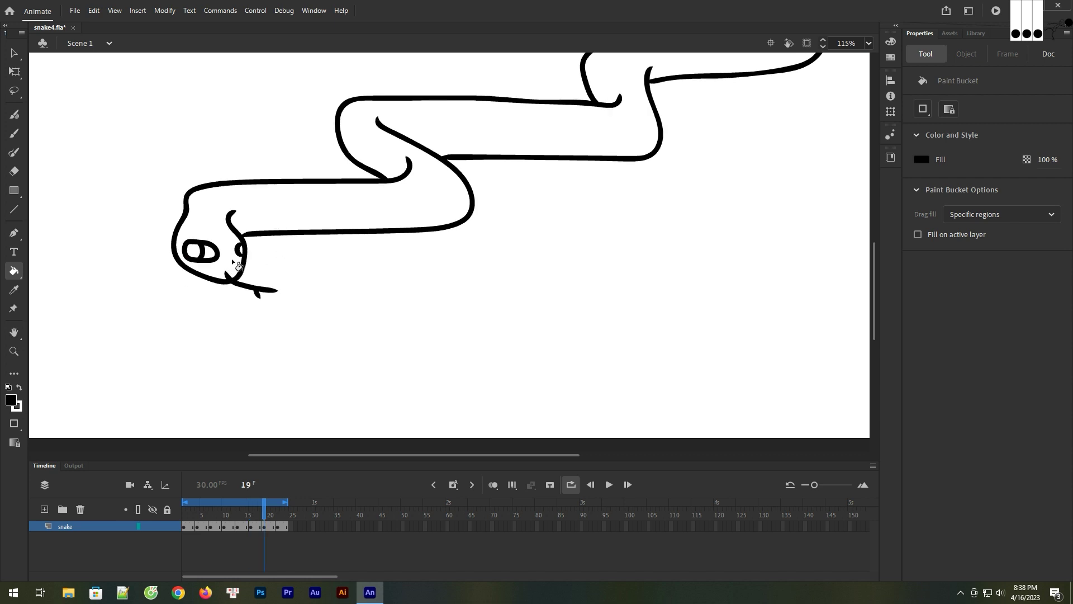
click(199, 253)
key(period)
key(period)
key(period)
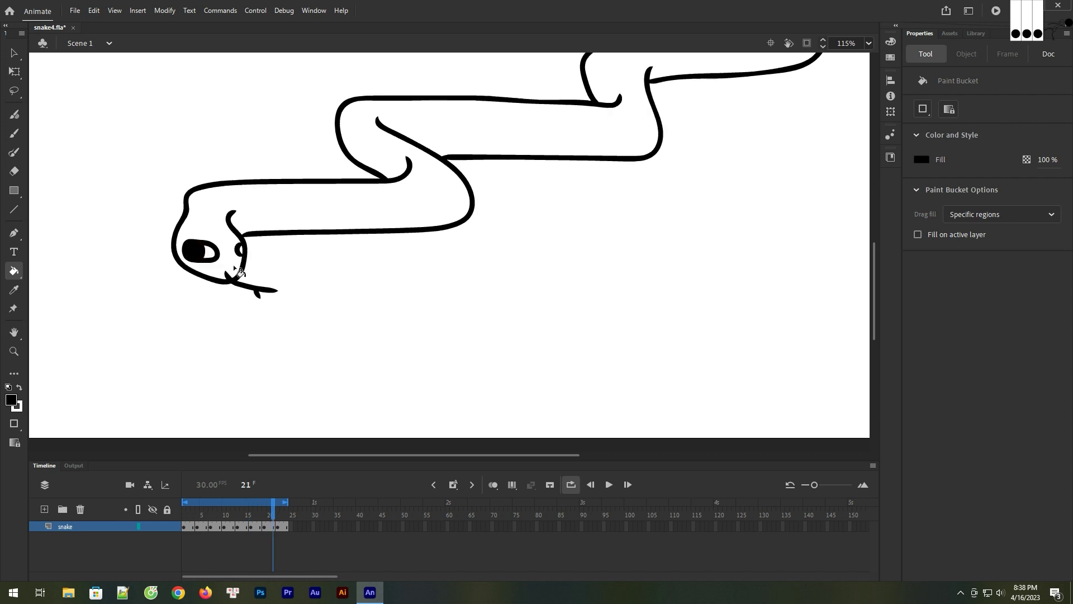
click(222, 253)
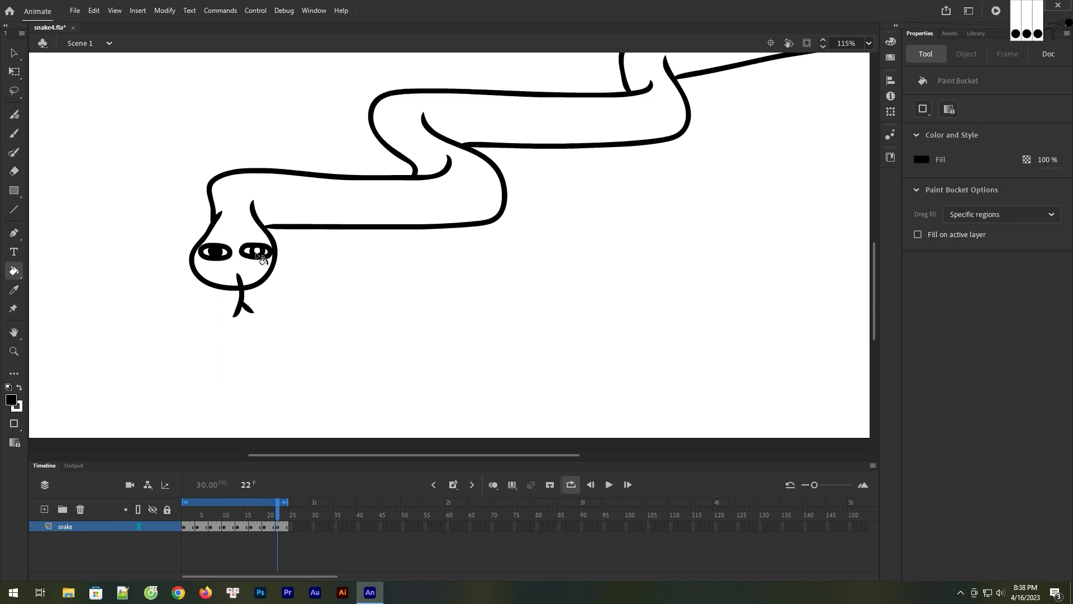
Preview the looping animation from frame 1 with the whole snake in view and save the document
drag(277, 521, 168, 513)
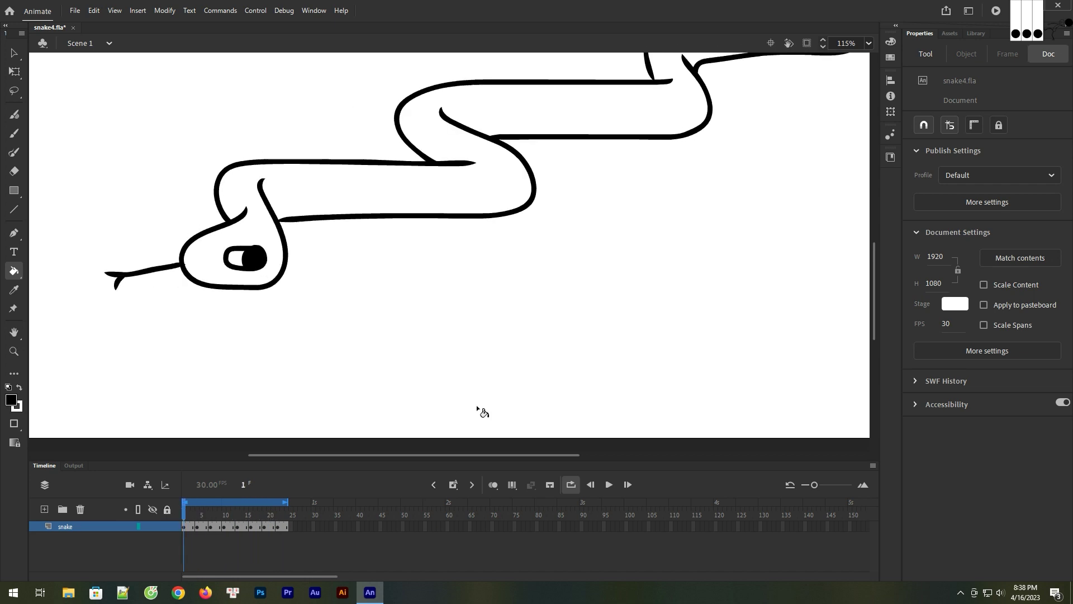
key(ctrl+minus)
drag(550, 281, 476, 350)
click(609, 486)
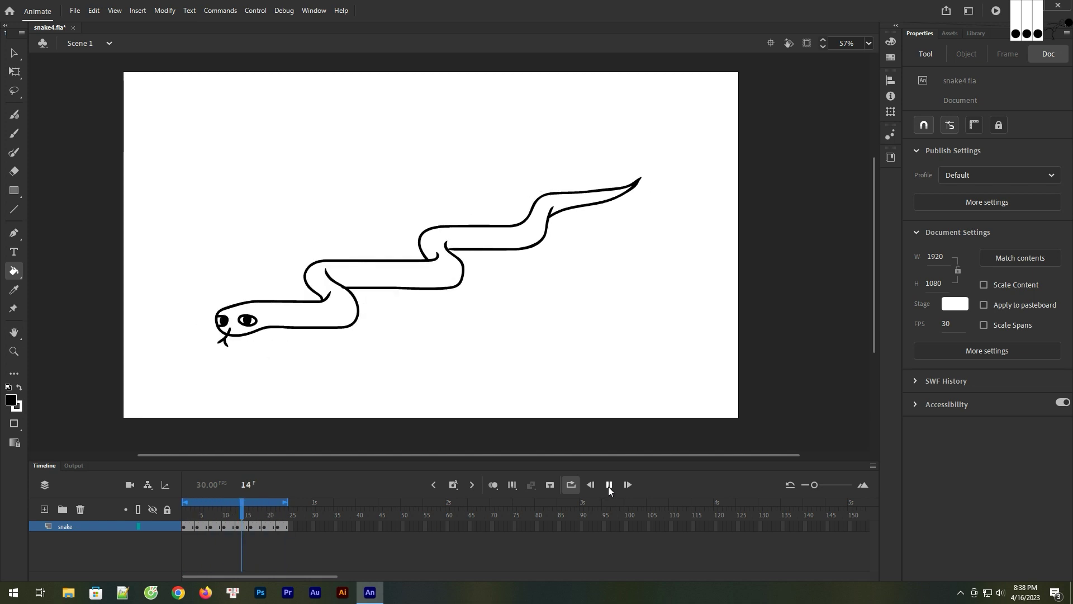
click(608, 485)
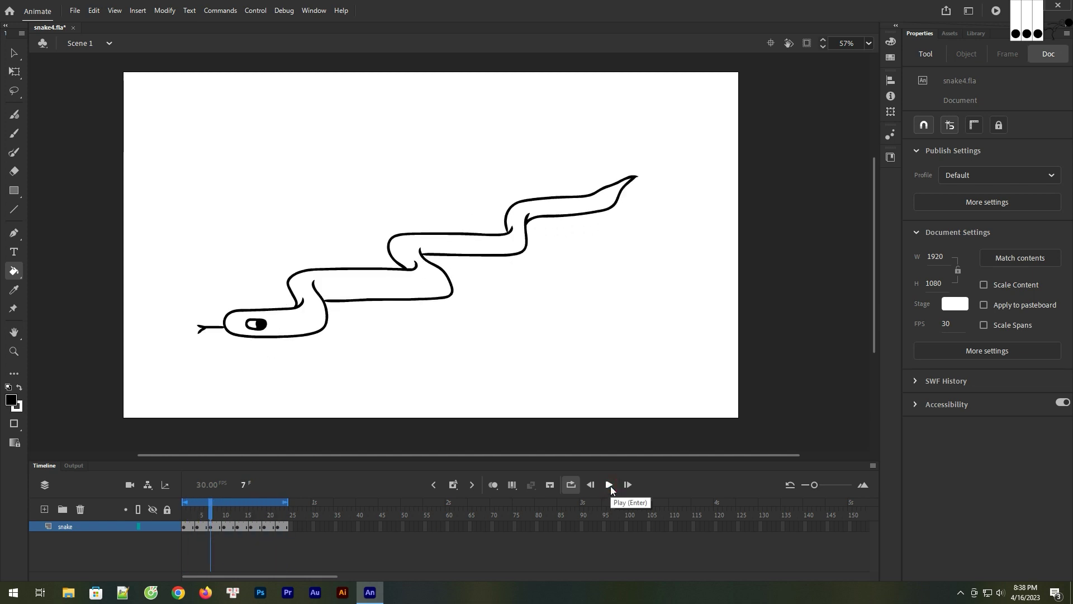
key(shift+comma)
click(570, 401)
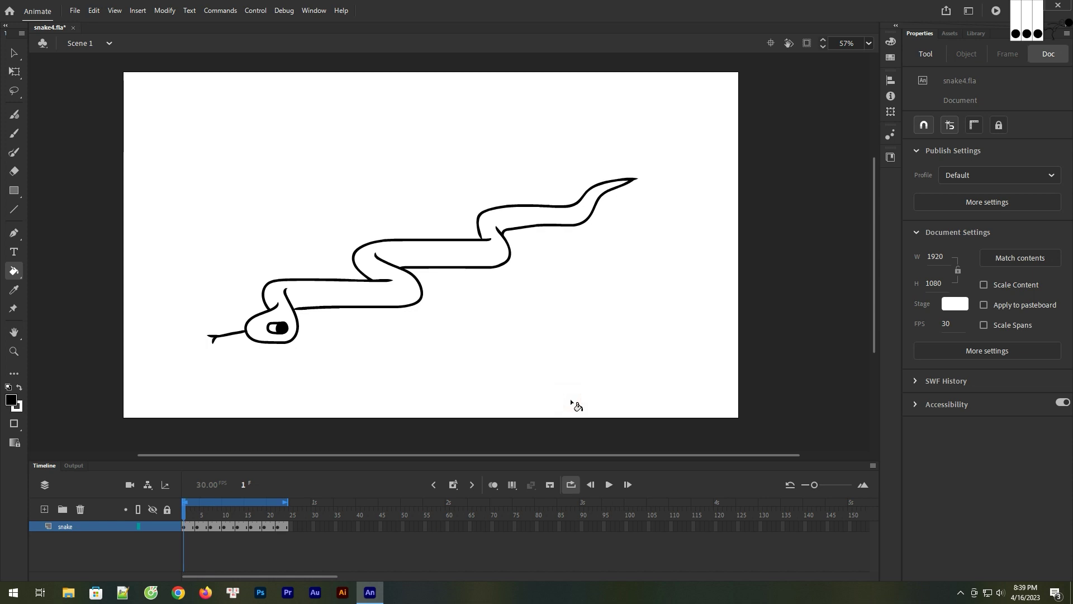
key(v)
key(ctrl+s)
Set the fill colour to green #339900 and fill the snake's body on frame 1 with the Paint Bucket tool
click(10, 399)
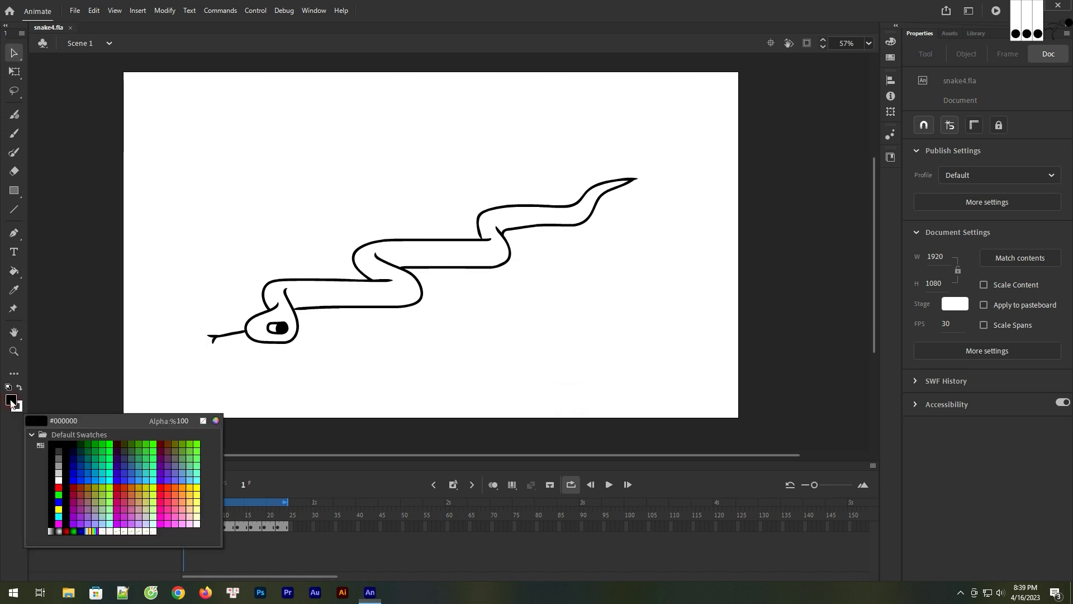
click(145, 440)
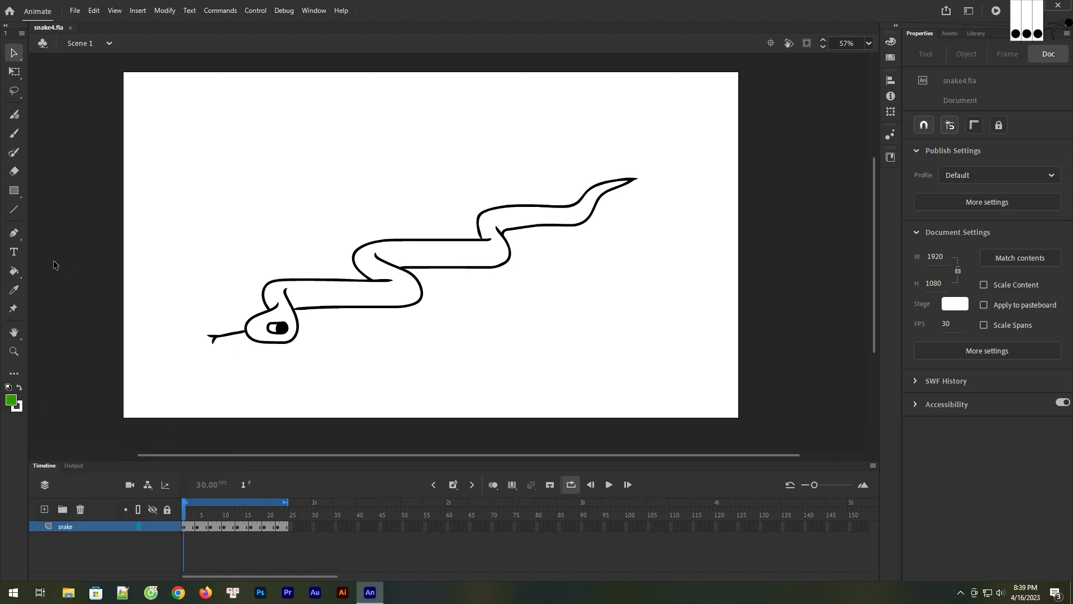
click(21, 273)
click(333, 293)
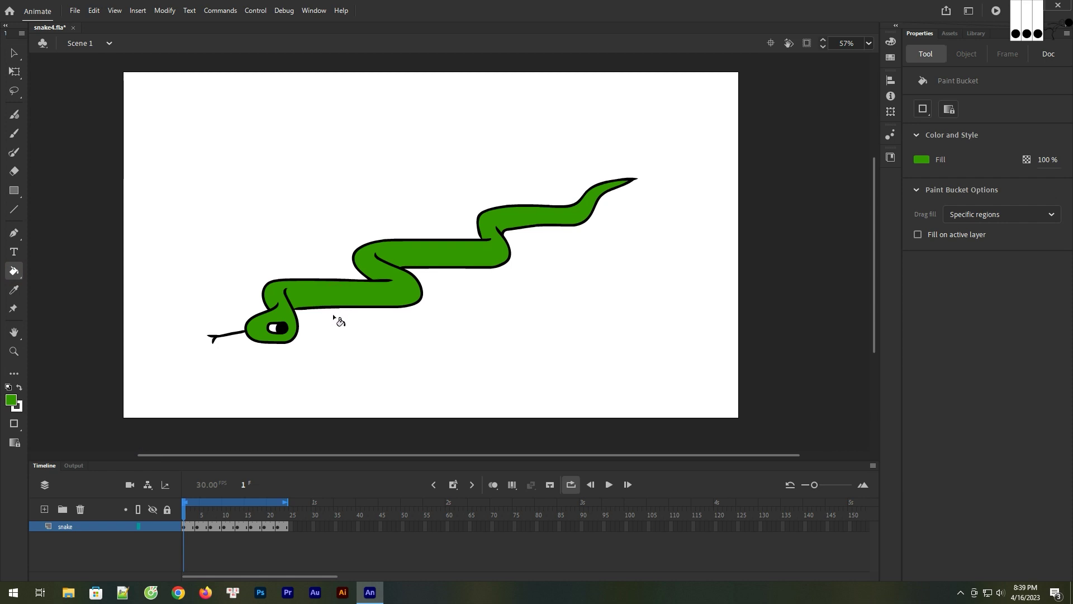
Fill the snake's body with the same green on the keyframes at frames 4 and 7
key(period)
key(period)
key(period)
click(355, 286)
key(period)
key(period)
key(period)
click(358, 288)
Fill the snake's body with the same green on the keyframes at frames 10 and 13
key(period)
key(period)
key(period)
click(368, 285)
key(period)
key(period)
key(period)
click(370, 280)
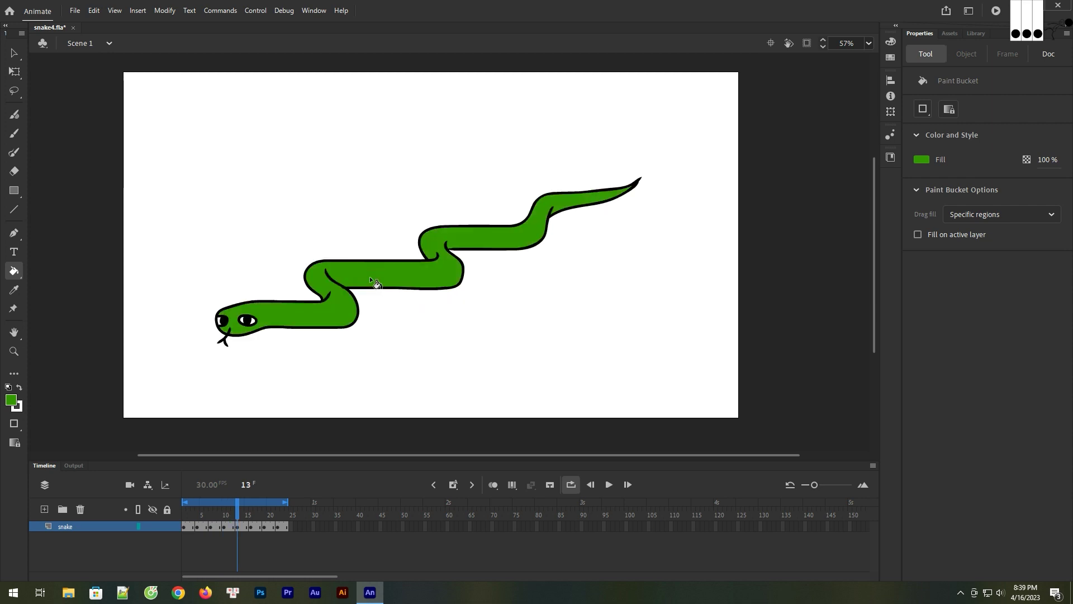
Fill the snake's body with the same green on the keyframes at frames 16 and 19
key(period)
key(period)
key(period)
click(384, 272)
key(period)
key(period)
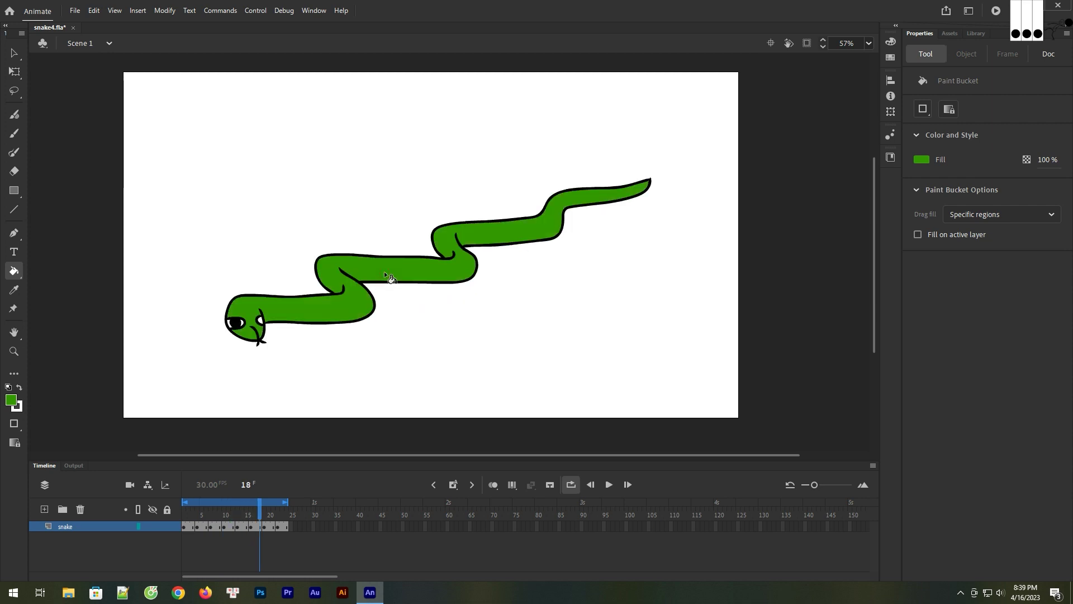
key(period)
click(392, 269)
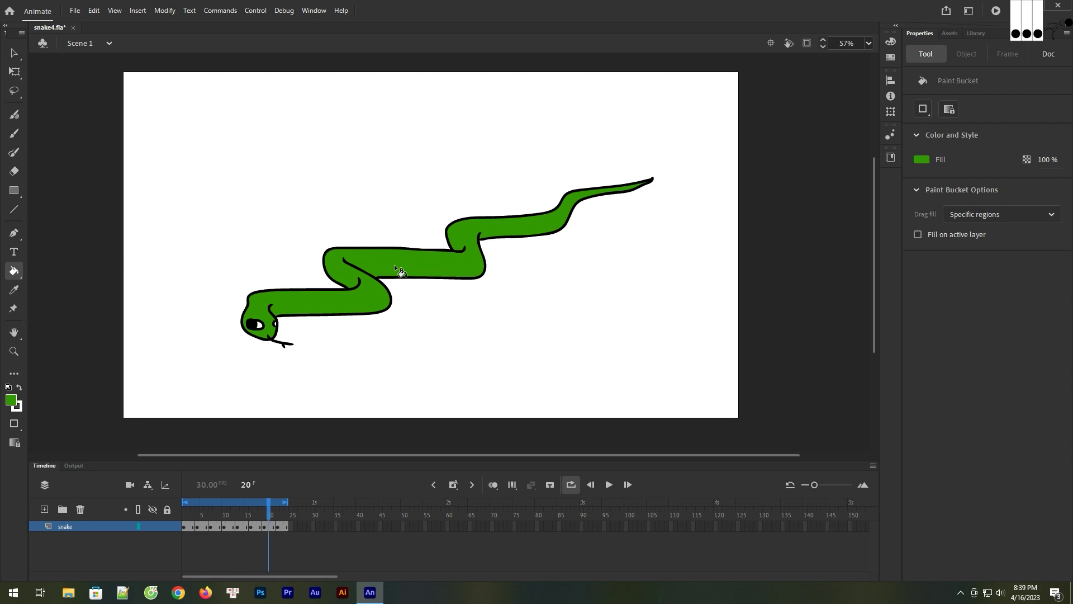
Fill the snake's body with the same green on the last keyframe, at frame 22
key(period)
key(period)
key(period)
click(399, 260)
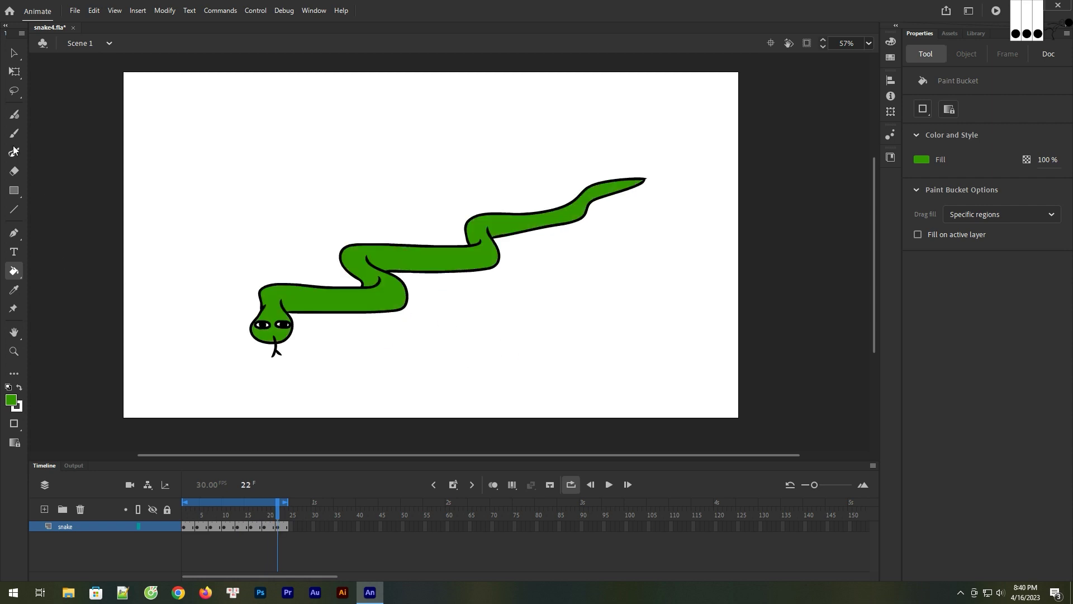
Try the blues #00CCFF and #64D7F4 as the document's stage colour
click(14, 54)
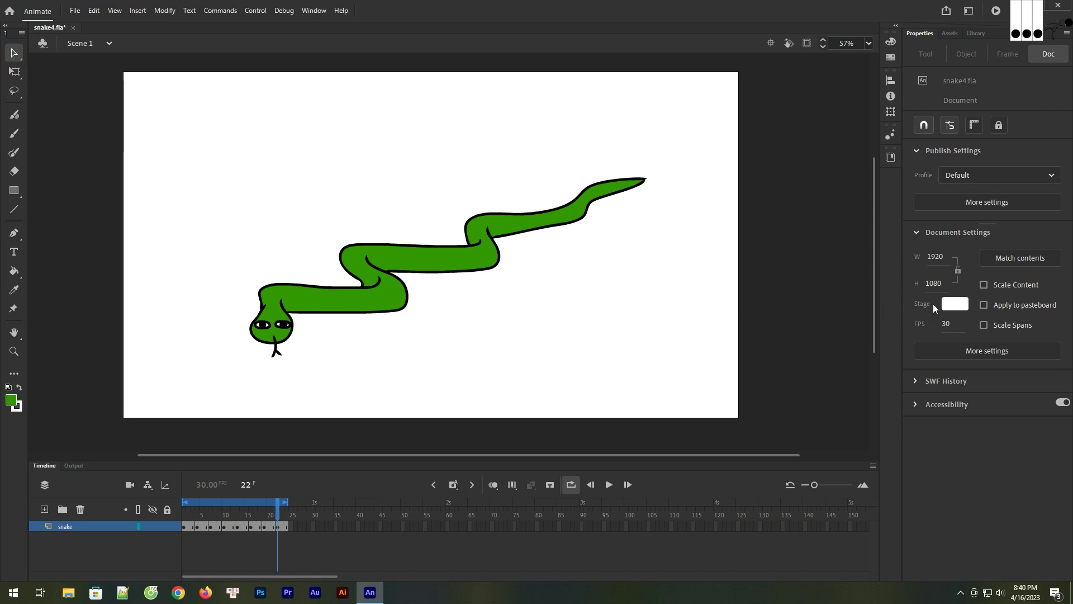
click(955, 303)
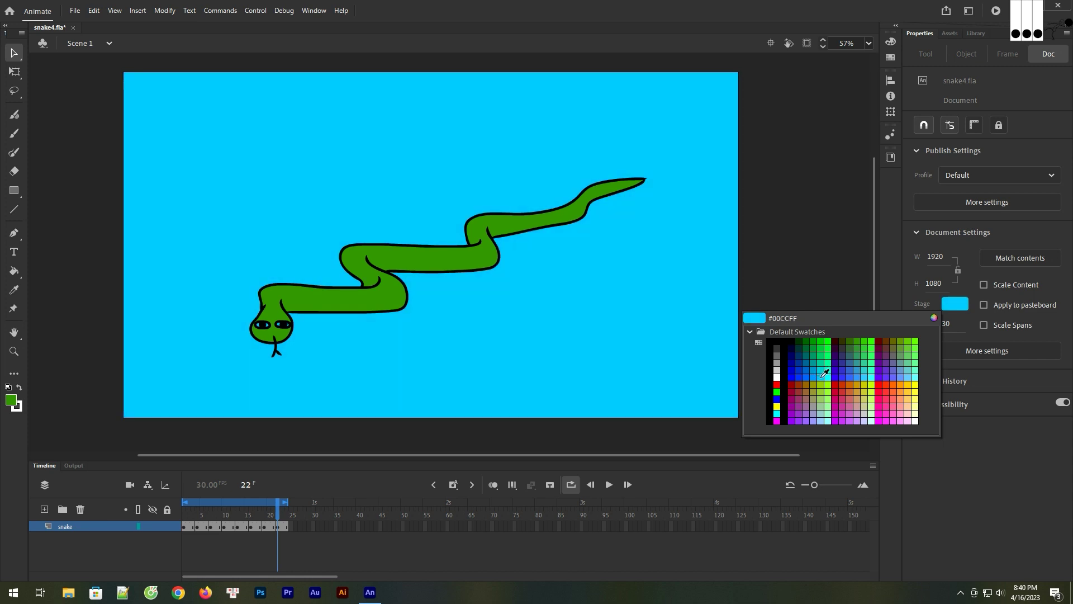
click(824, 373)
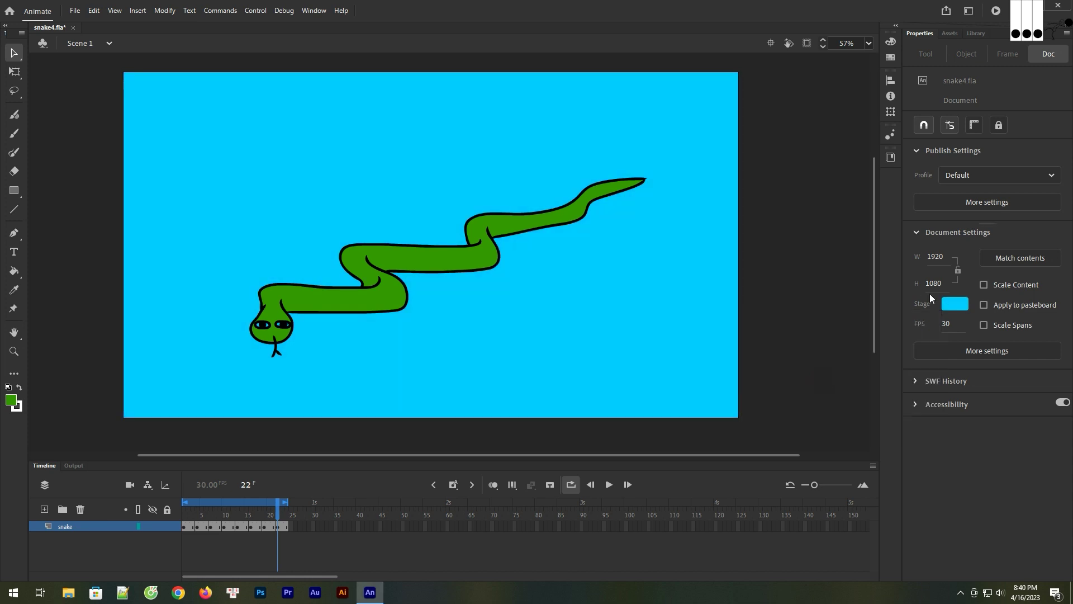
click(947, 306)
click(934, 316)
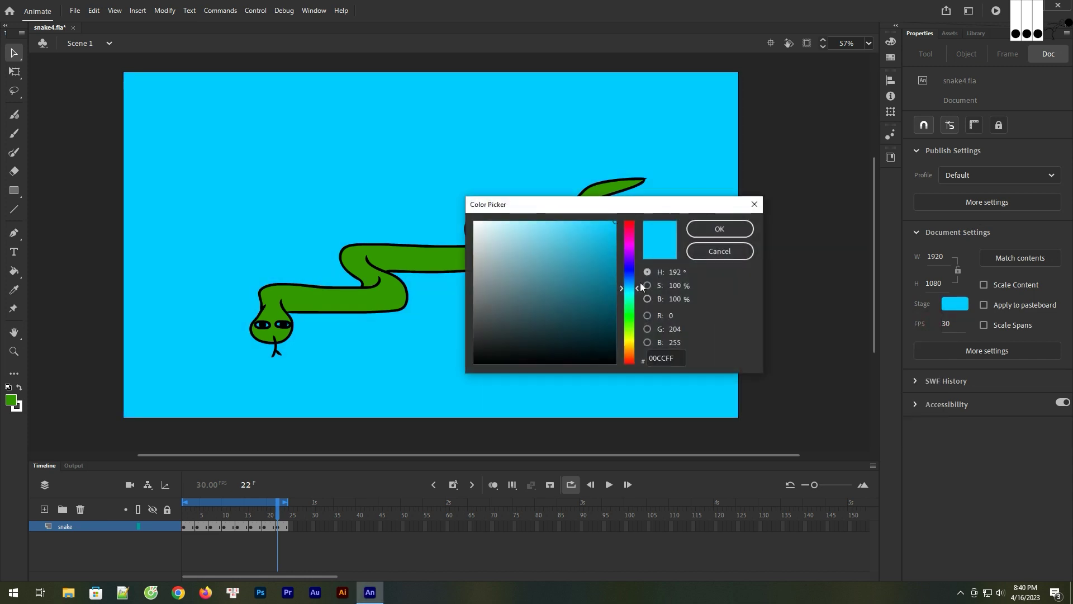
click(558, 228)
click(719, 228)
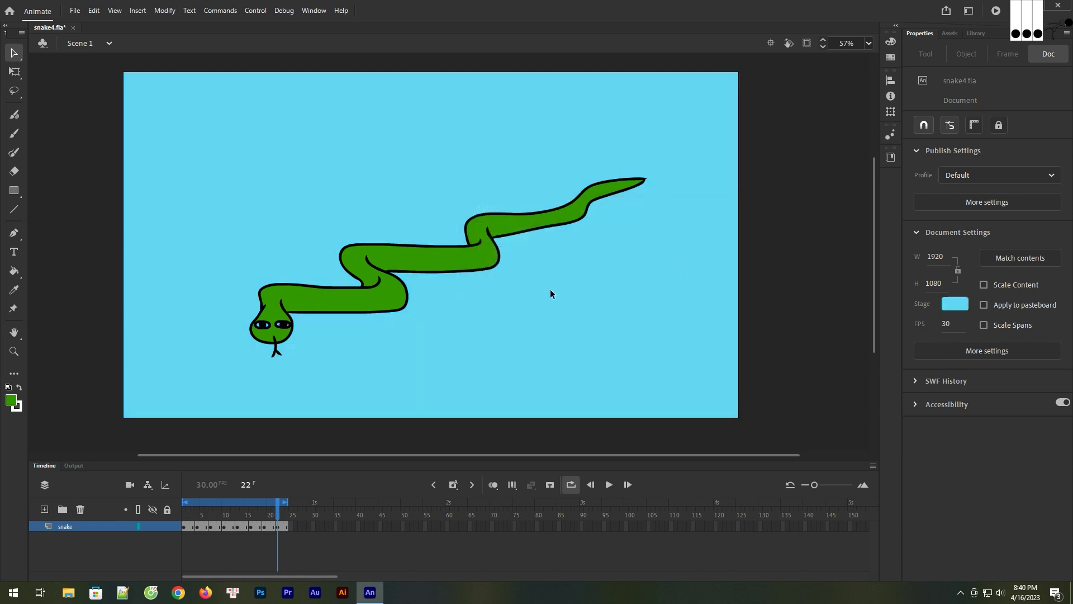
Set the document's stage colour to the pale blue #98E5F8
click(939, 305)
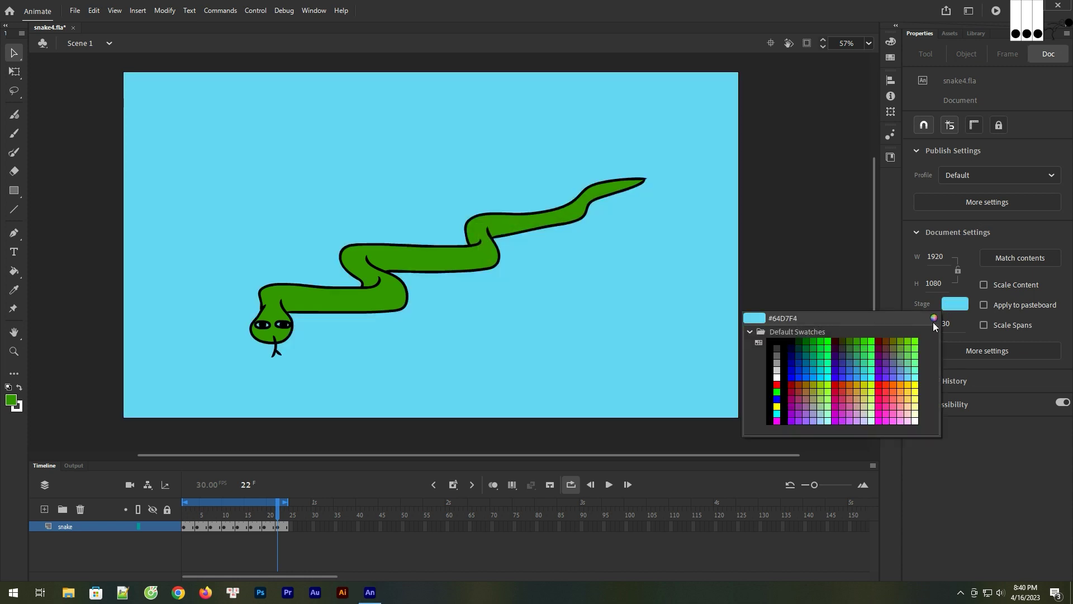
click(933, 323)
click(529, 224)
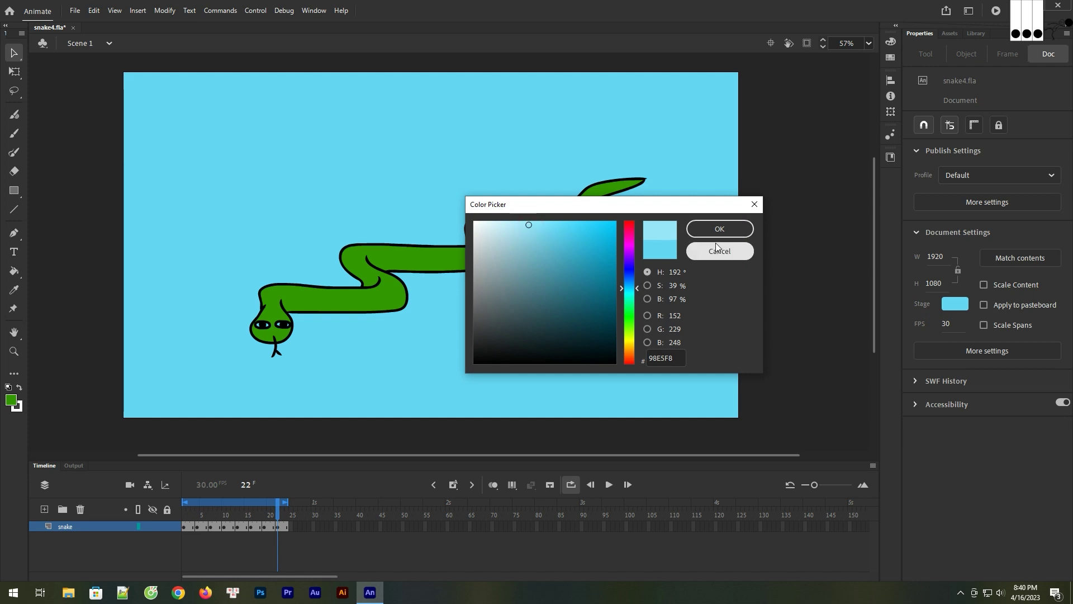
click(718, 229)
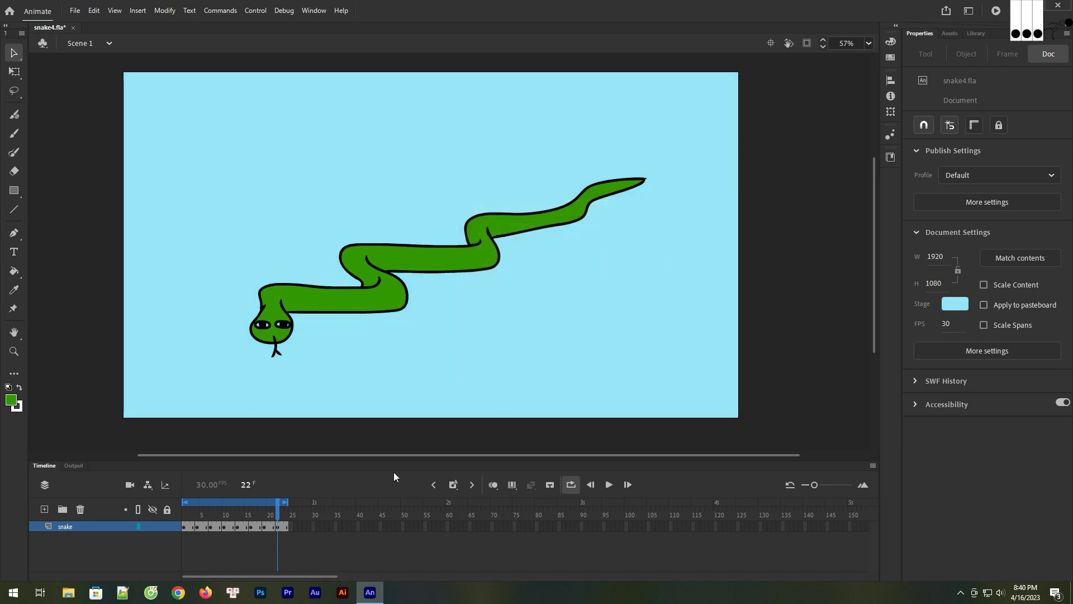
Play the animation from frame 1 to review the green snake against the blue stage, and stop it
drag(259, 513, 172, 519)
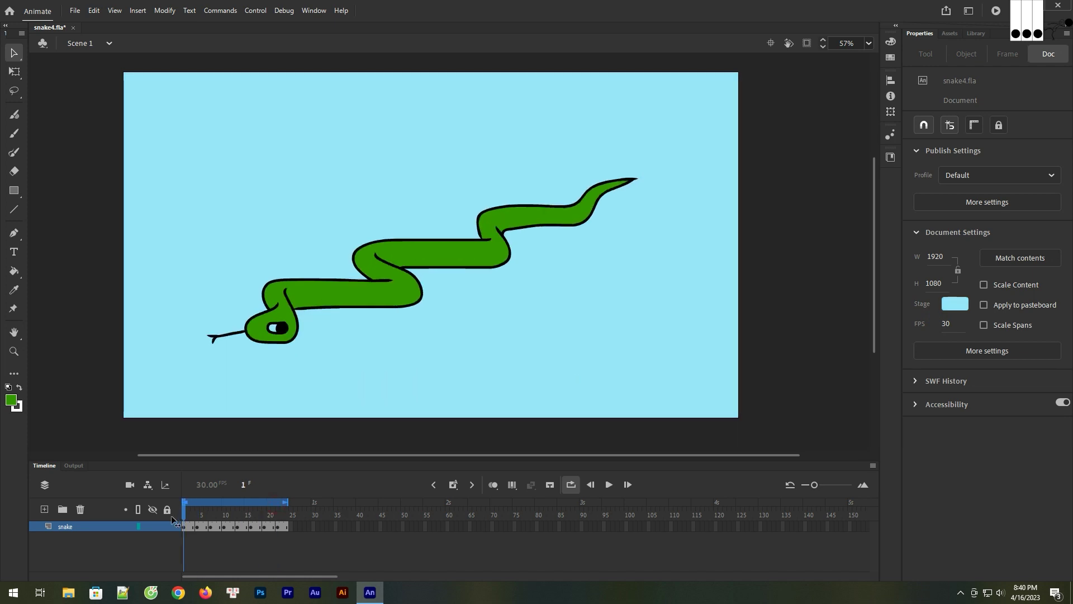
click(614, 488)
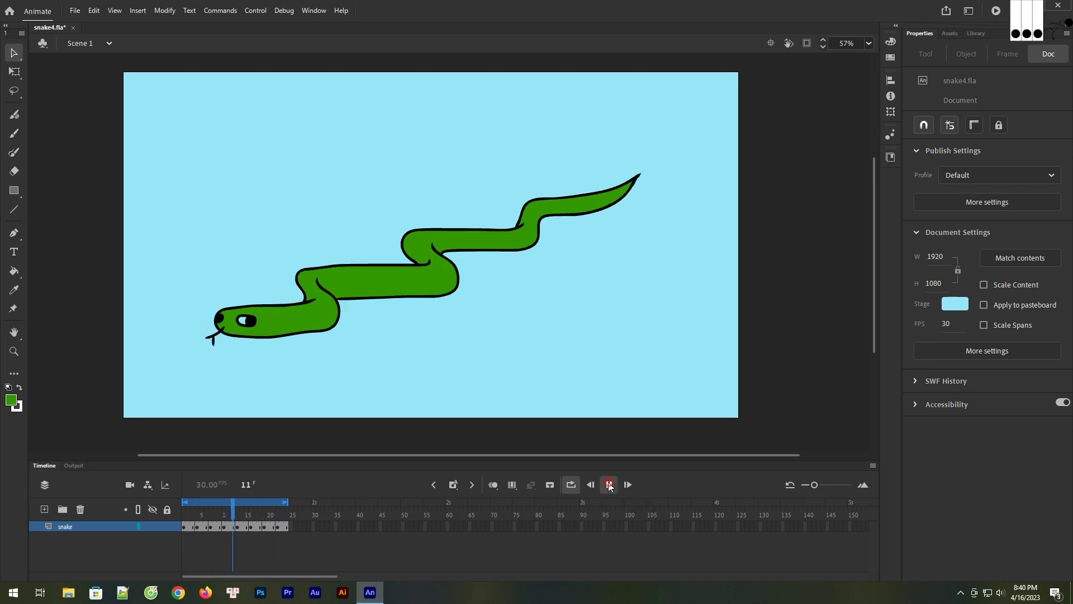
click(610, 486)
Return to frame 1 and set the Paint Bucket fill colour to white
click(184, 526)
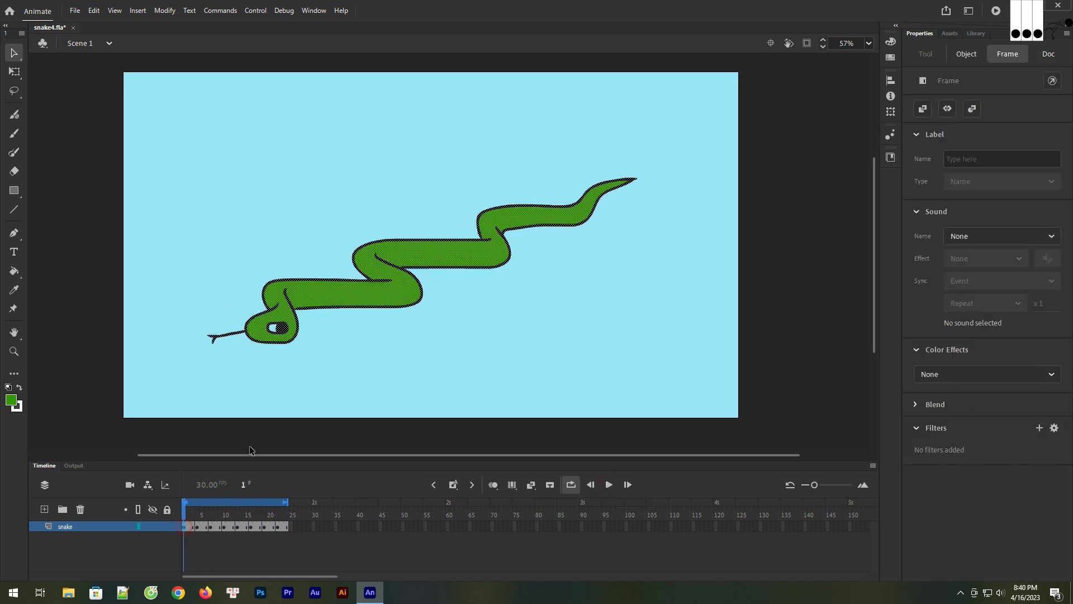
click(294, 380)
click(14, 272)
click(10, 399)
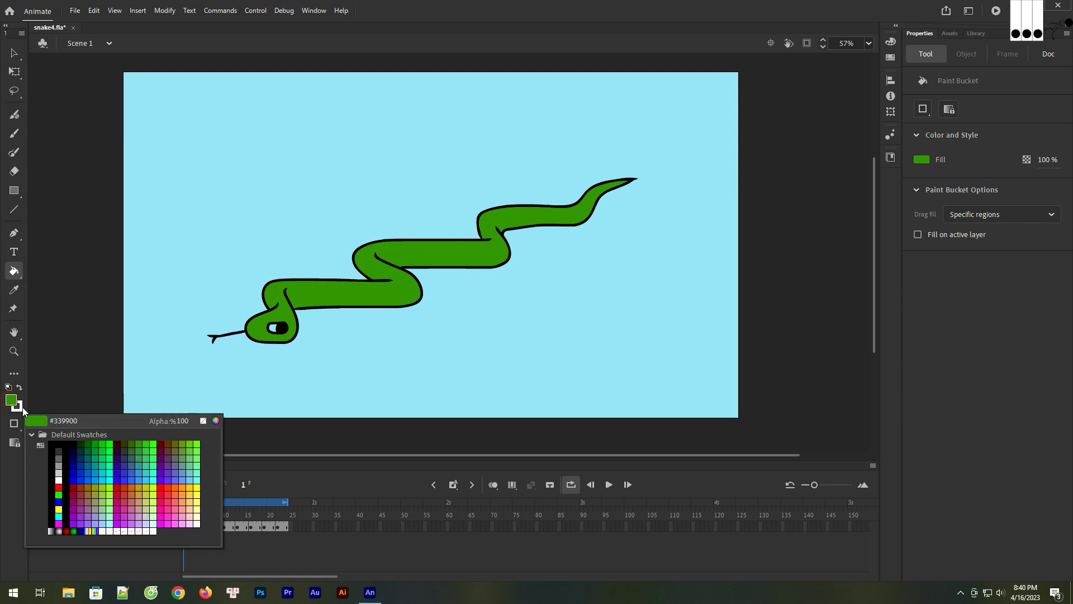
click(58, 479)
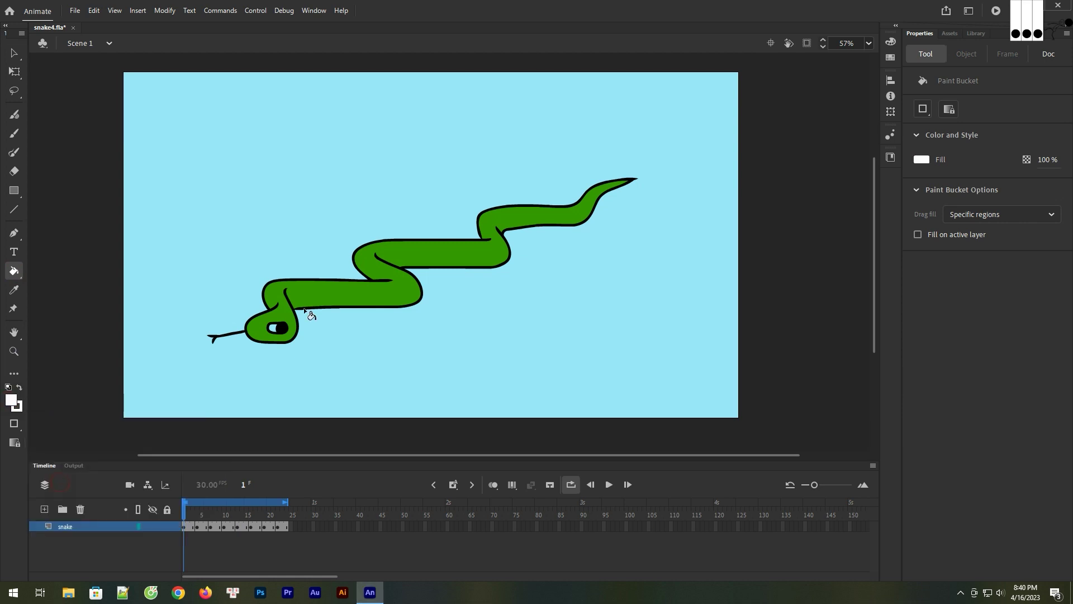
Fill the blank part of the snake's eye white in the drawings at frames 1, 4 and 7
key(period)
key(period)
key(period)
key(period)
key(period)
key(period)
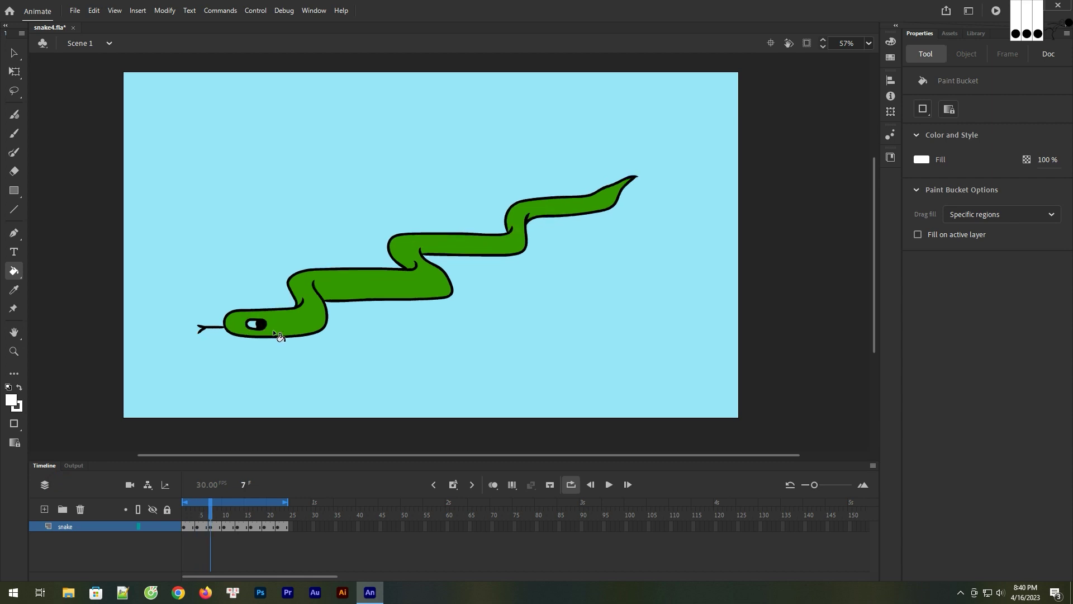
key(period)
key(period)
key(period)
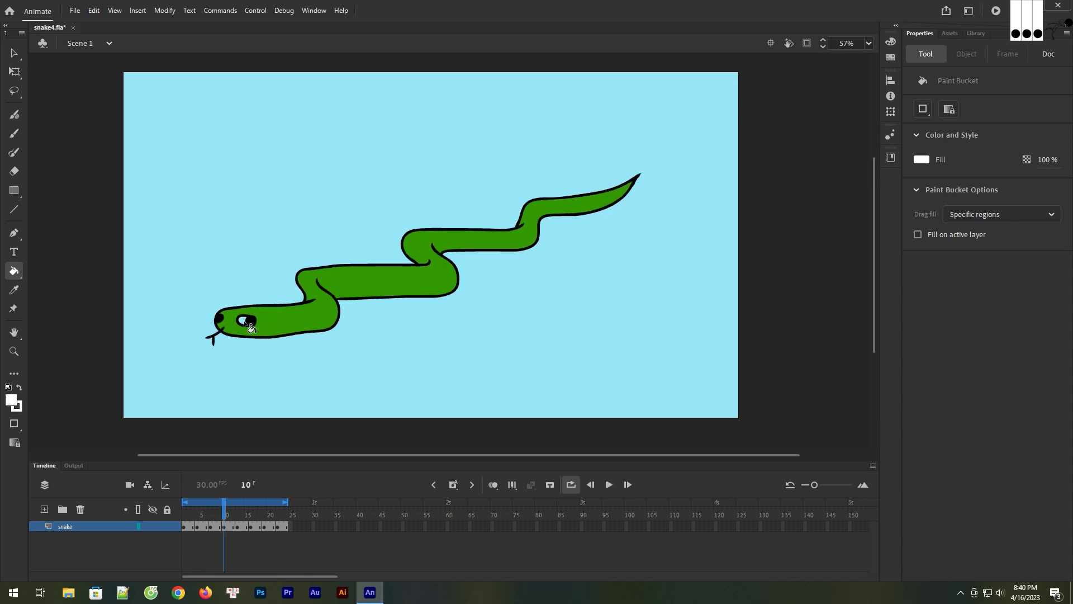
Fill the blank areas of the snake's eyes white in the drawings at frames 10 and 13
key(period)
key(period)
key(period)
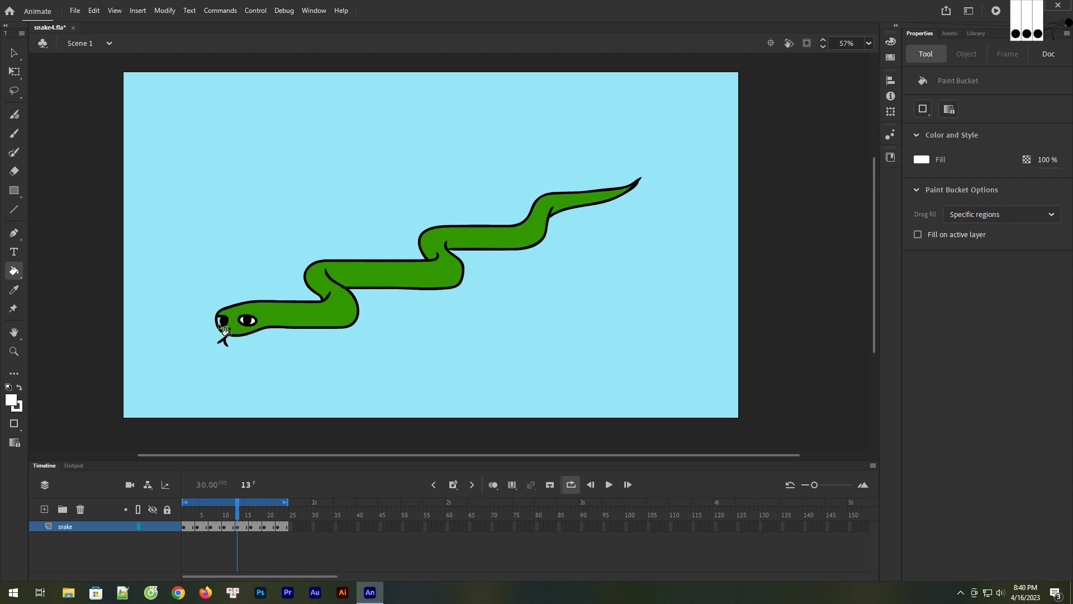
key(period)
key(period)
key(period)
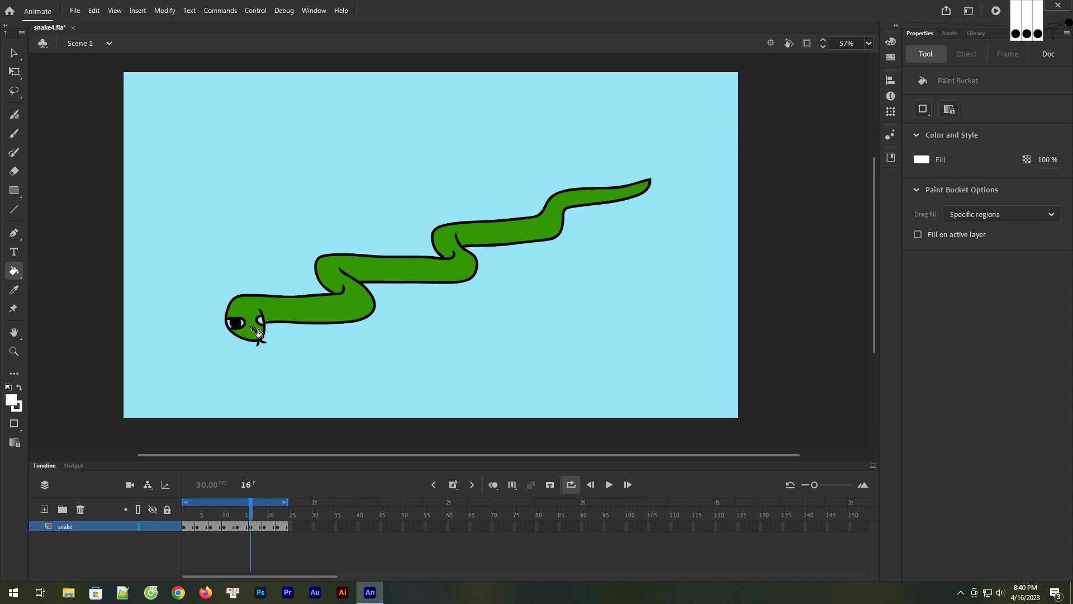
Fill both sides of the near eye and the gap in the far eye white in frame 16
click(15, 351)
drag(183, 274, 297, 342)
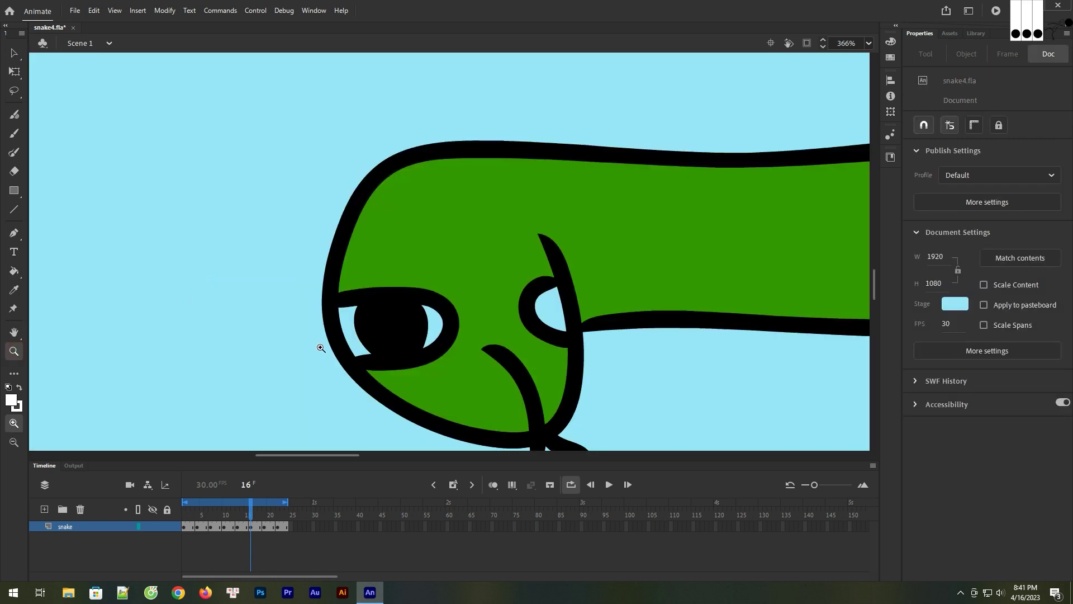
click(13, 271)
click(433, 326)
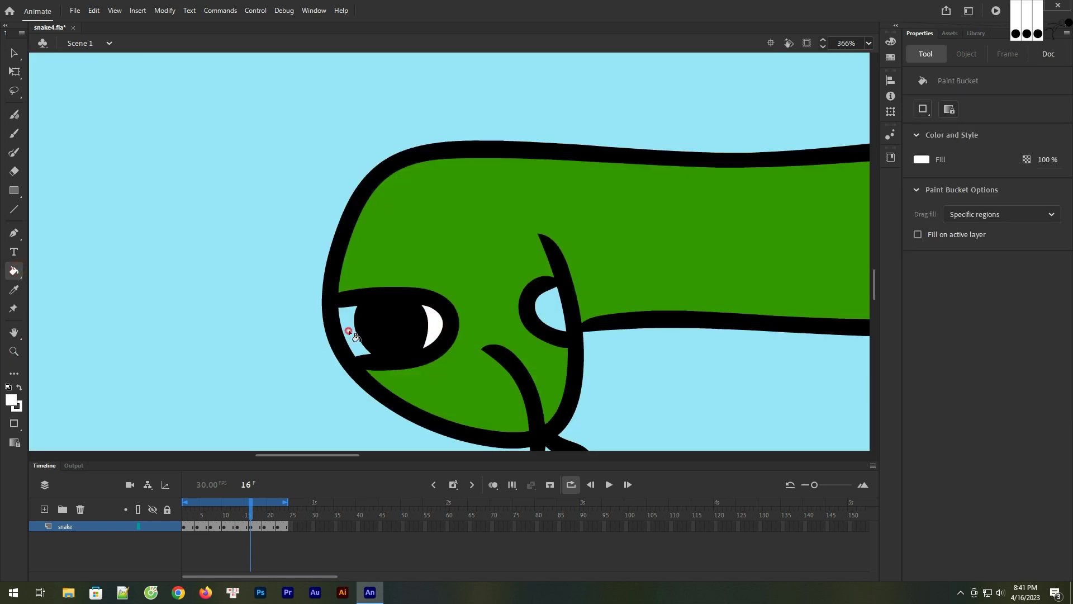
click(350, 333)
click(548, 307)
Fill the blank areas of both snake eyes white in frame 19
key(period)
key(period)
key(period)
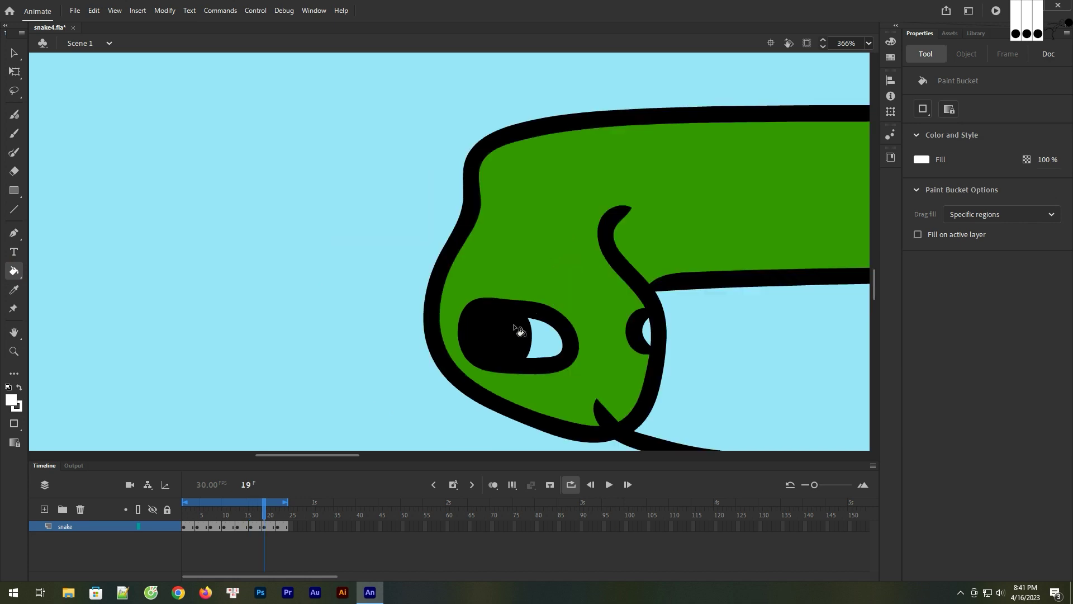
click(554, 339)
click(646, 331)
Fill the blank areas on both sides of each pupil white in frame 22
key(period)
key(period)
key(period)
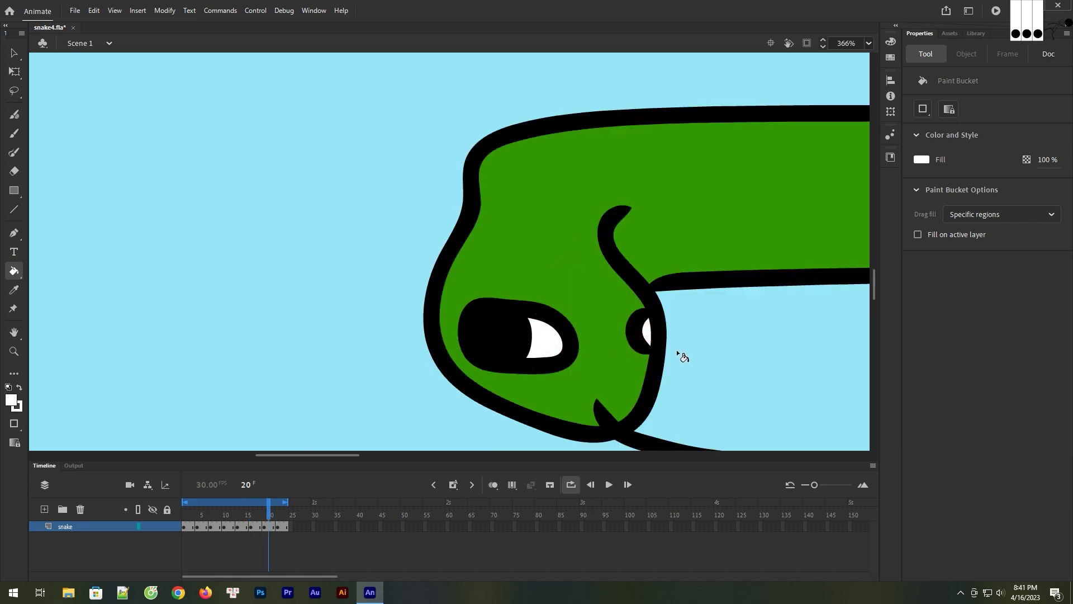
click(666, 336)
click(728, 341)
click(593, 340)
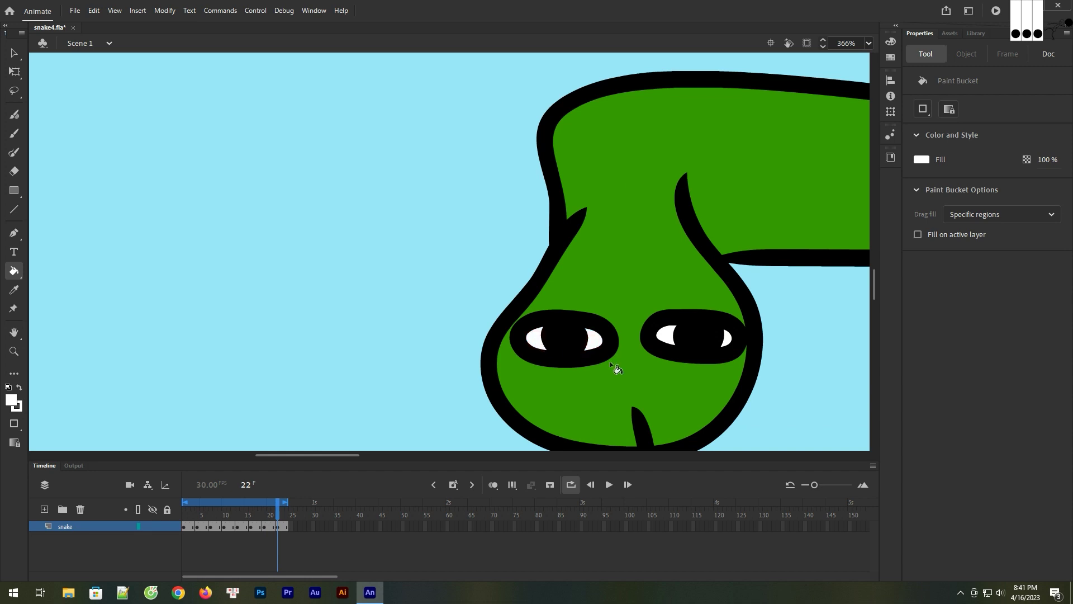
Play the animation with the whole stage in view to review the white eyes, and stop it
scroll(614, 355, down, 6)
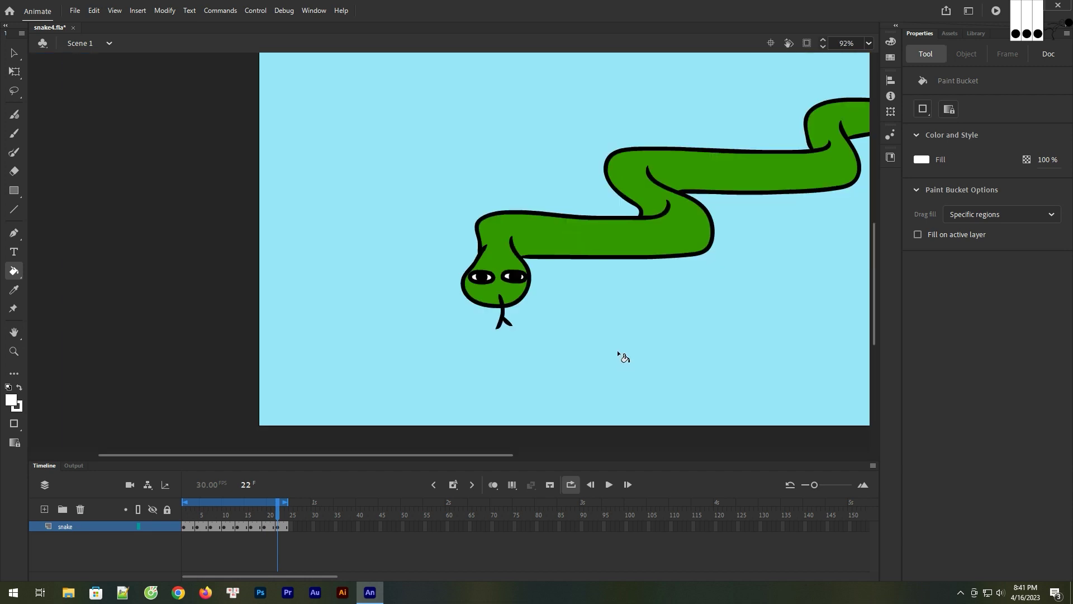
drag(689, 275, 428, 326)
key(ctrl+minus)
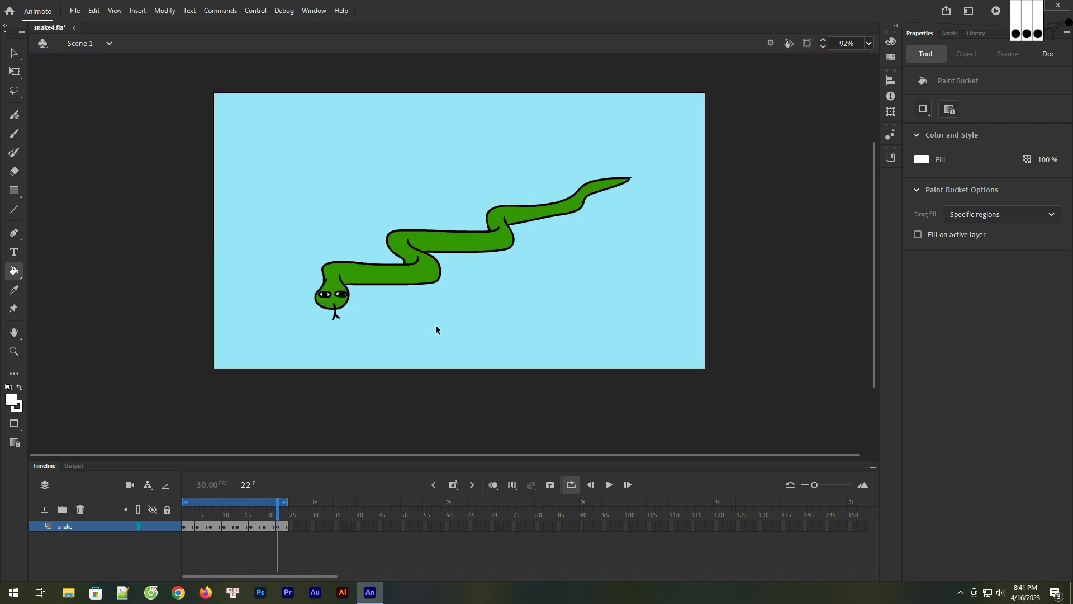
click(608, 484)
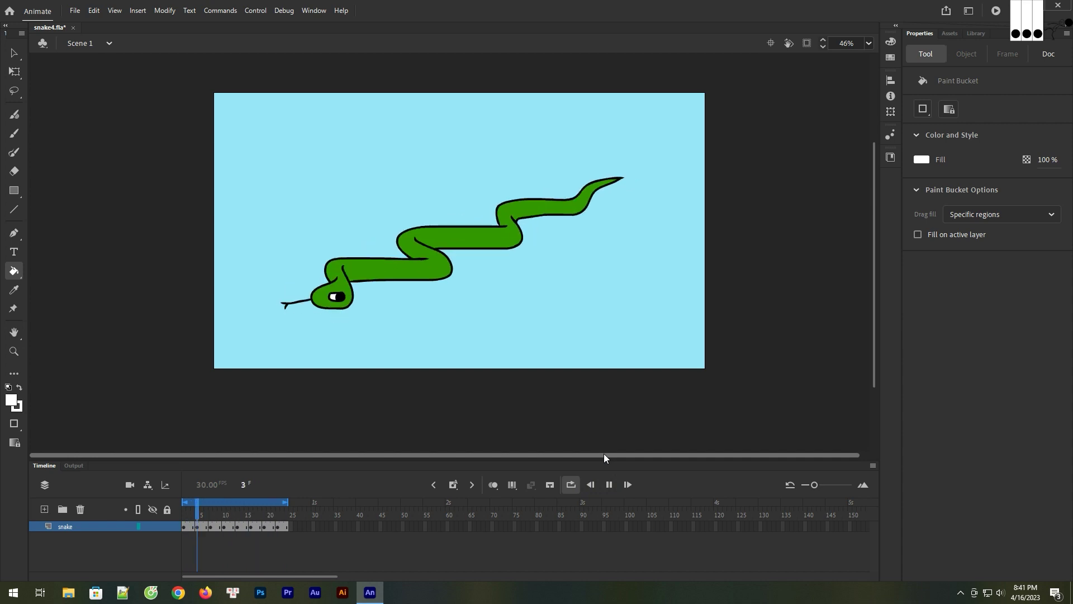
click(609, 484)
Clear the selection of the snake drawing and save the document
key(v)
right_click(82, 526)
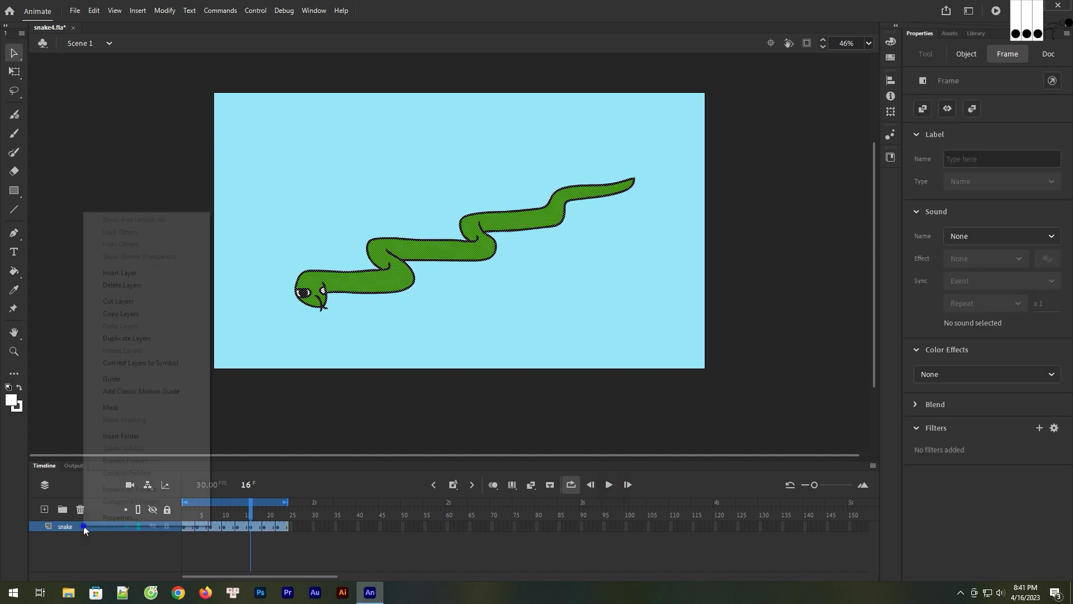
click(561, 314)
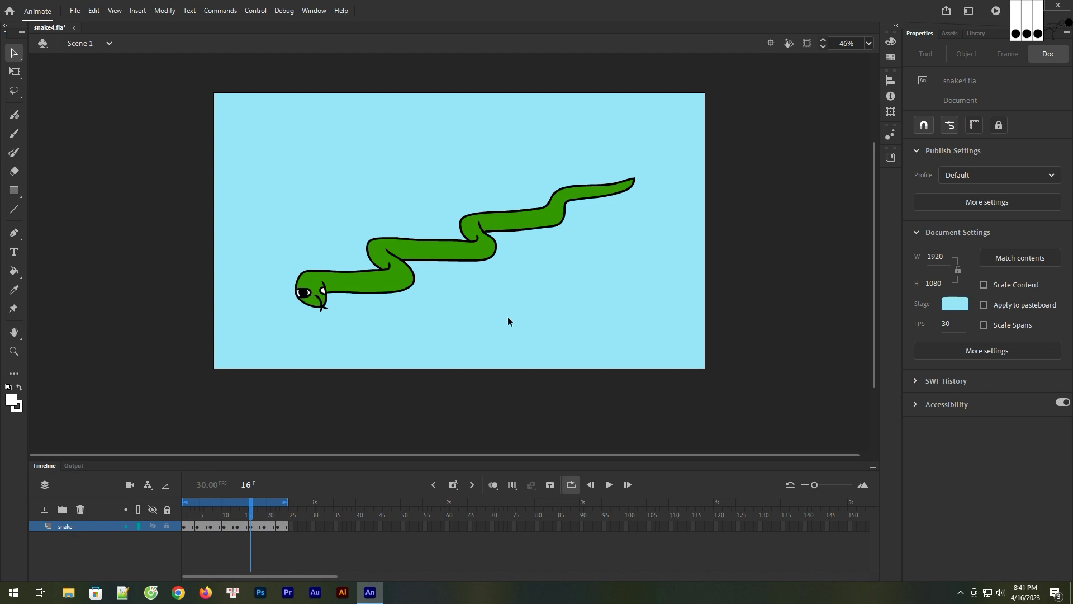
key(ctrl+a)
click(472, 342)
key(ctrl+s)
Return to frame 1 and sample the snake body's green as the Paint Bucket fill colour
click(183, 524)
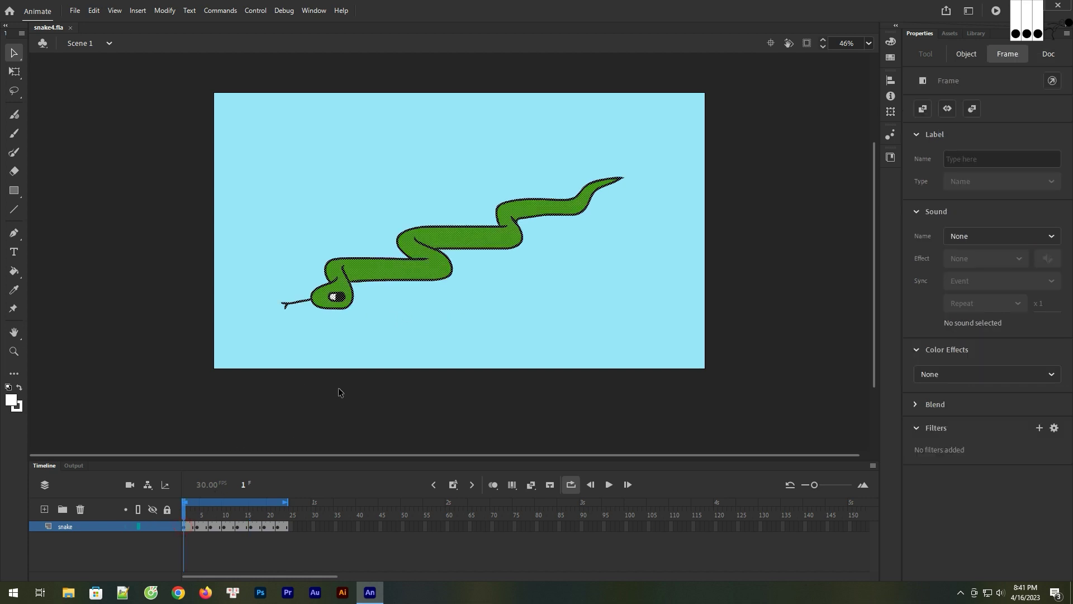
click(426, 334)
click(14, 289)
click(385, 274)
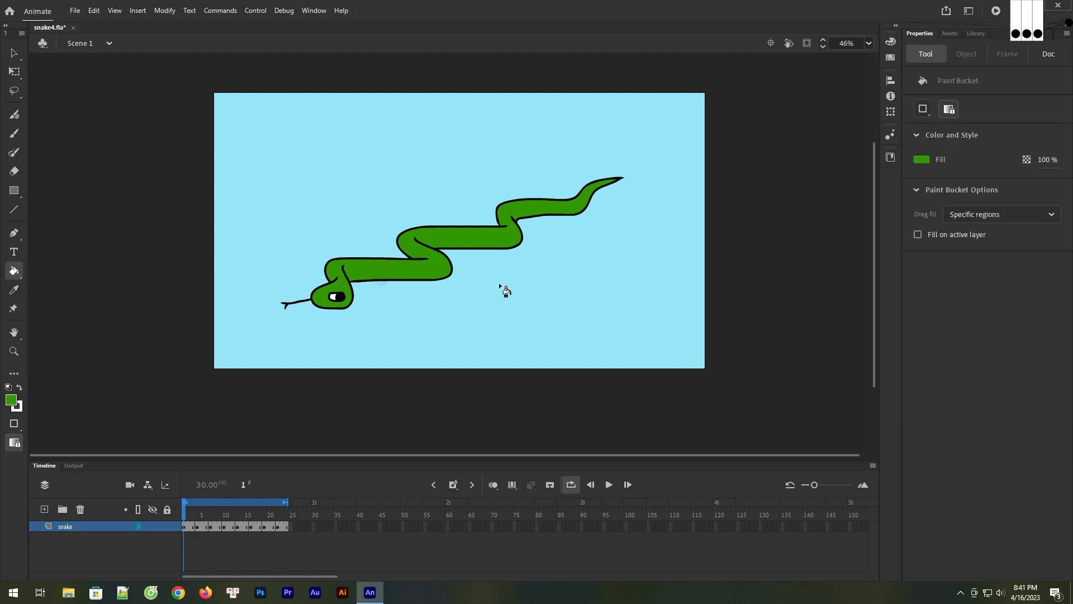
Try a darker green as the fill colour, and sample the snake body's green again
click(922, 160)
click(906, 171)
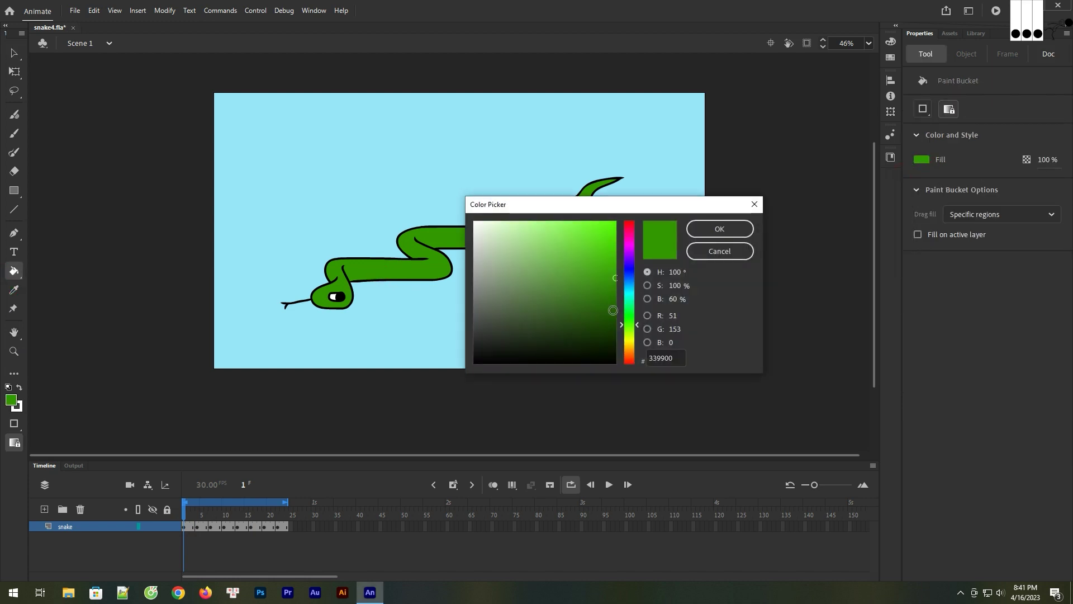
click(719, 229)
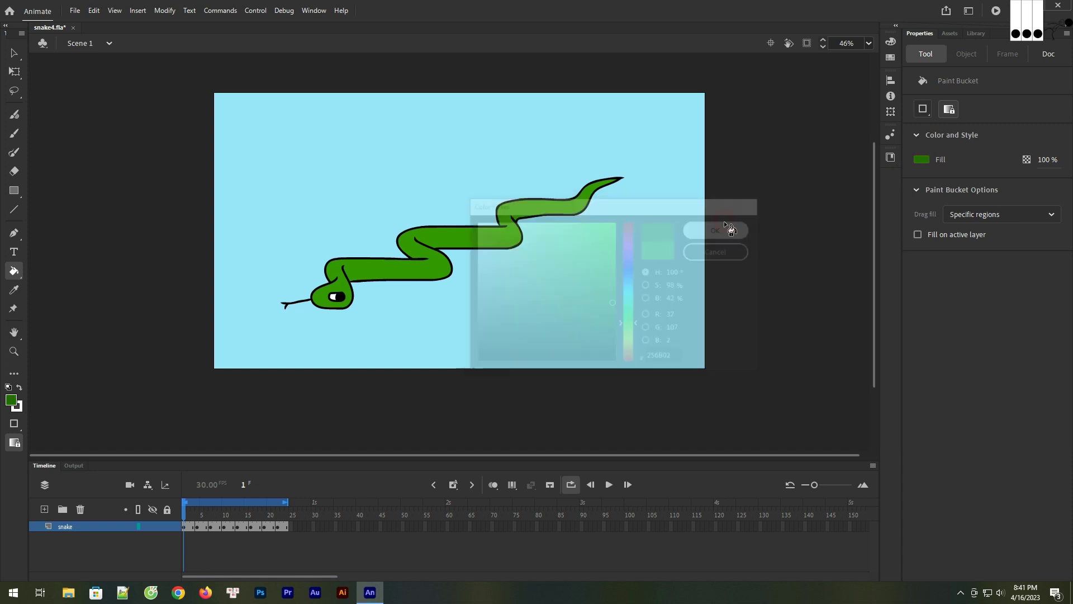
click(922, 160)
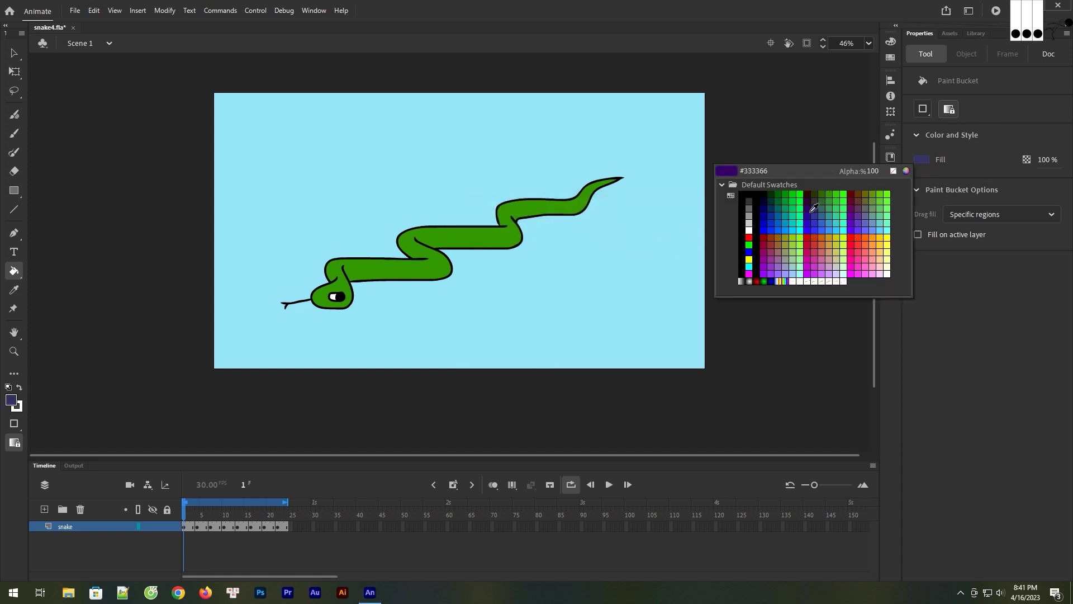
click(495, 233)
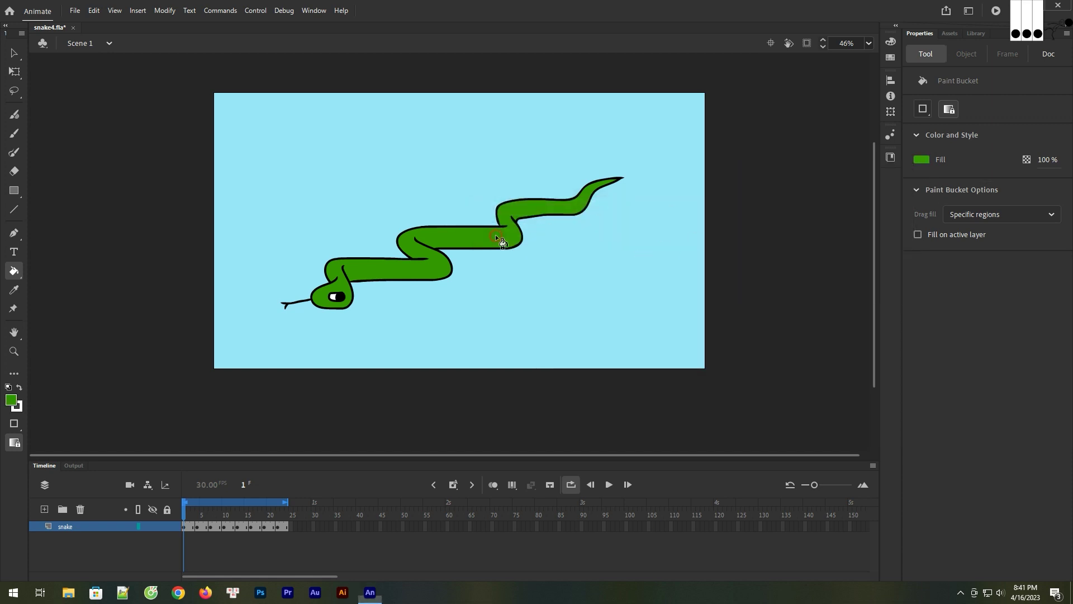
Set the fill colour to a brighter, lighter green than the snake's body
click(924, 163)
click(897, 170)
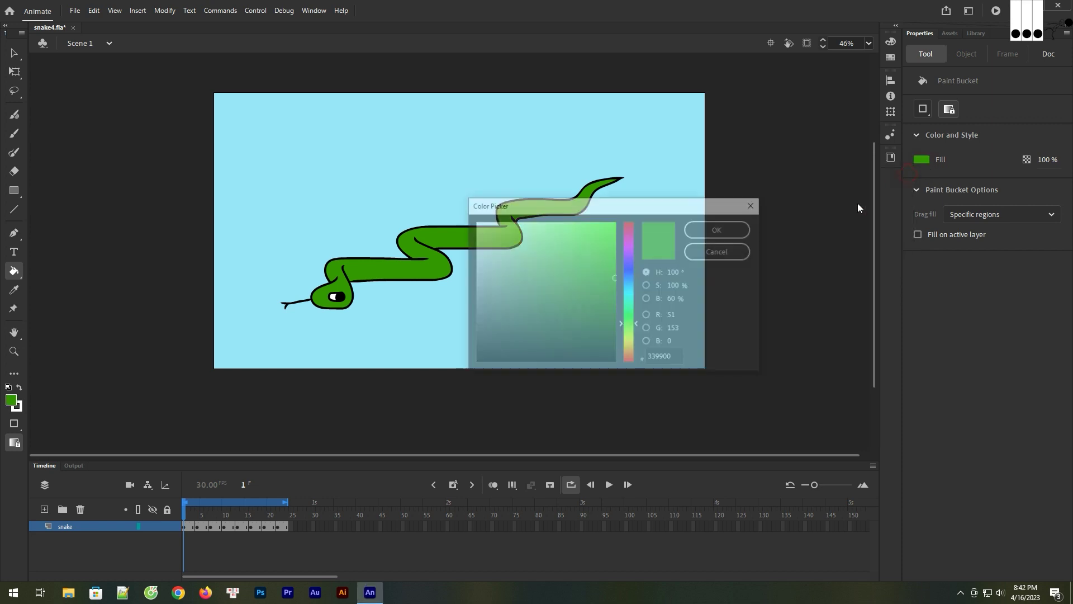
click(608, 251)
click(606, 241)
click(726, 228)
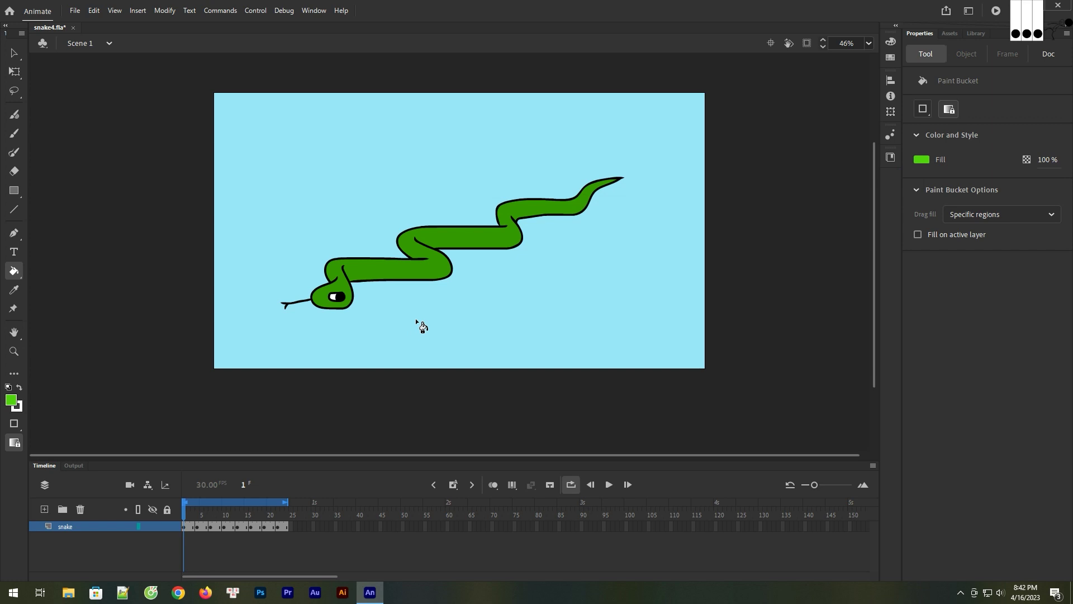
Activate the Fluid Brush, frame the snake closely and save the document
click(15, 115)
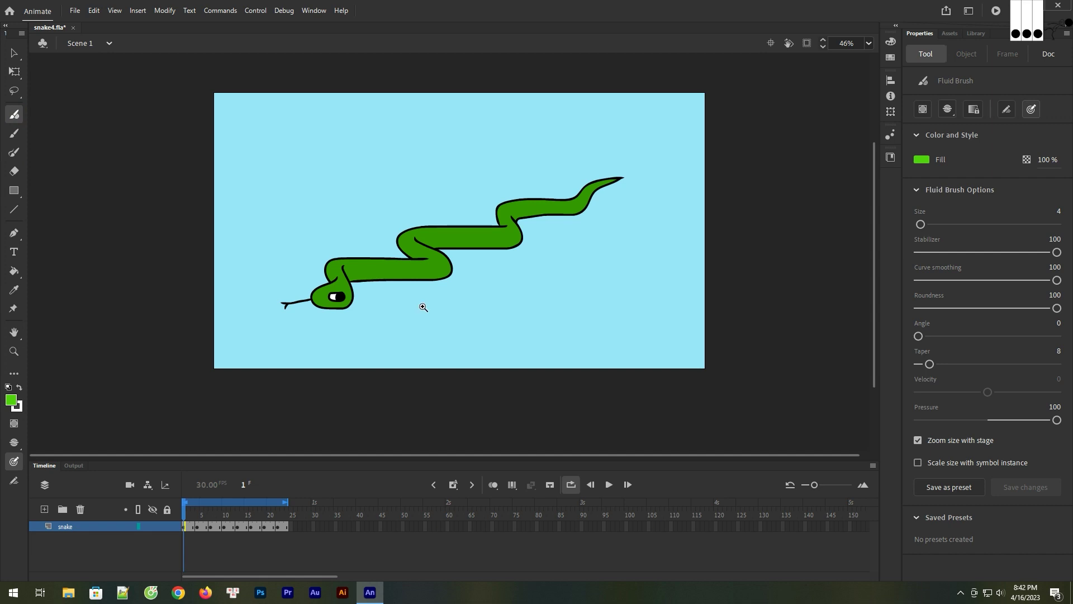
key(z)
drag(261, 149, 659, 364)
key(ctrl+s)
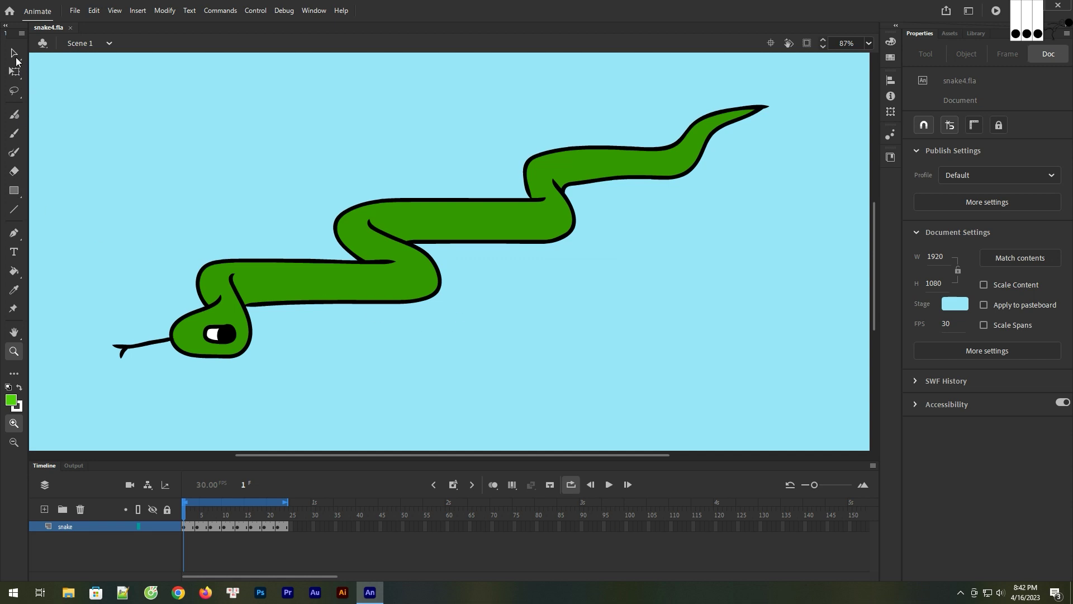
click(311, 286)
alt+click(349, 296)
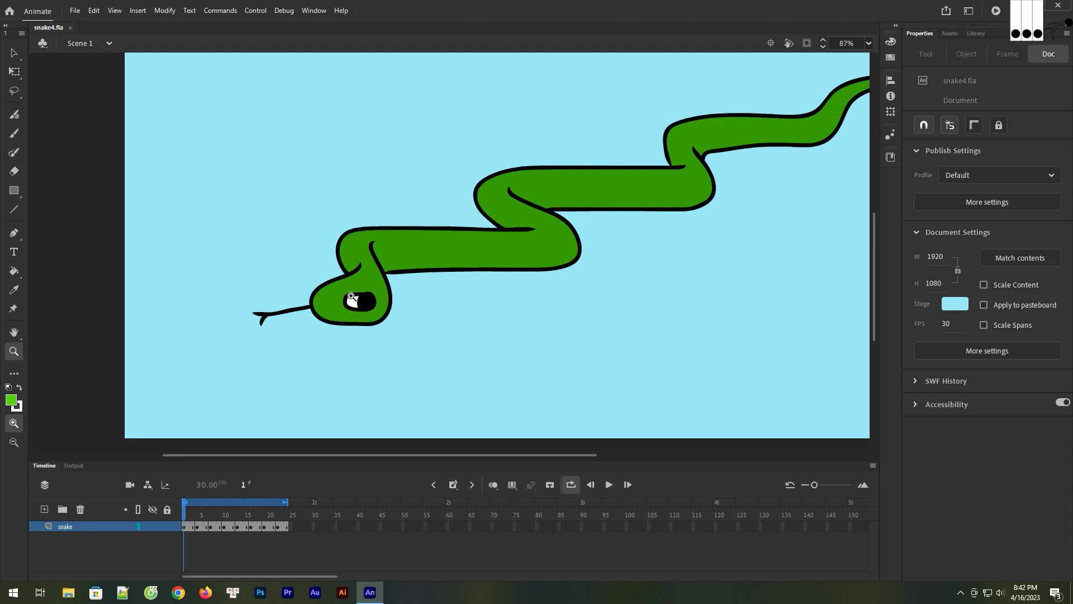
drag(528, 271, 432, 293)
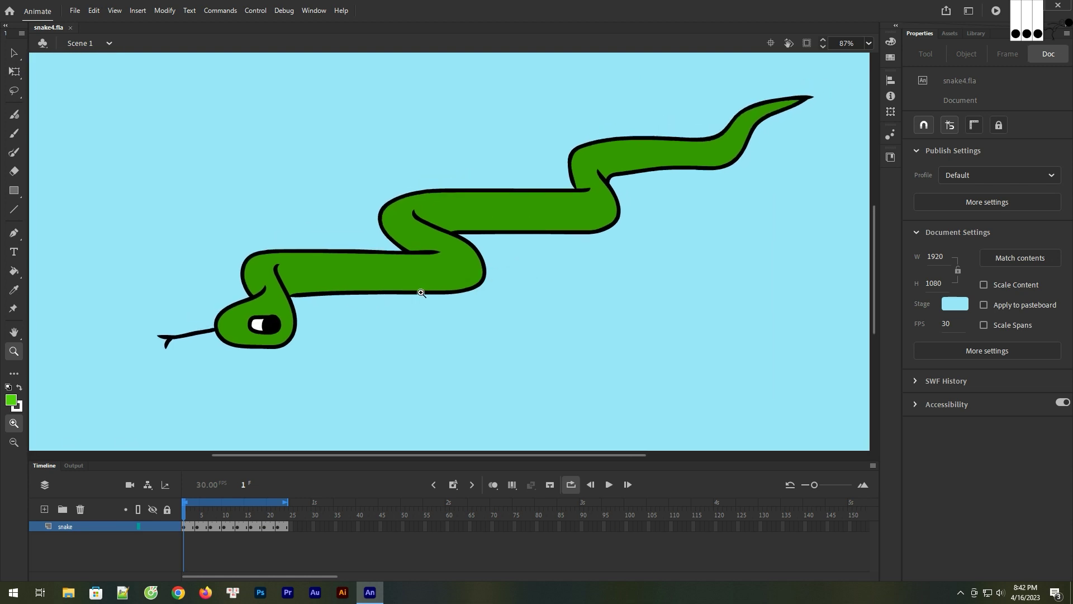
key(v)
click(360, 284)
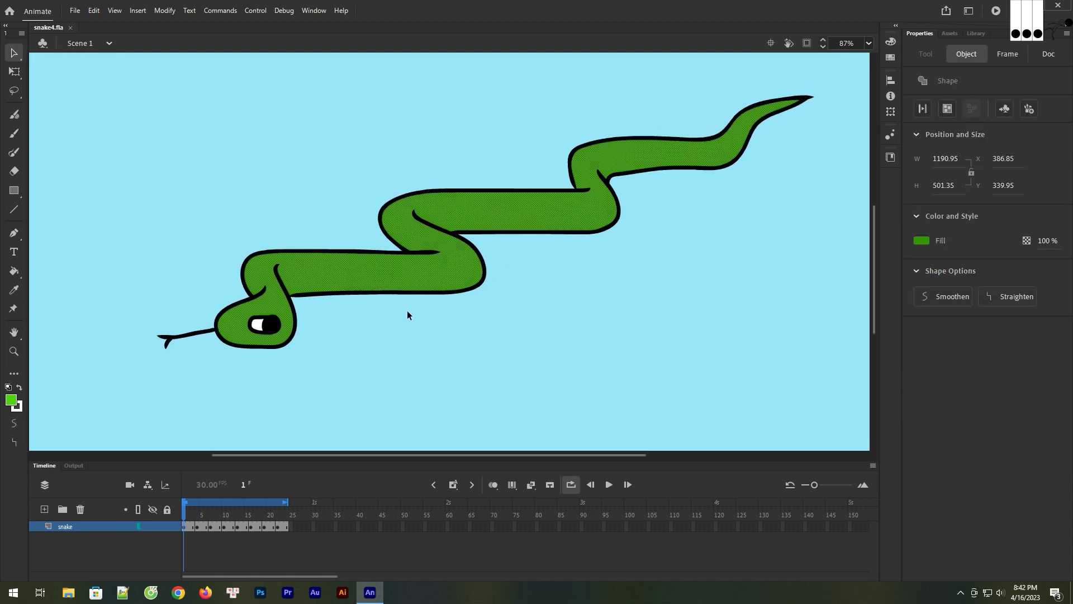
click(428, 328)
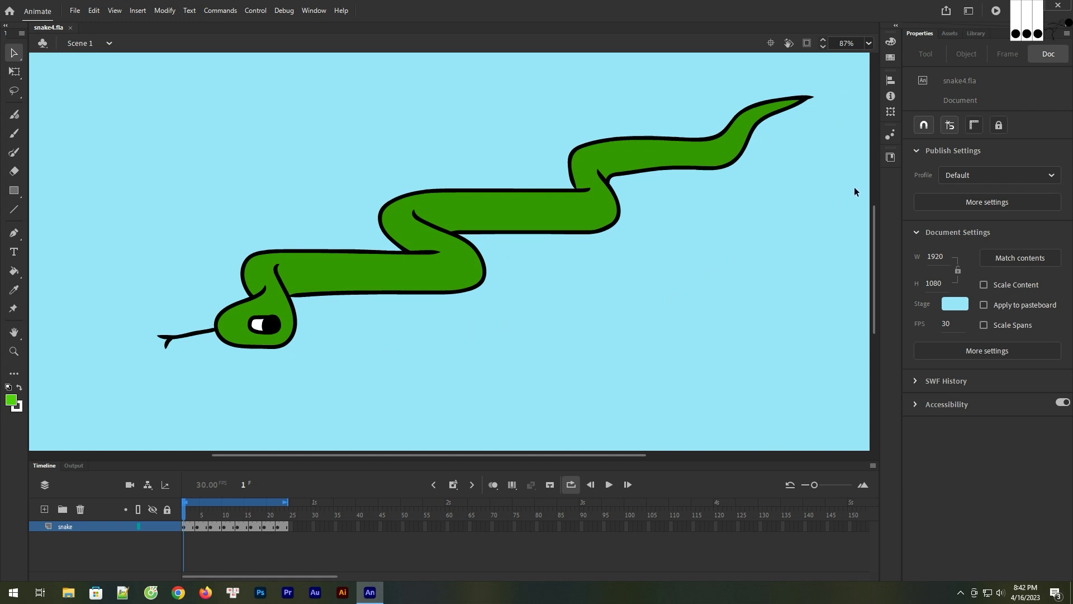
Set the Fluid Brush to paint only within selections, and select the snake's green body fill in frame 1
click(13, 115)
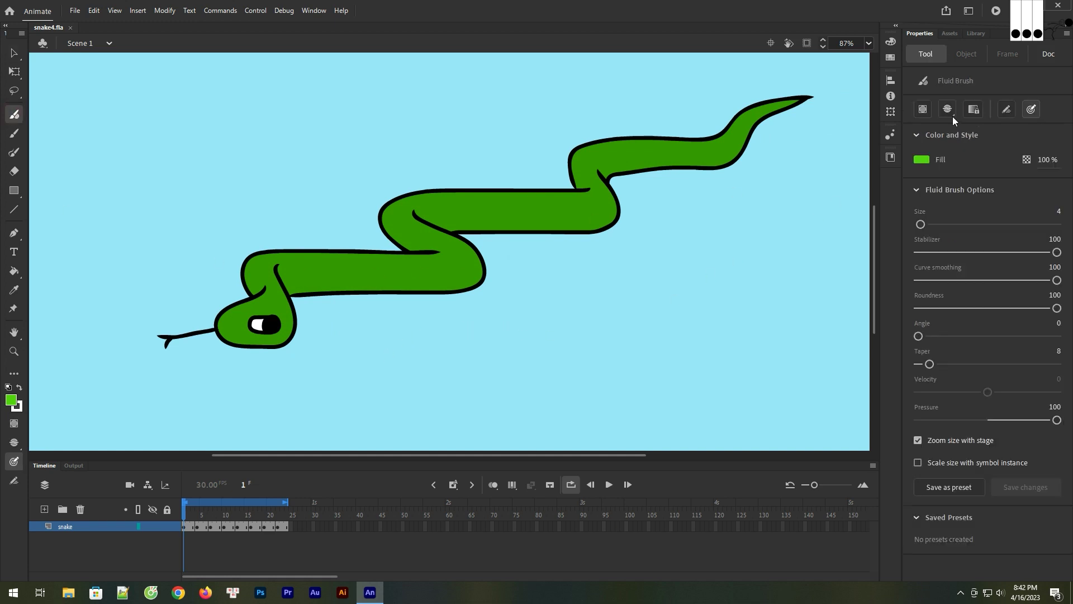
click(948, 110)
click(964, 161)
click(13, 53)
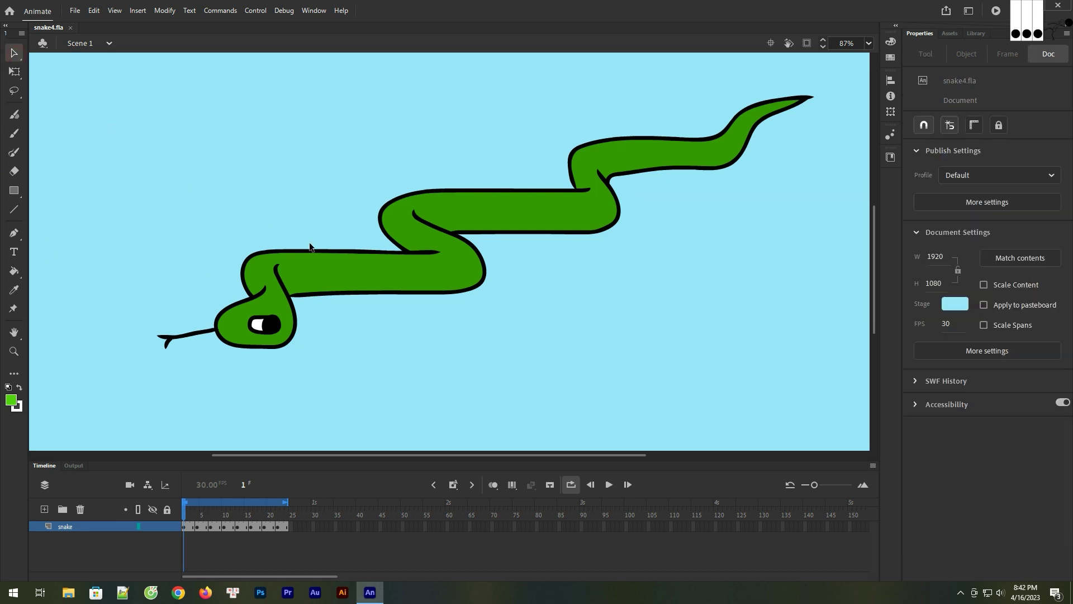
click(332, 273)
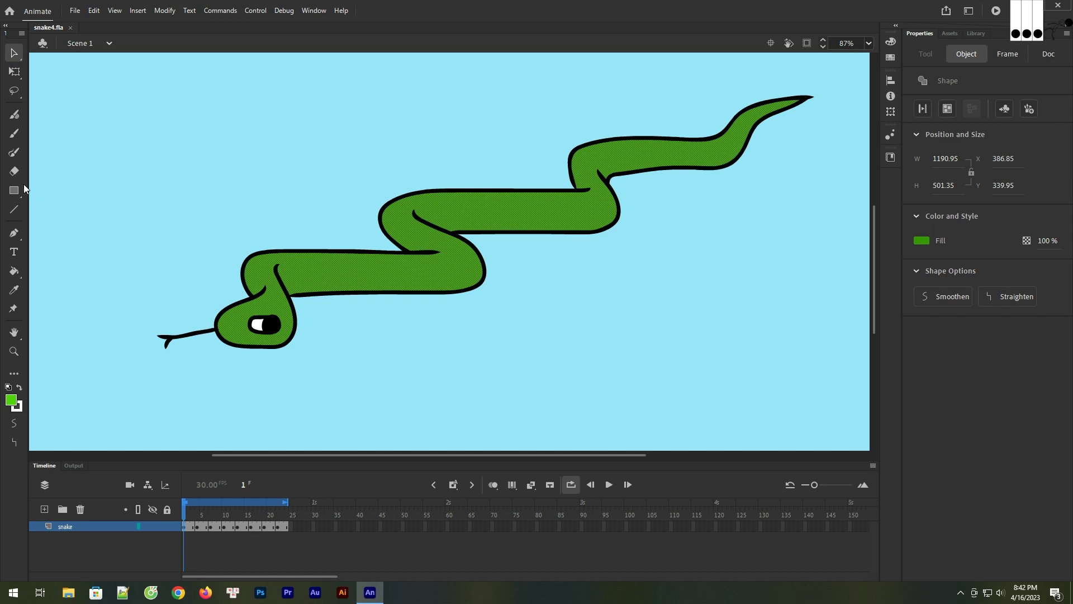
Try a light green Fluid Brush stroke along the body bend behind the snake's head, and undo it
click(15, 115)
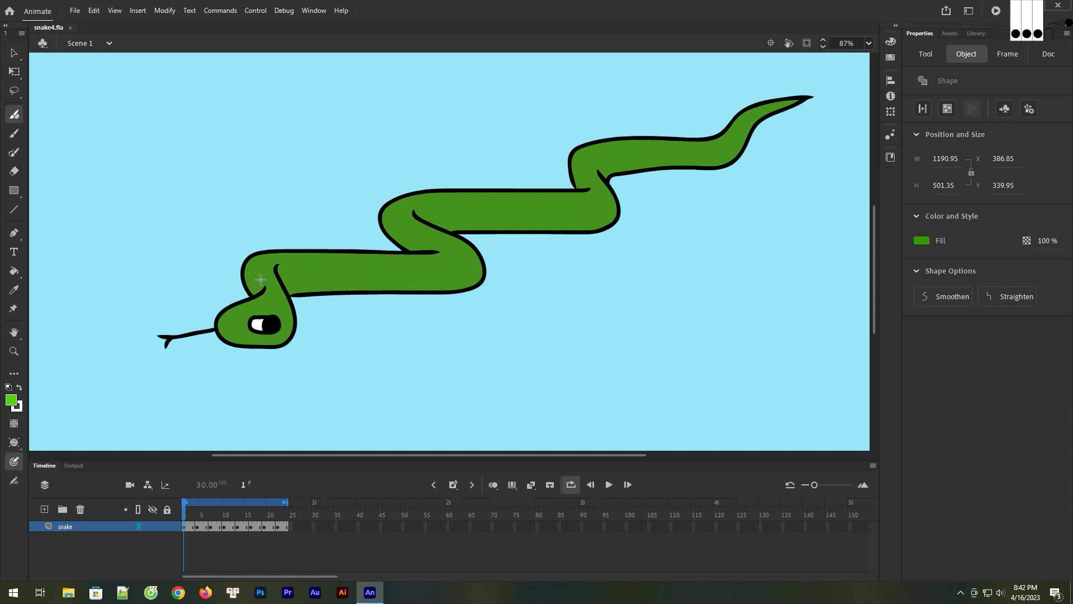
mouse_move(249, 291)
mouse_down()
mouse_move(243, 267)
mouse_move(257, 255)
mouse_move(293, 255)
mouse_up()
key(ctrl+z)
Frame the snake more closely and set the Fluid Brush size to 6
key(z)
drag(144, 76, 783, 370)
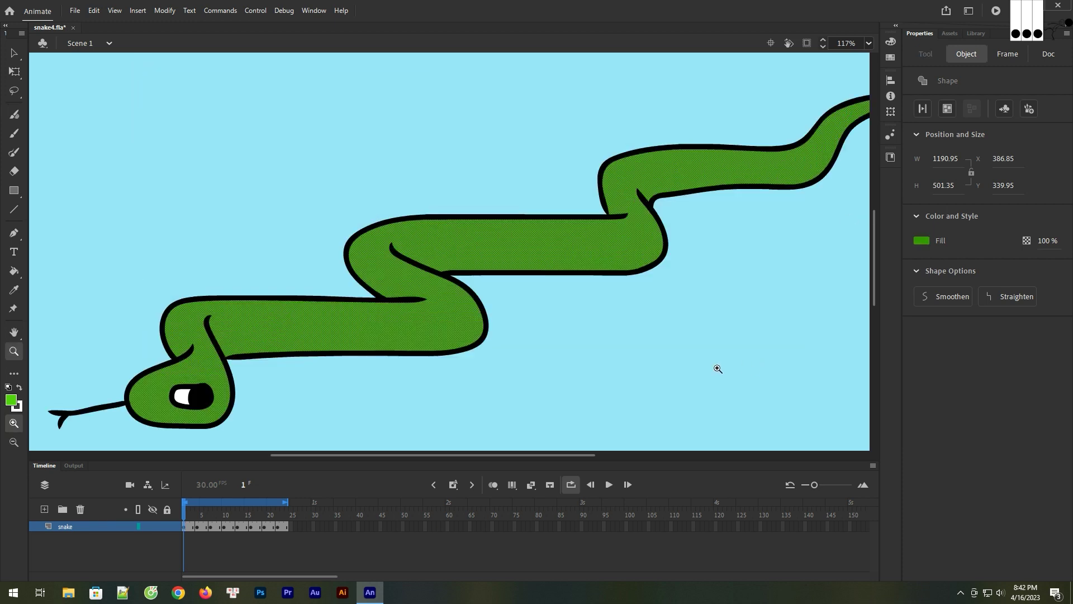
drag(685, 333, 640, 340)
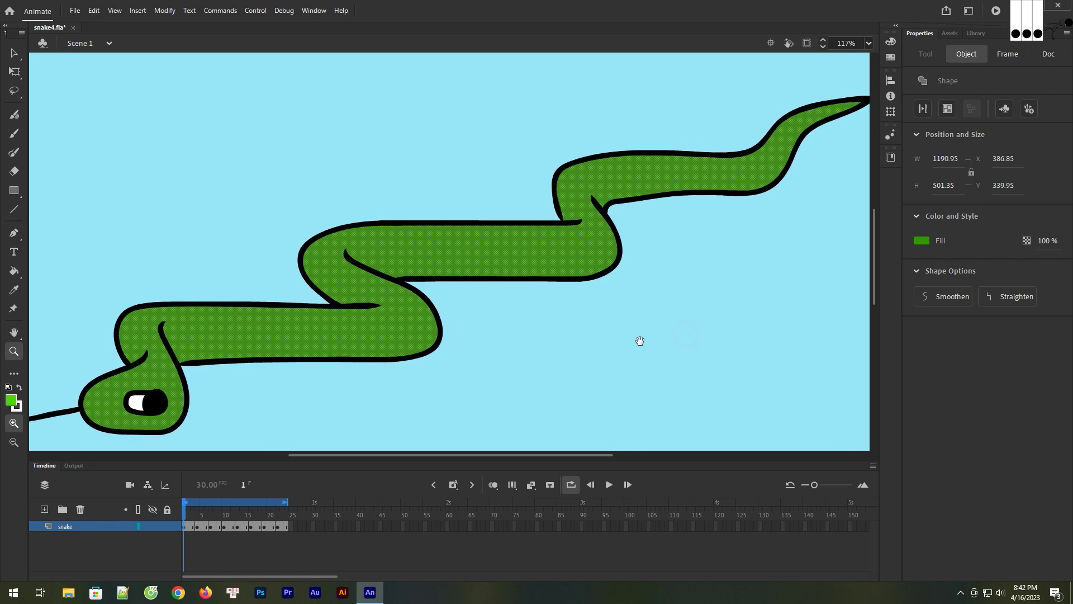
click(19, 115)
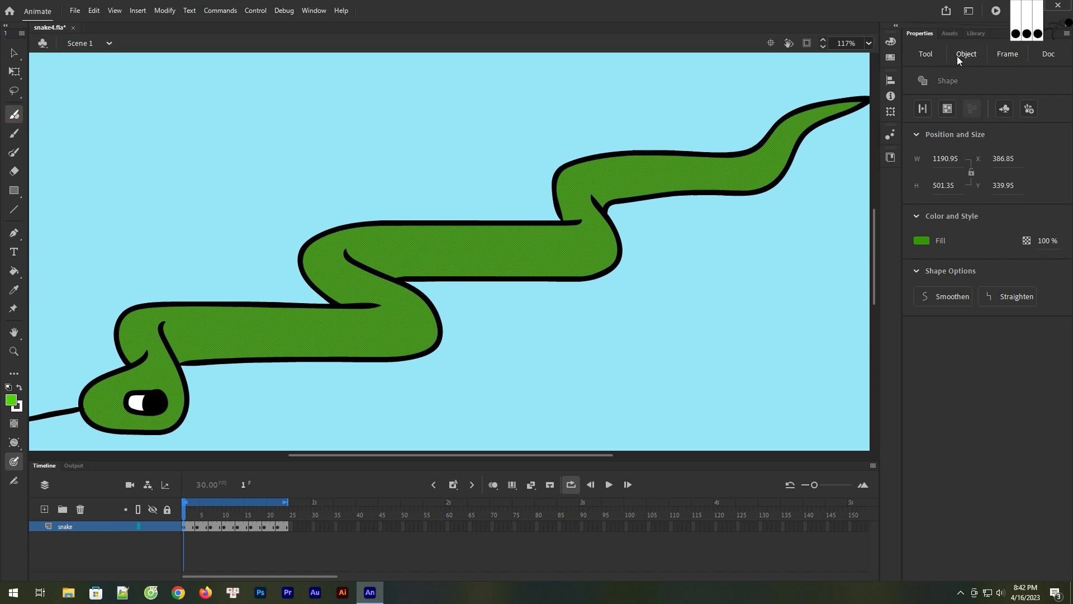
click(939, 55)
click(1058, 213)
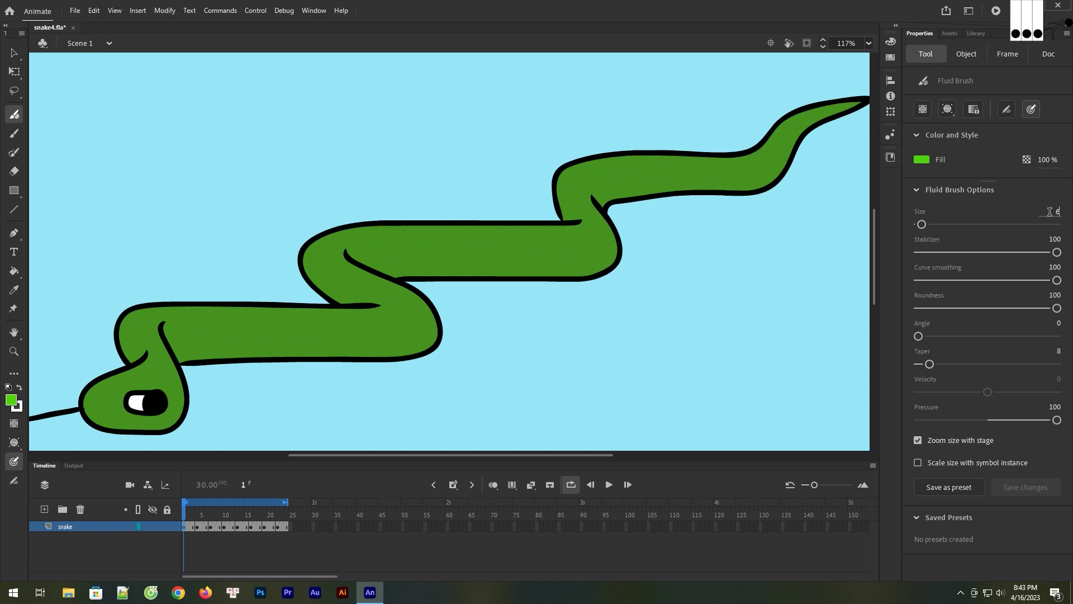
text(6)
click(1007, 244)
Paint light green highlights along the upper edges of the snake's body bends and tail in frame 1
mouse_move(131, 356)
mouse_down()
mouse_move(120, 327)
mouse_move(141, 310)
mouse_move(358, 312)
mouse_up()
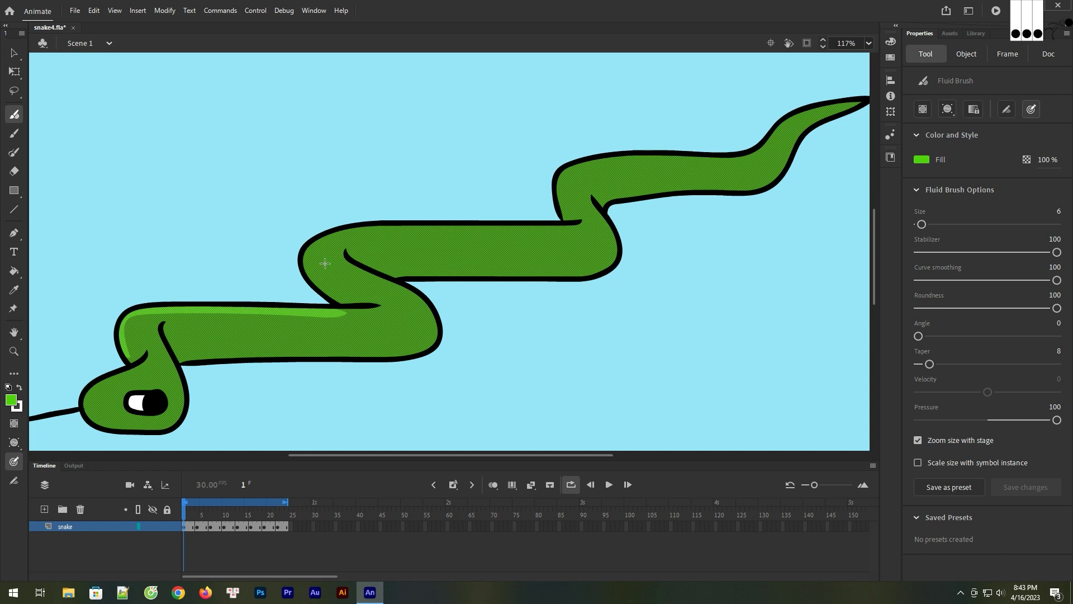
mouse_move(313, 243)
mouse_down()
mouse_move(309, 265)
mouse_move(317, 239)
mouse_move(341, 230)
mouse_move(559, 222)
mouse_up()
key(ctrl+z)
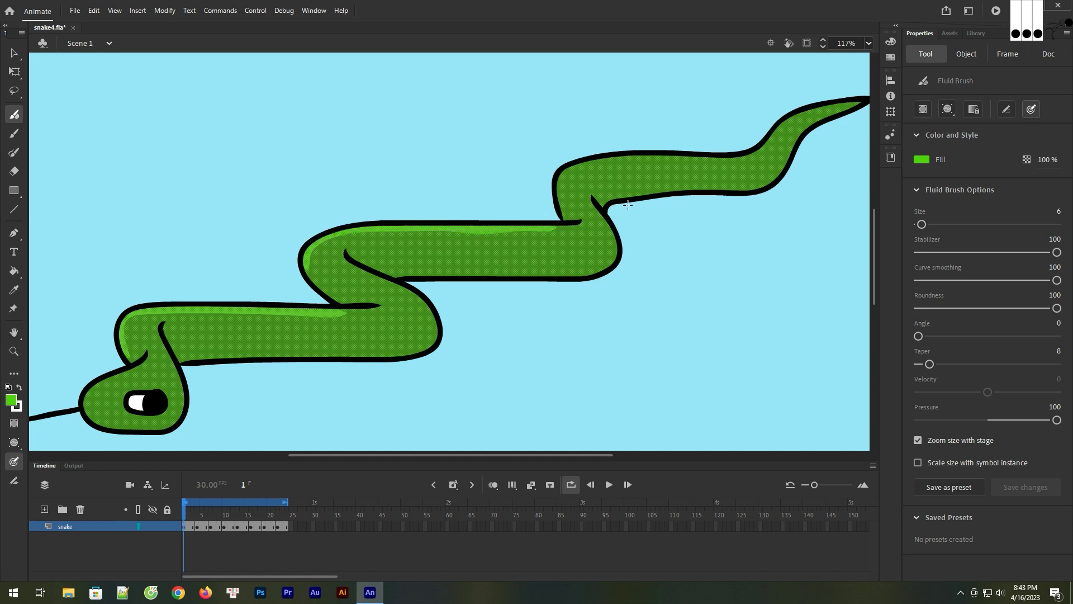
drag(654, 184, 520, 251)
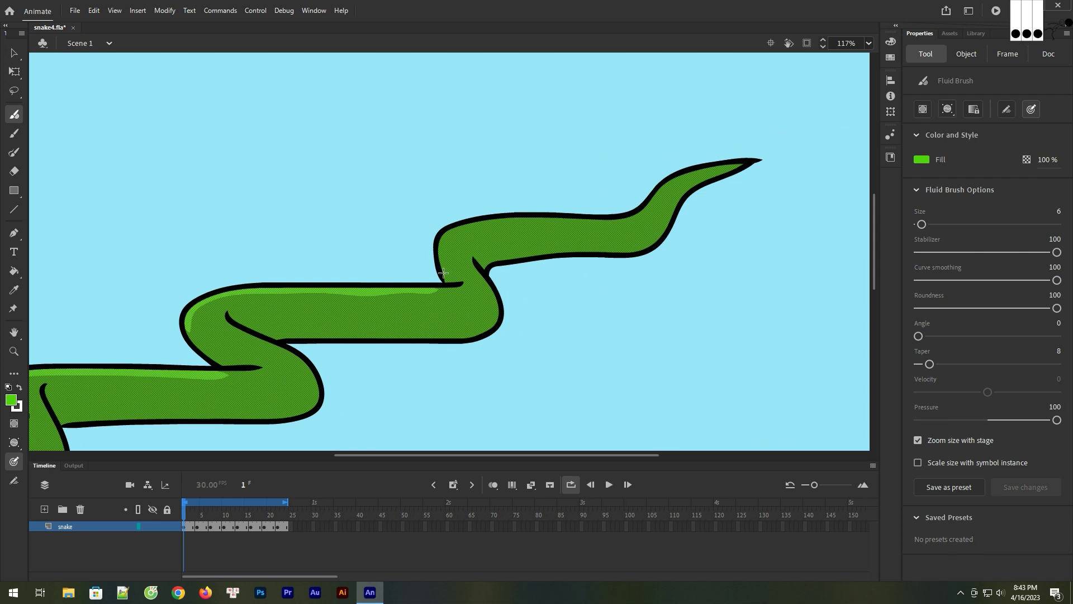
mouse_move(443, 265)
mouse_down()
mouse_move(440, 246)
mouse_move(482, 222)
mouse_move(648, 217)
mouse_up()
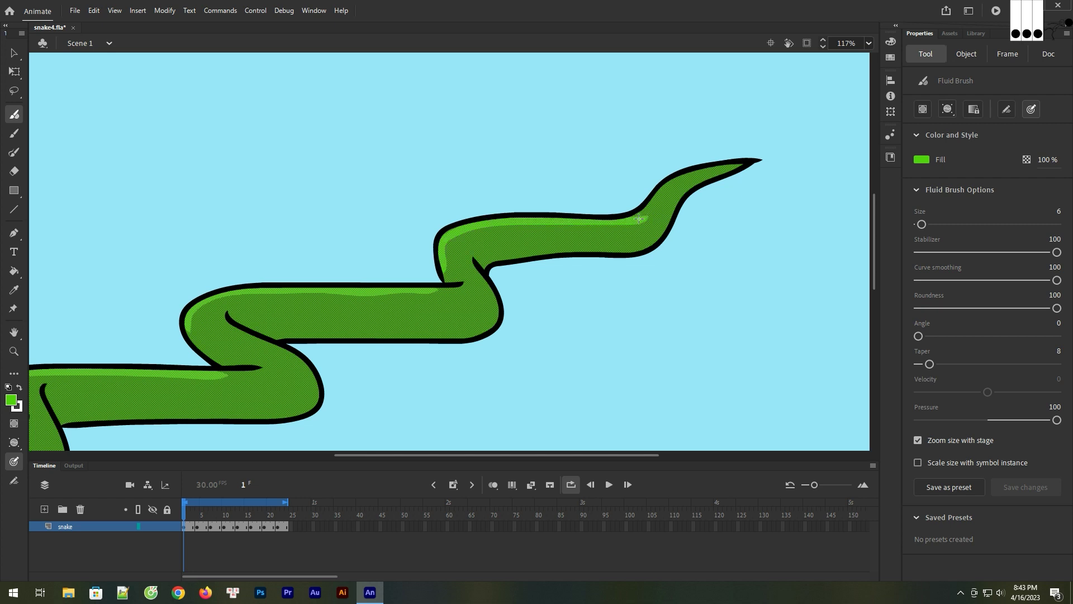
mouse_move(652, 206)
mouse_down()
mouse_move(633, 219)
mouse_move(700, 171)
mouse_up()
Select only the green body fill in frame 4 and brush light green highlights along its upper edges up to the tail
click(196, 526)
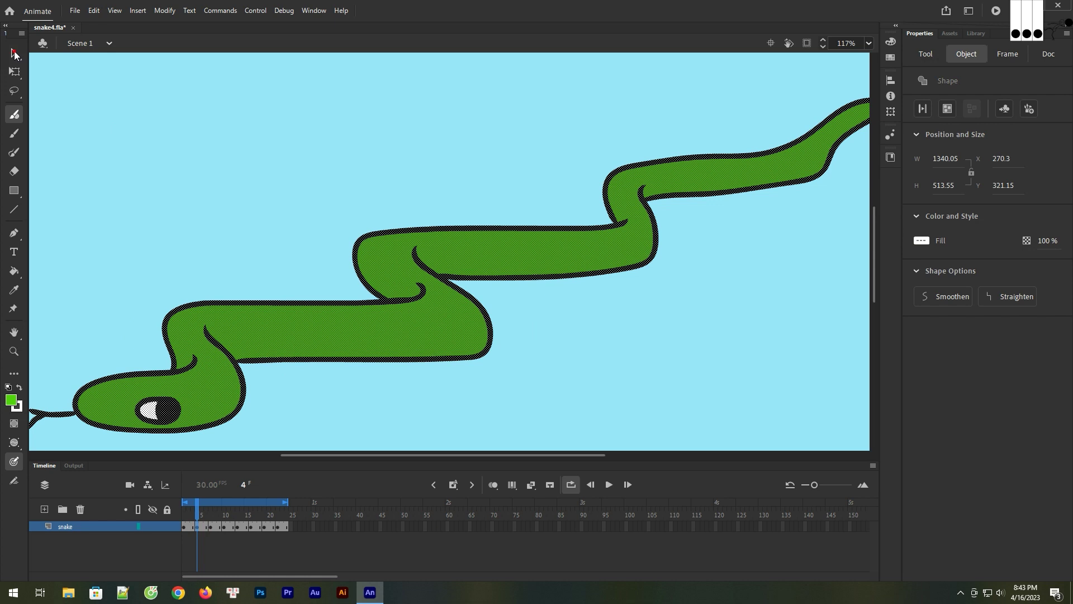
click(14, 53)
click(199, 169)
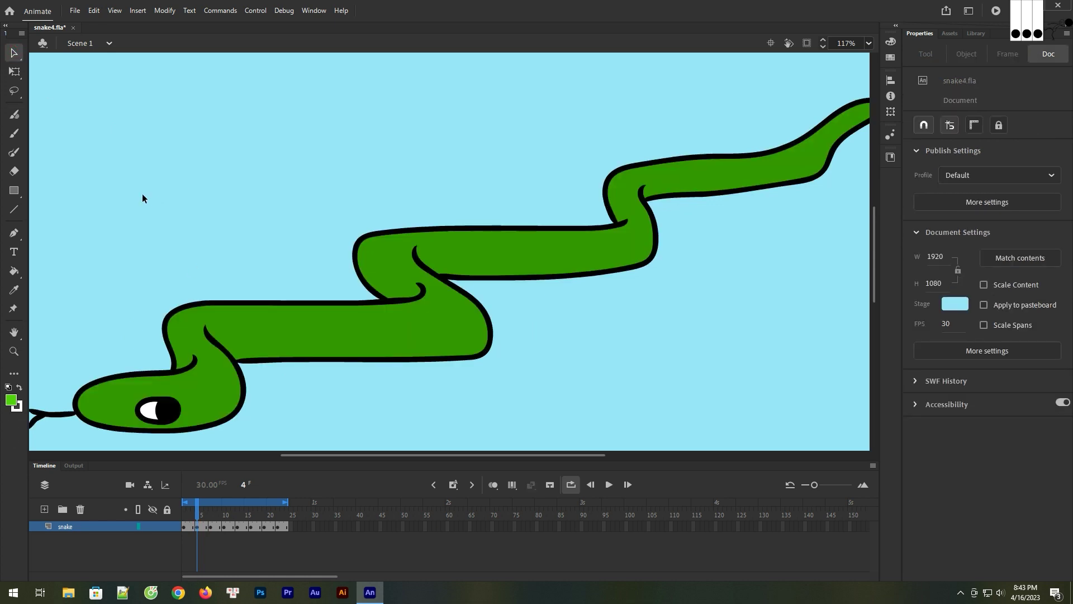
click(276, 347)
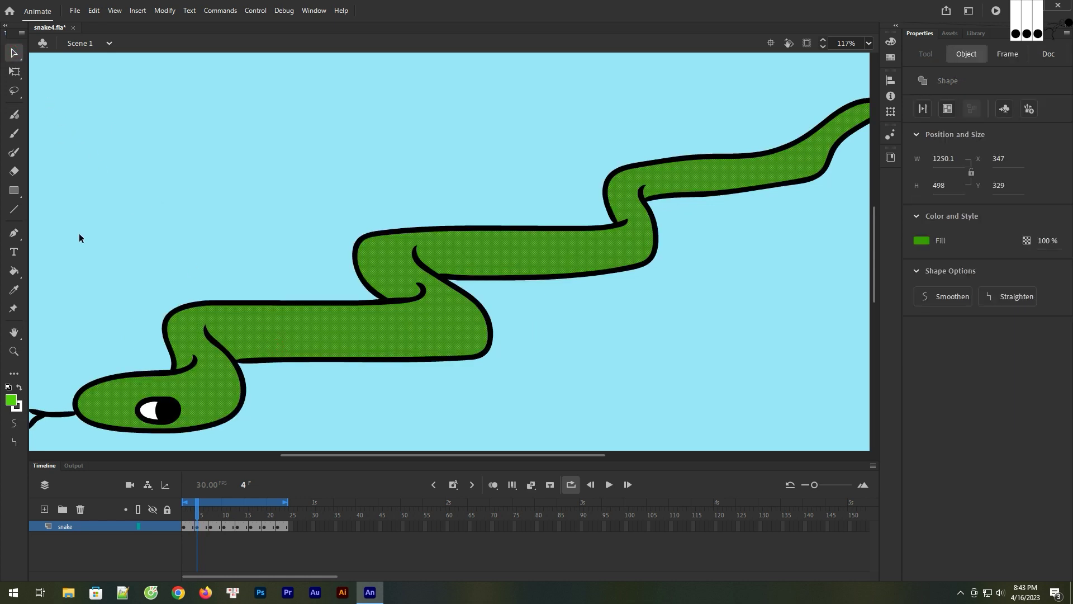
click(14, 114)
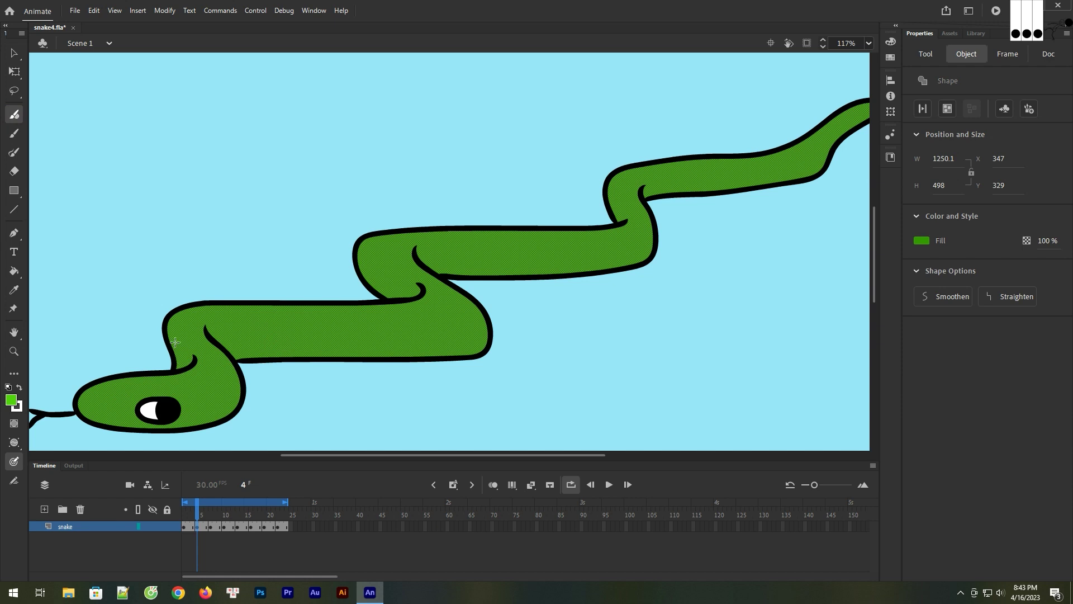
mouse_move(171, 326)
mouse_down()
mouse_move(403, 304)
mouse_move(366, 278)
mouse_move(359, 255)
mouse_move(376, 237)
mouse_move(598, 233)
mouse_move(484, 277)
mouse_move(458, 279)
mouse_move(429, 262)
mouse_move(429, 249)
mouse_move(482, 228)
mouse_move(603, 220)
mouse_move(656, 183)
mouse_up()
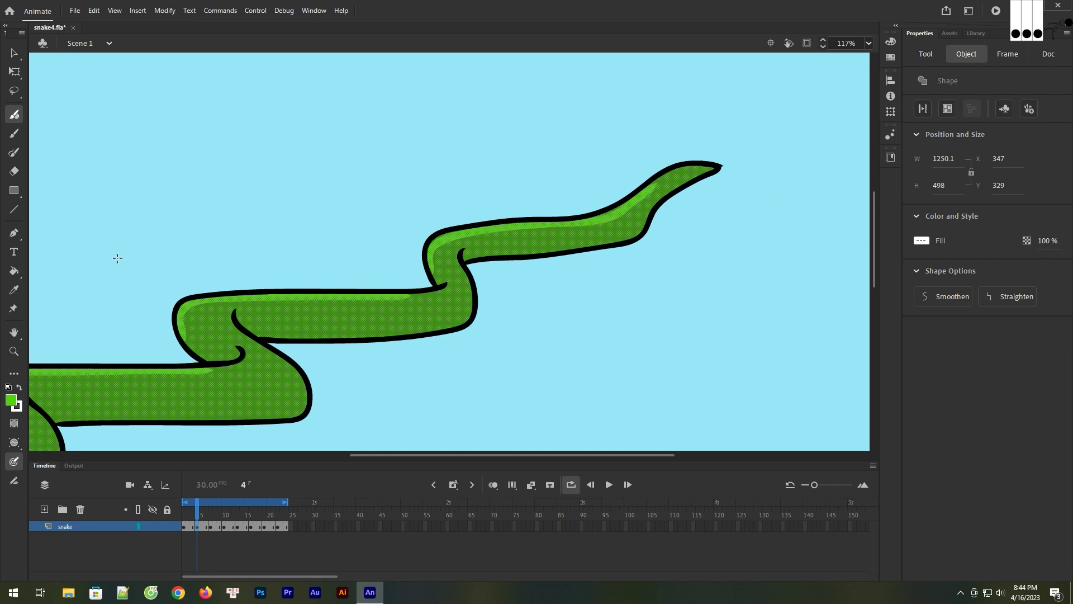
Select the snake's green body fill in frame 7 and activate the Fluid Brush
key(period)
key(period)
key(period)
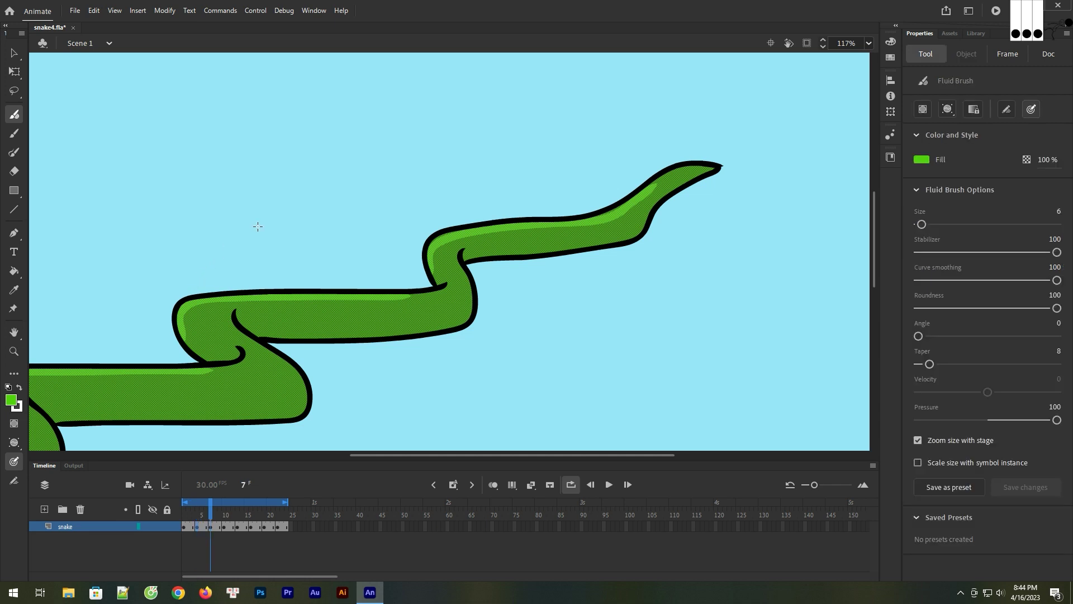
click(14, 53)
click(216, 389)
drag(162, 405, 504, 301)
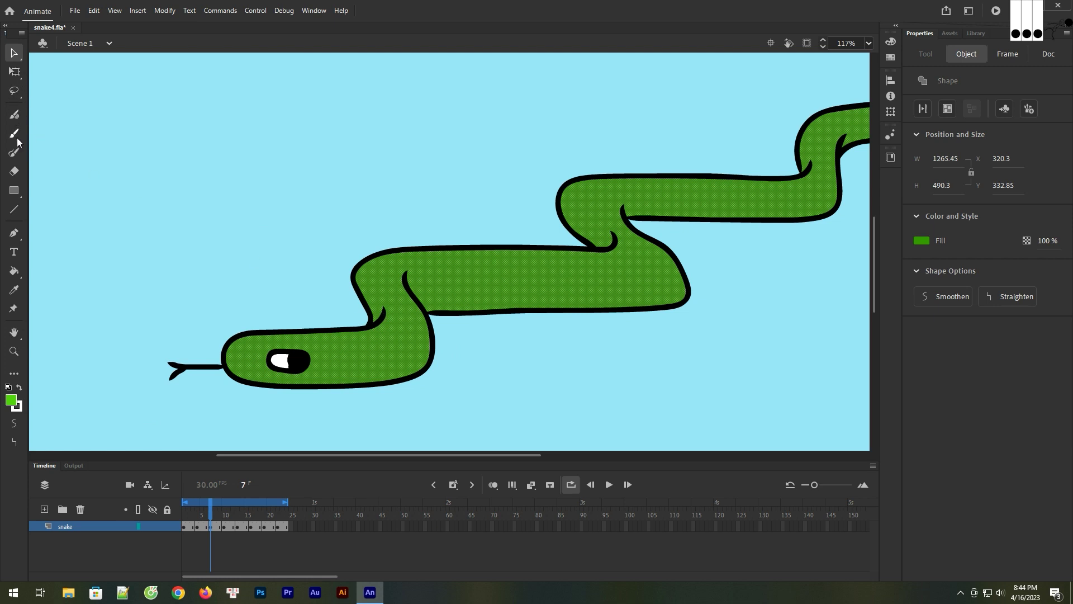
click(14, 114)
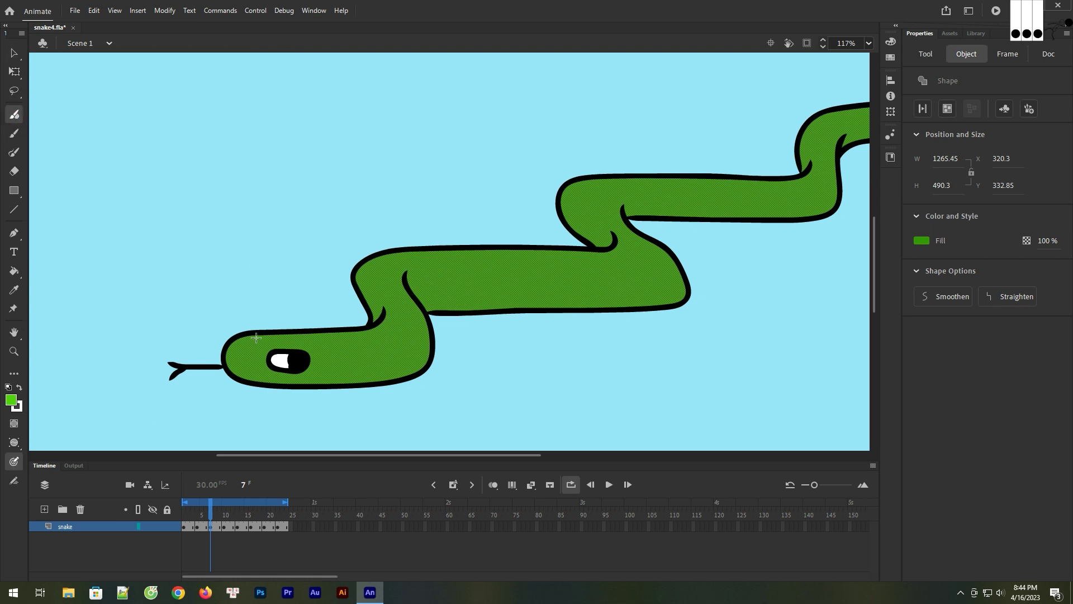
Paint a light green highlight along the top of the snake's head in frame 7, undoing and redrawing the first strokes
click(267, 335)
drag(286, 333, 373, 333)
key(ctrl+z)
key(ctrl+z)
mouse_move(263, 336)
mouse_down()
mouse_move(371, 333)
mouse_move(398, 312)
mouse_up()
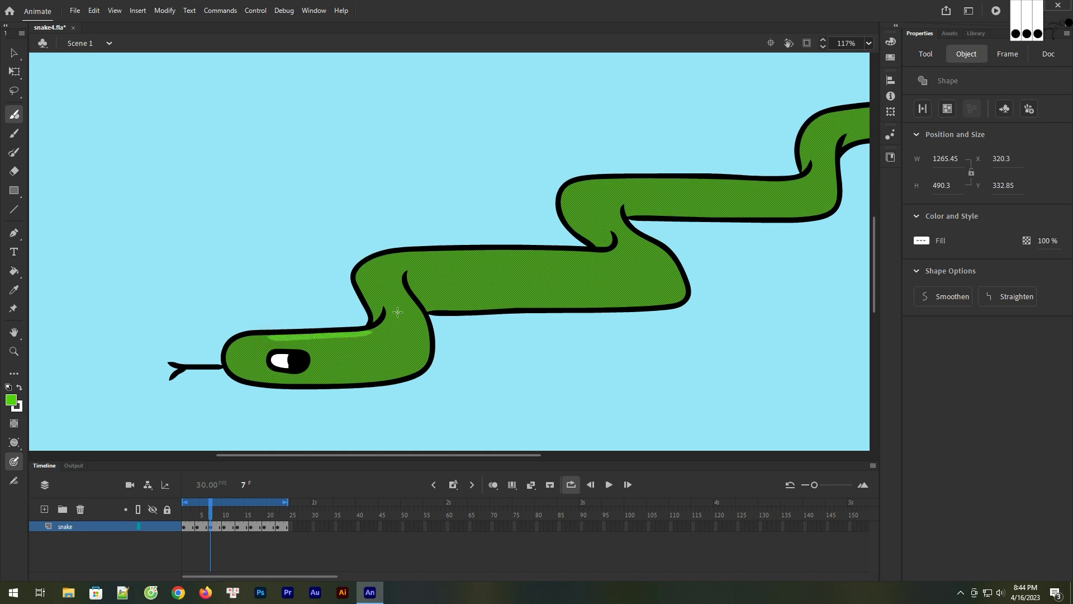
Brush light green highlights along the upper edges of the remaining body bends and tail in frame 7
mouse_move(356, 282)
mouse_down()
mouse_move(385, 257)
mouse_move(358, 283)
mouse_move(371, 264)
mouse_move(403, 256)
mouse_move(560, 255)
mouse_up()
key(ctrl+z)
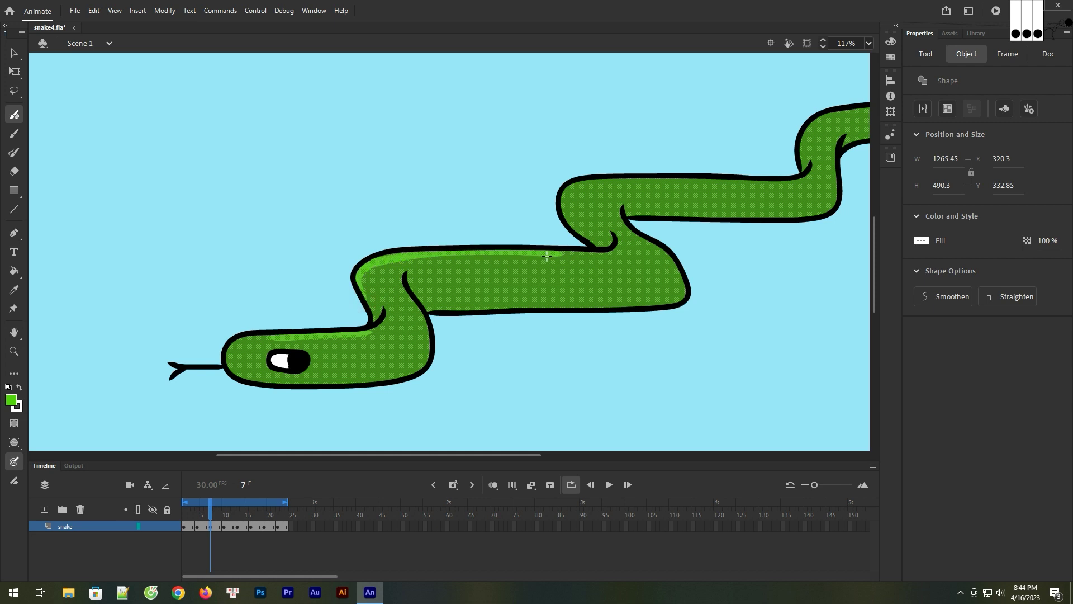
drag(649, 229, 475, 266)
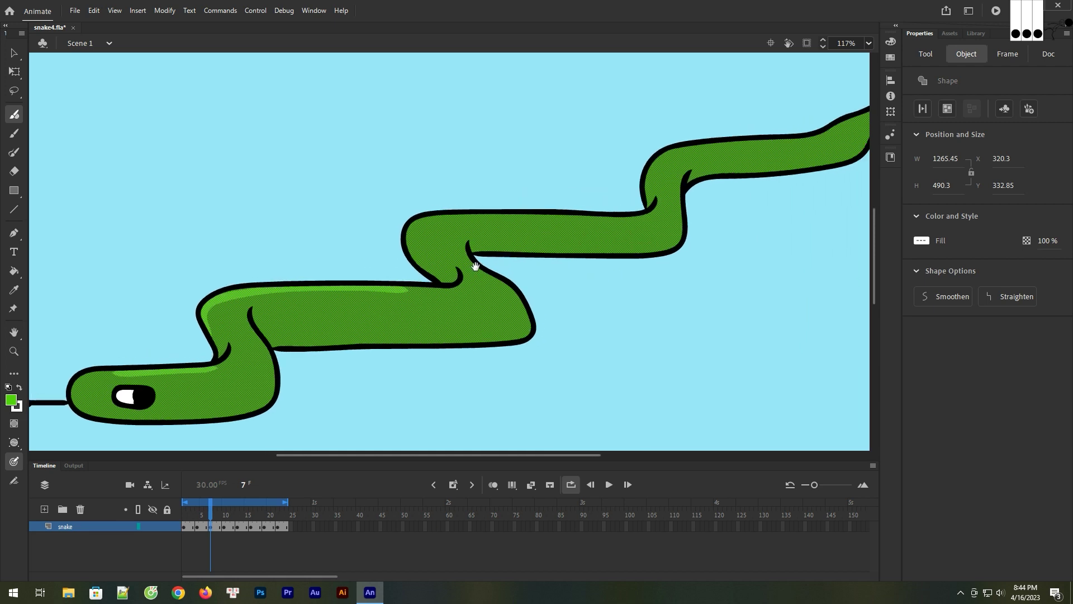
mouse_move(409, 230)
mouse_down()
mouse_move(611, 215)
mouse_move(503, 254)
mouse_move(517, 222)
mouse_move(542, 211)
mouse_move(662, 201)
mouse_move(712, 181)
mouse_up()
key(ctrl+z)
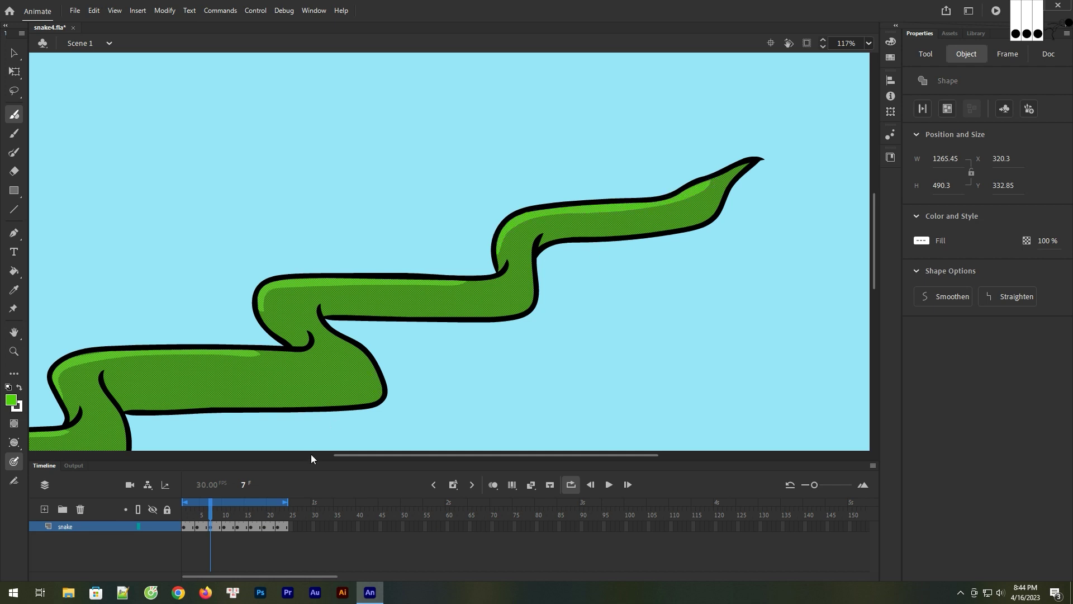
Select the snake's green body fill in frame 10 and activate the Fluid Brush
key(period)
key(period)
key(period)
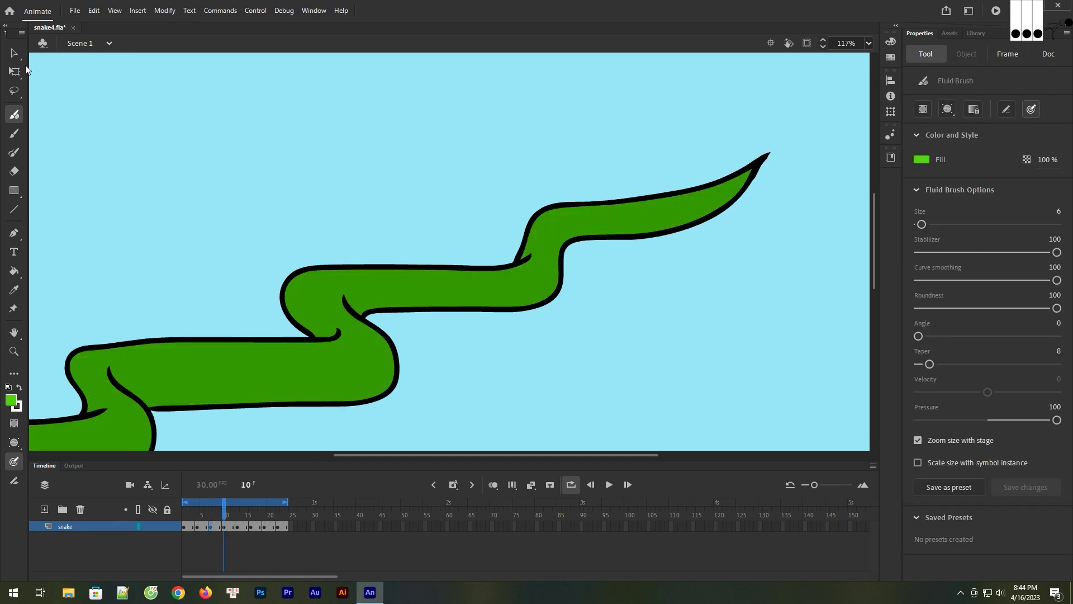
click(18, 57)
click(198, 358)
mouse_move(168, 304)
mouse_down()
mouse_move(531, 235)
mouse_move(379, 218)
mouse_up()
click(14, 114)
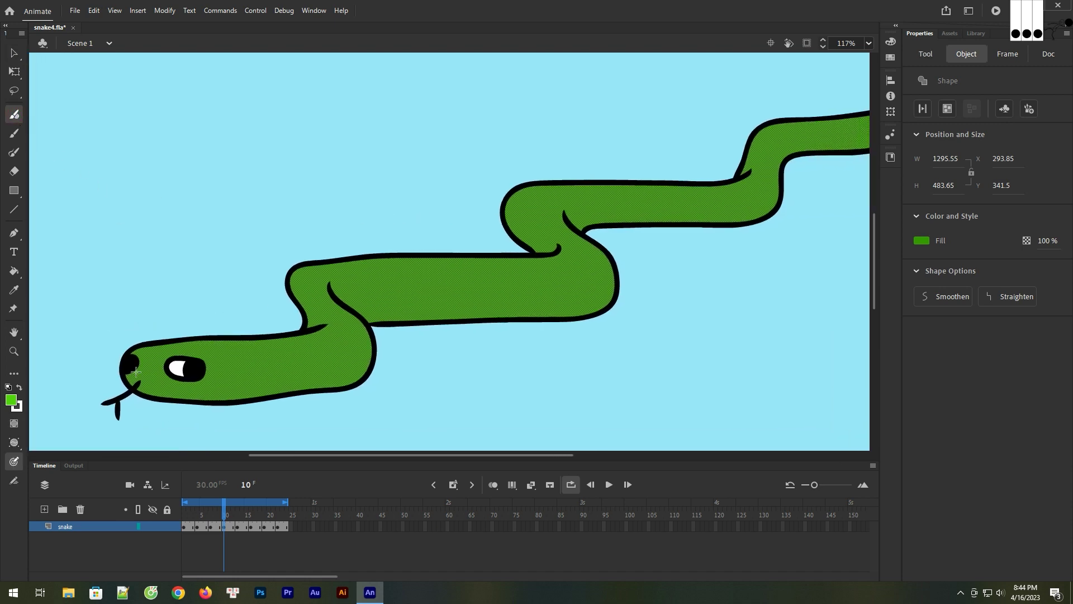
Paint light green highlights along the top of the head, body bends and tail in frame 10, redrawing the tail stroke
drag(151, 349, 321, 334)
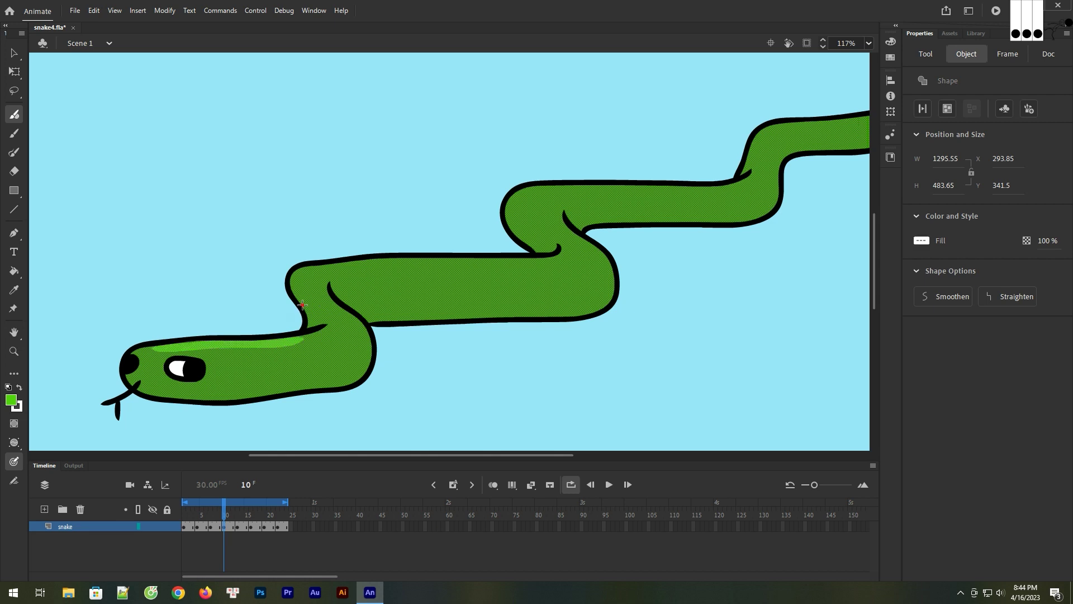
mouse_move(296, 286)
mouse_down()
mouse_move(297, 273)
mouse_move(321, 264)
mouse_move(432, 259)
mouse_up()
drag(474, 260, 524, 258)
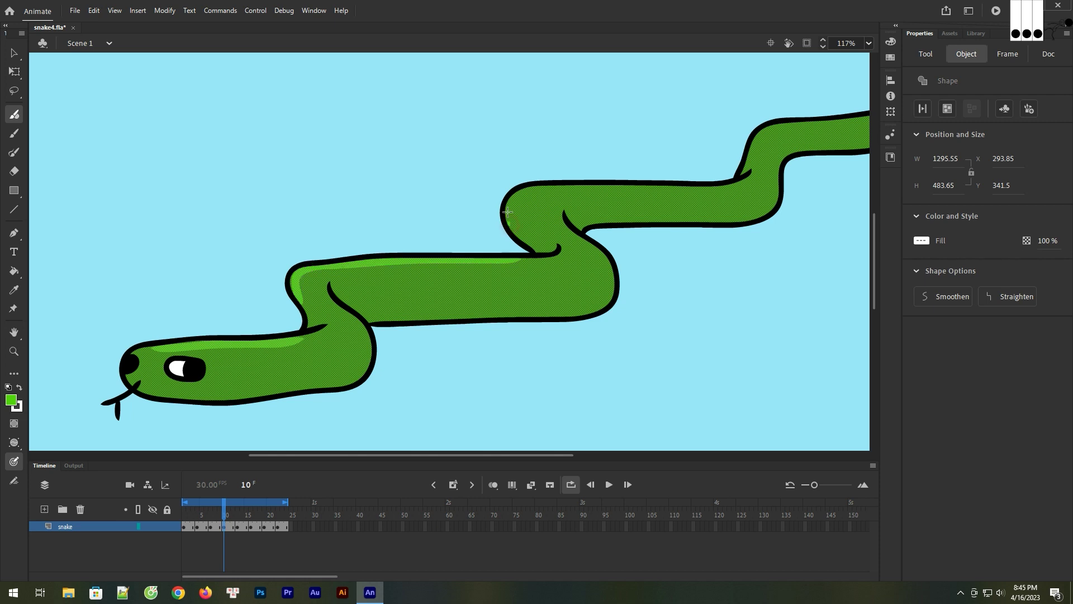
mouse_move(528, 188)
mouse_down()
mouse_move(724, 188)
mouse_move(749, 170)
mouse_move(519, 240)
mouse_move(534, 210)
mouse_move(570, 195)
mouse_move(713, 172)
mouse_up()
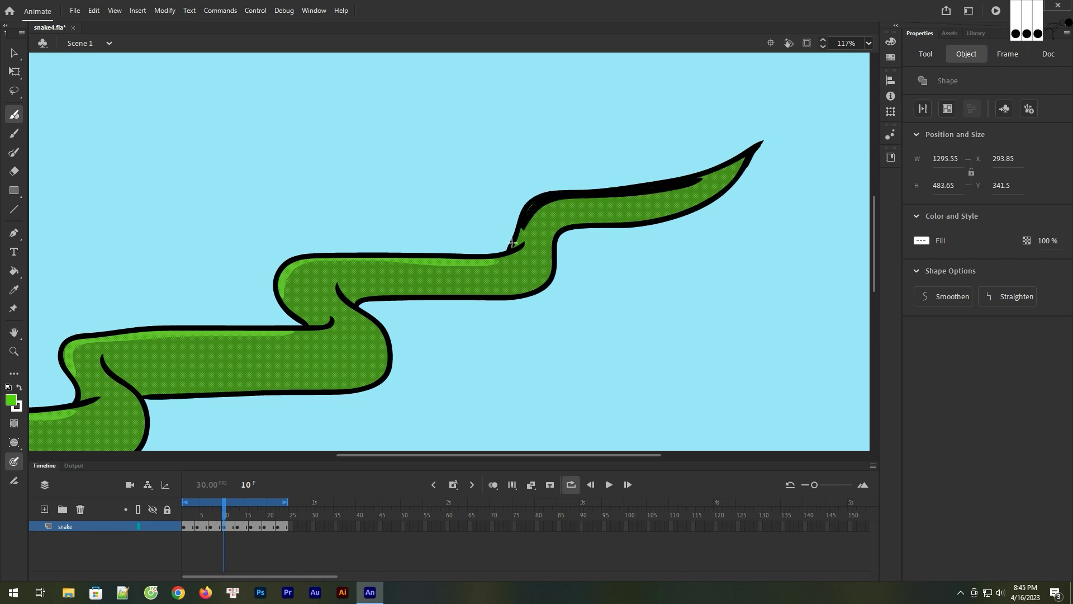
key(ctrl+z)
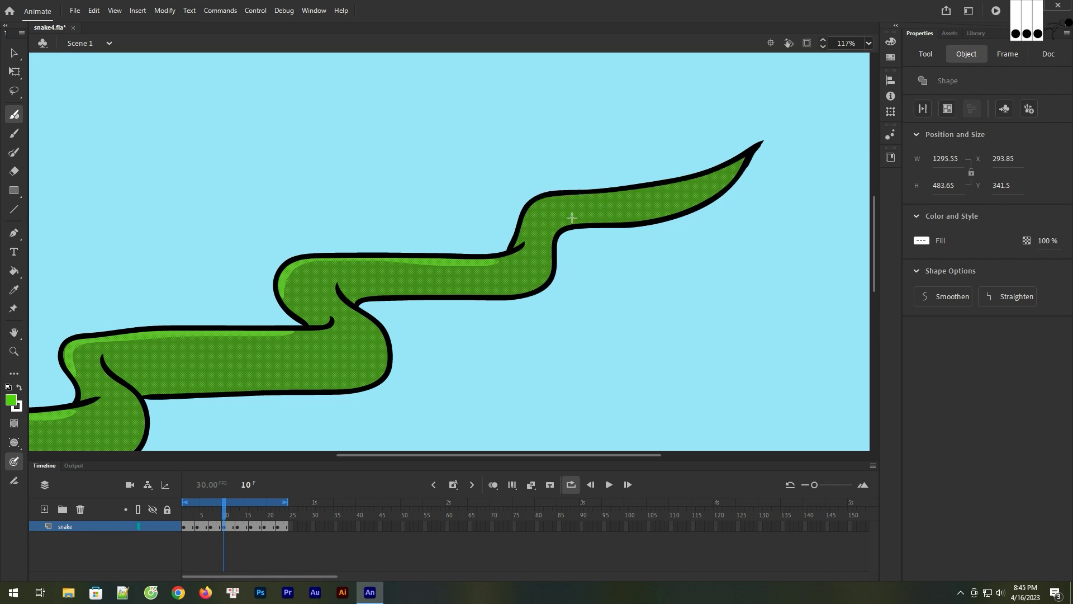
mouse_move(525, 240)
mouse_down()
mouse_move(546, 200)
mouse_move(679, 188)
mouse_move(725, 169)
mouse_up()
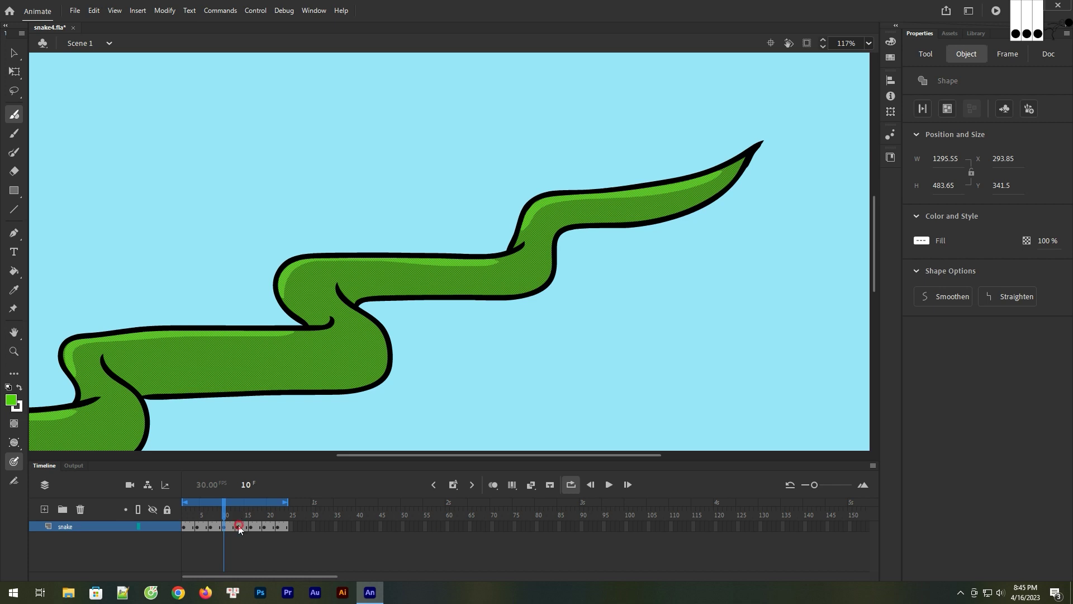
Select only the green body fill in frame 13 and activate the Fluid Brush
click(239, 526)
click(14, 53)
click(189, 339)
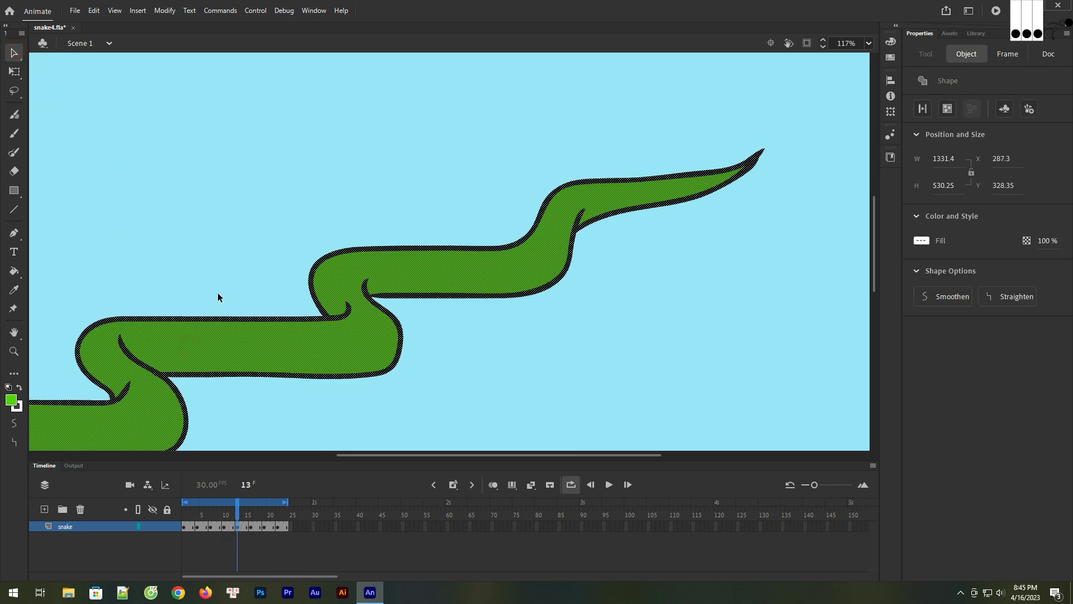
mouse_move(199, 297)
mouse_down()
mouse_move(364, 199)
mouse_move(311, 218)
mouse_up()
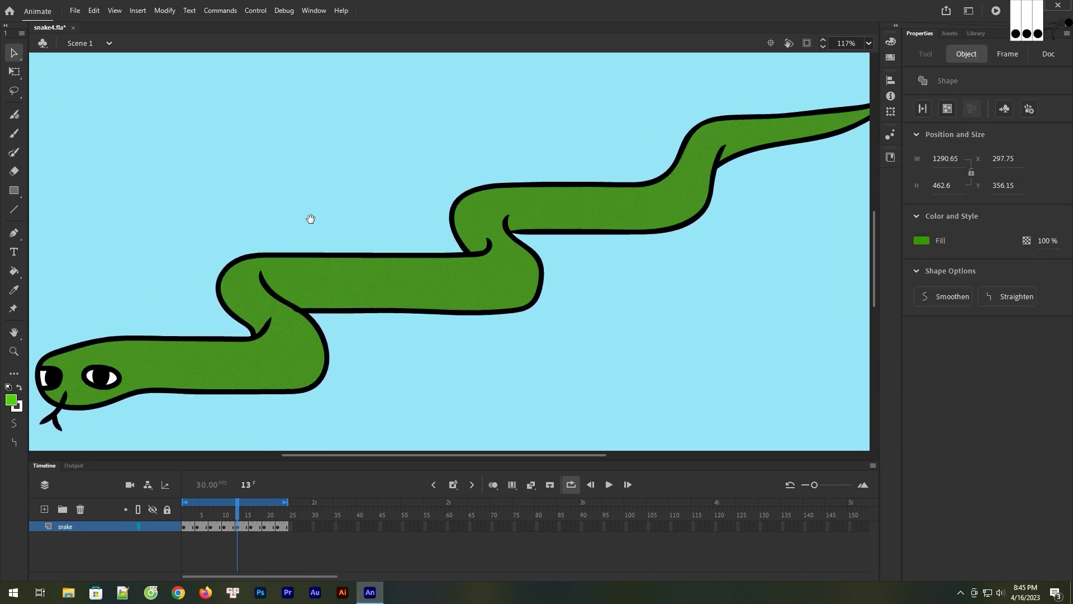
click(15, 114)
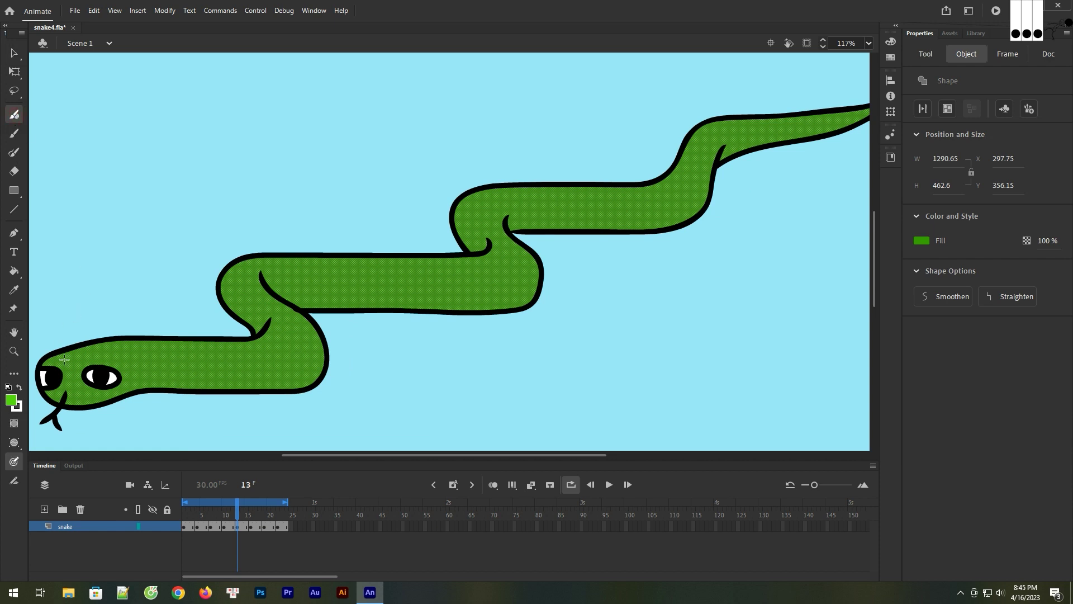
Brush light green highlights along the upper edges of the head, body bends and tail in frame 13
drag(92, 347, 248, 339)
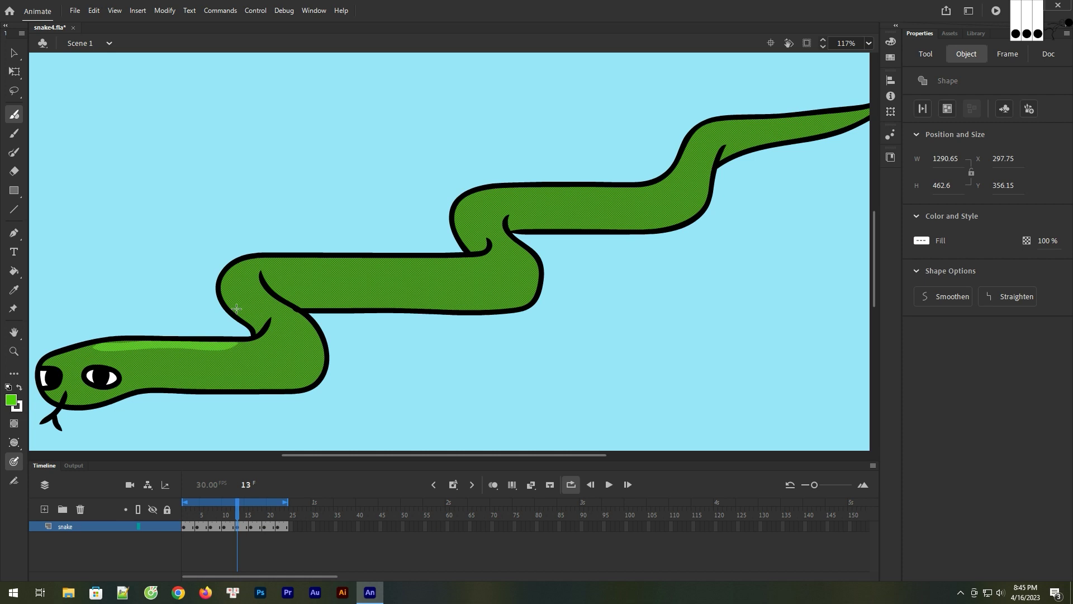
mouse_move(222, 293)
mouse_down()
mouse_move(242, 265)
mouse_move(285, 258)
mouse_move(451, 263)
mouse_up()
scroll(530, 214, right, 5)
scroll(529, 214, up, 2)
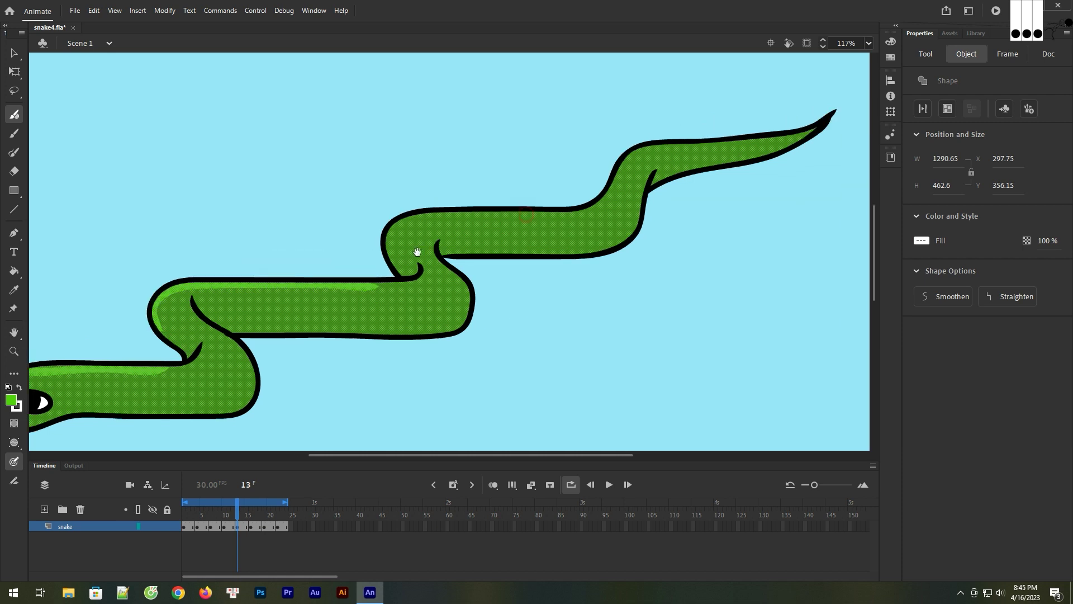
drag(346, 245, 513, 230)
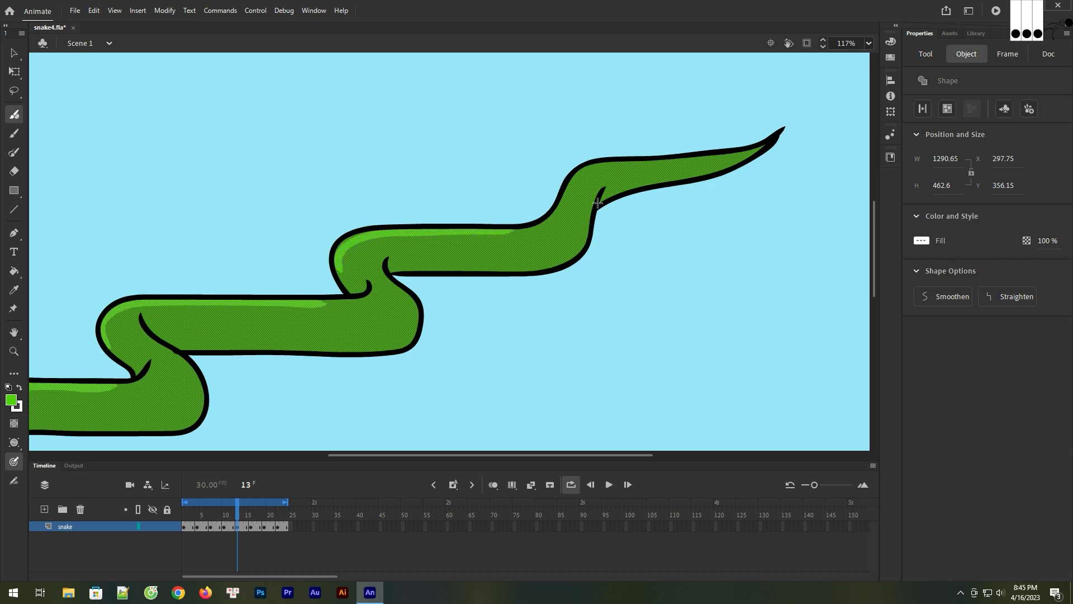
mouse_move(572, 184)
mouse_down()
mouse_move(597, 167)
mouse_move(699, 158)
mouse_up()
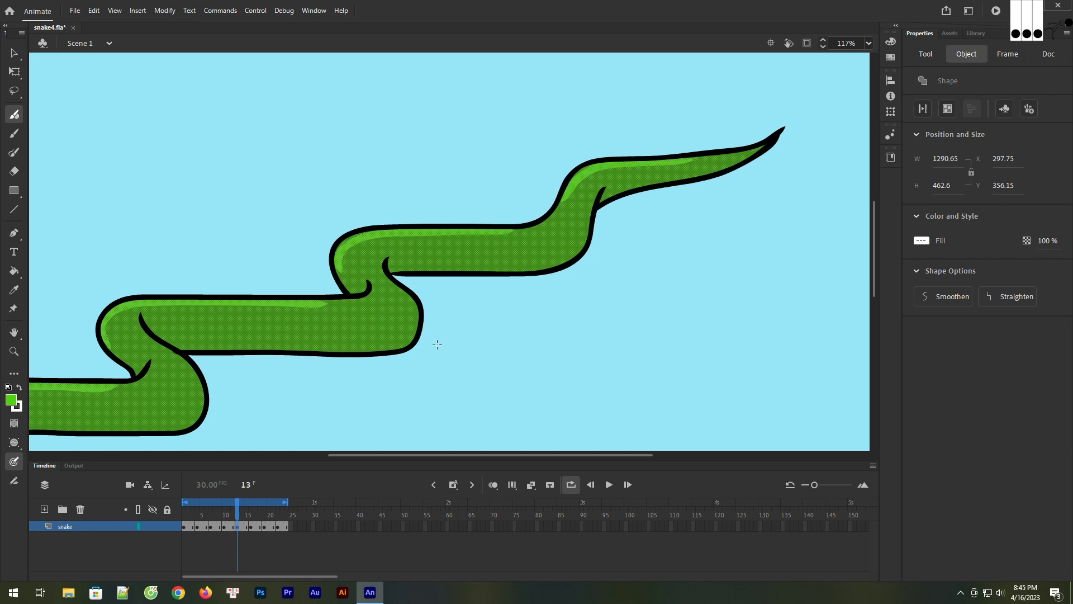
Select the green body fill in frame 16 and brush light green Fluid Brush highlights along the upper edges from head to tail
click(252, 526)
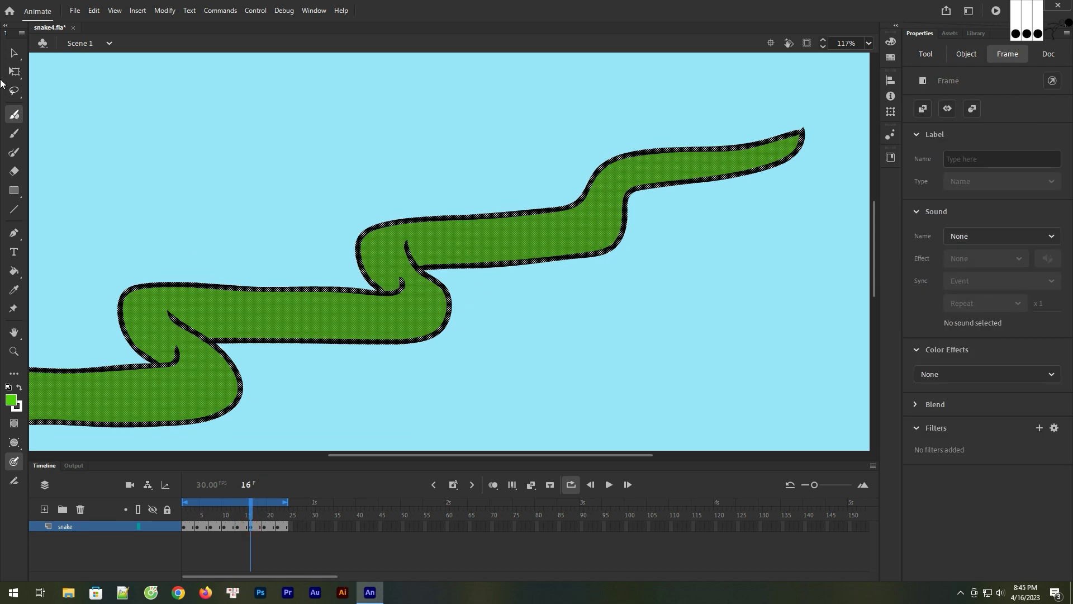
click(14, 53)
click(266, 229)
click(256, 326)
drag(224, 354, 400, 304)
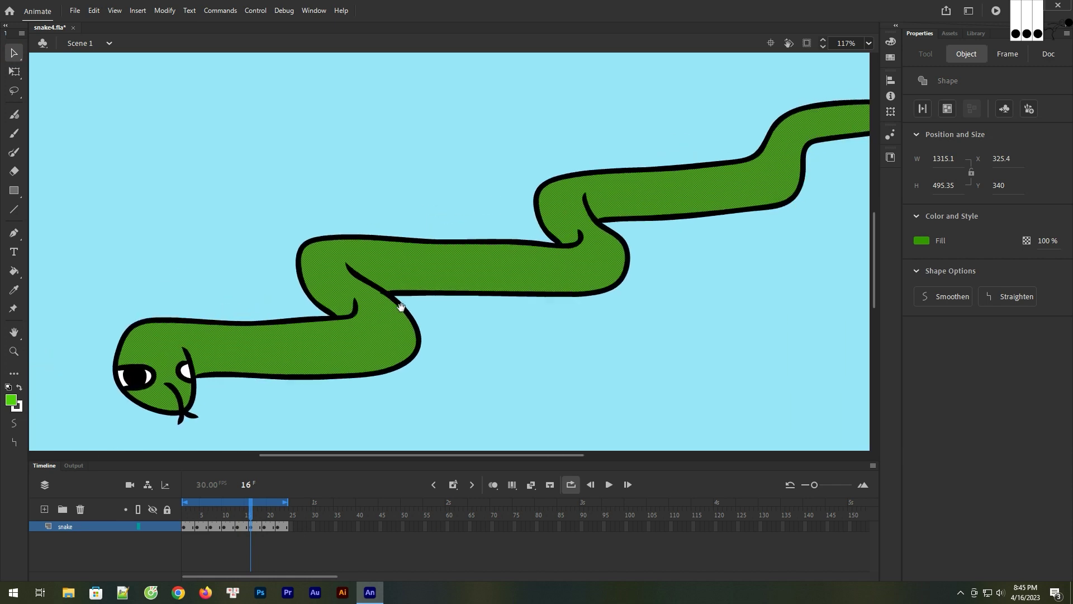
click(15, 114)
drag(158, 324, 360, 318)
mouse_move(356, 280)
mouse_down()
mouse_move(293, 314)
mouse_move(247, 284)
mouse_move(483, 283)
mouse_move(427, 273)
mouse_move(340, 300)
mouse_move(347, 262)
mouse_move(496, 247)
mouse_move(535, 237)
mouse_move(591, 191)
mouse_move(754, 171)
mouse_up()
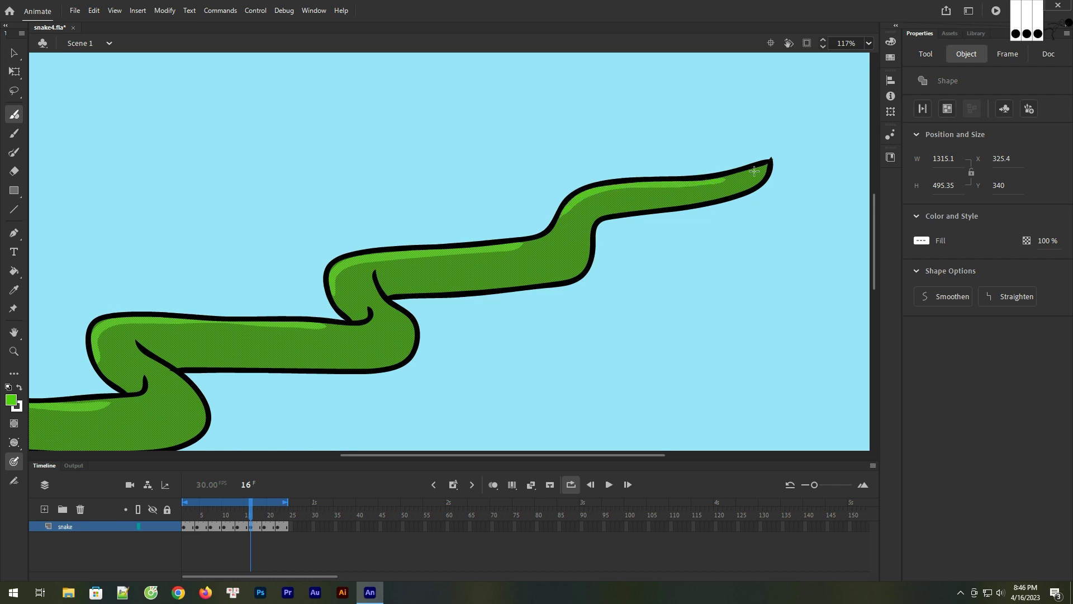
Select the green body fill in frame 19 and paint light green Fluid Brush highlights along the top of the neck, body bends and tail
click(263, 535)
key(v)
click(124, 133)
mouse_move(280, 324)
mouse_down()
mouse_move(331, 287)
mouse_move(424, 253)
mouse_move(390, 269)
mouse_up()
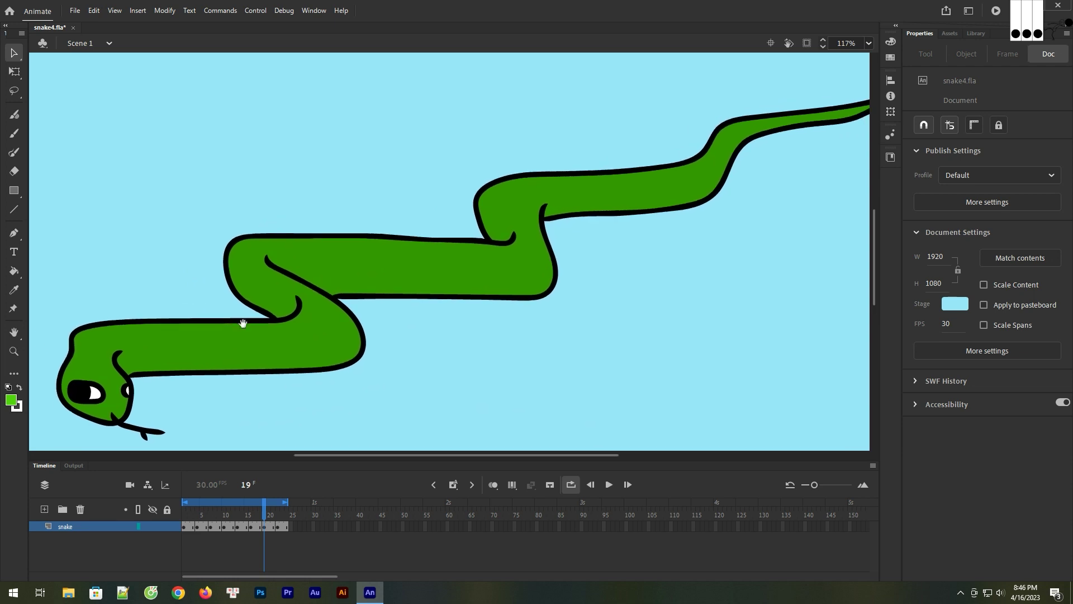
click(233, 350)
click(13, 118)
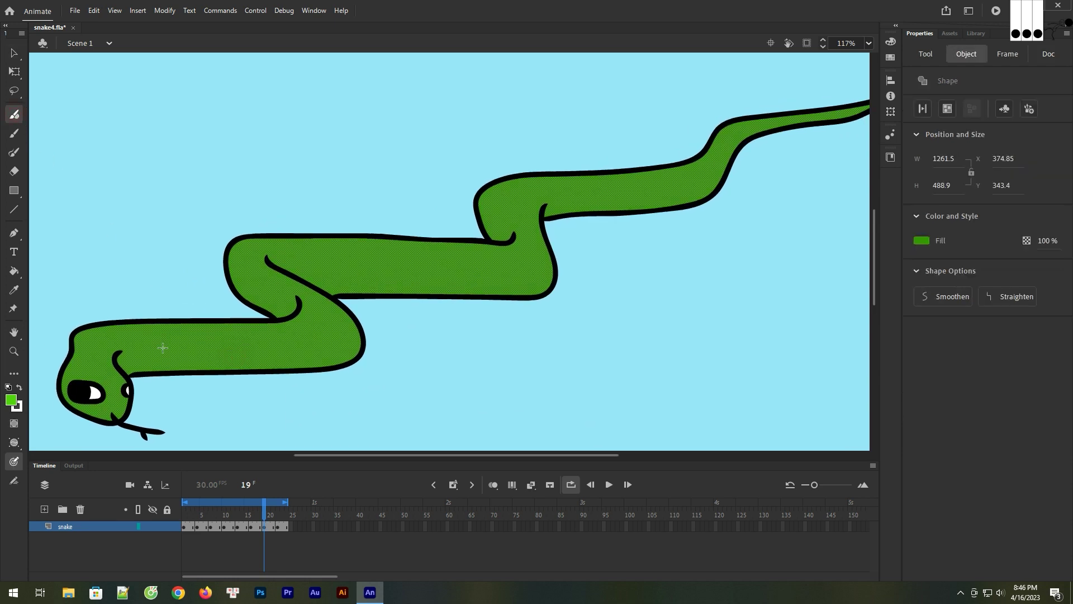
drag(96, 332, 281, 326)
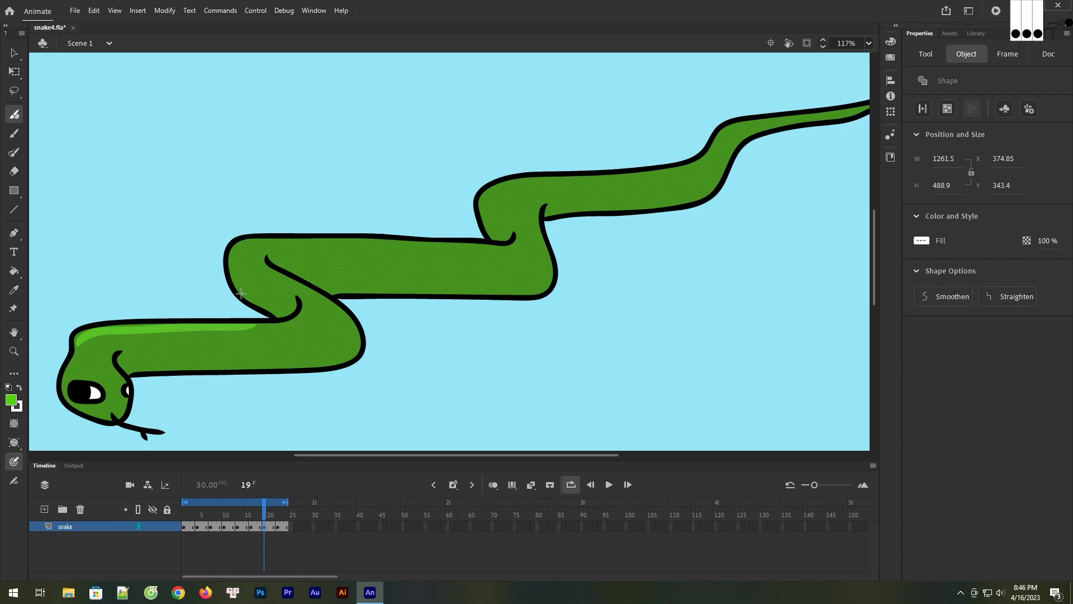
mouse_move(230, 266)
mouse_down()
mouse_move(275, 238)
mouse_move(488, 245)
mouse_move(453, 273)
mouse_move(425, 276)
mouse_move(404, 242)
mouse_move(413, 230)
mouse_move(582, 217)
mouse_move(615, 207)
mouse_move(658, 166)
mouse_move(758, 154)
mouse_up()
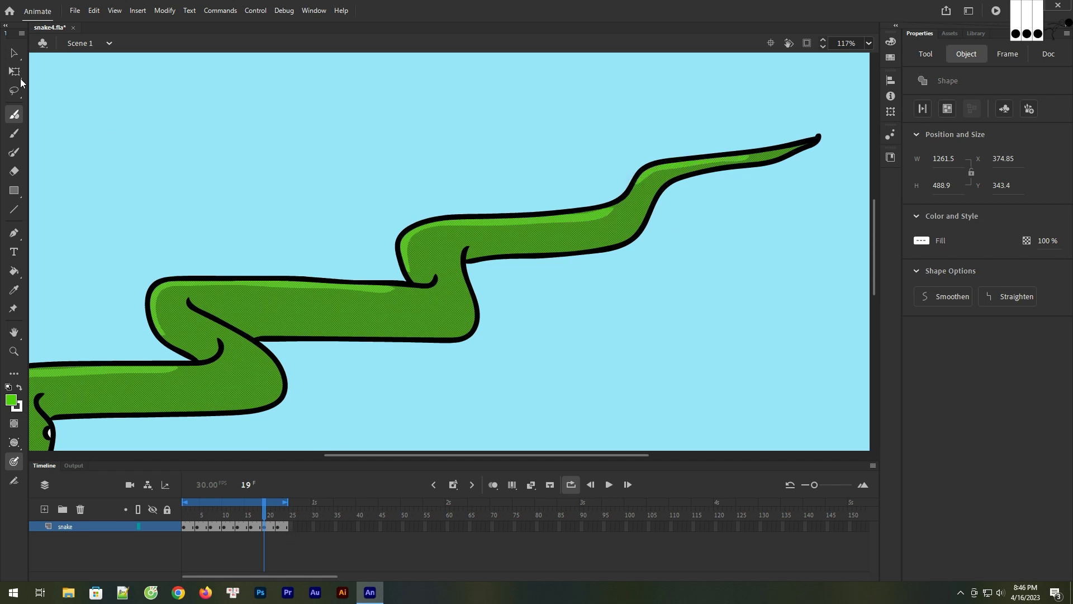
Paint light green Fluid Brush highlights on frame 22's selected green fill, along the upper edges of the neck, bends and tail, and deselect it
click(279, 527)
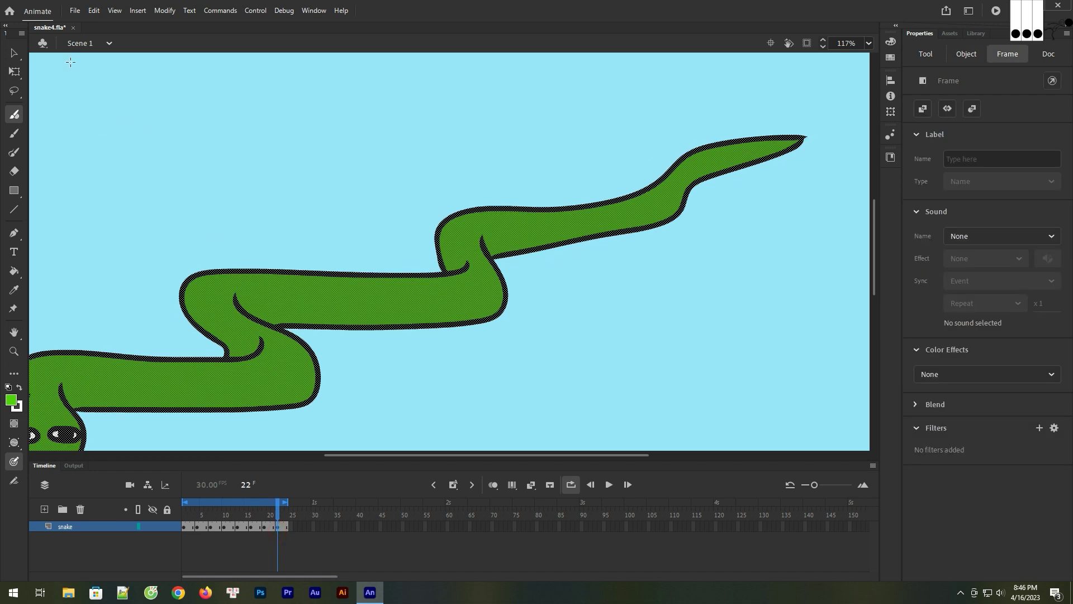
click(14, 53)
click(253, 223)
click(288, 300)
drag(374, 399, 425, 358)
click(15, 114)
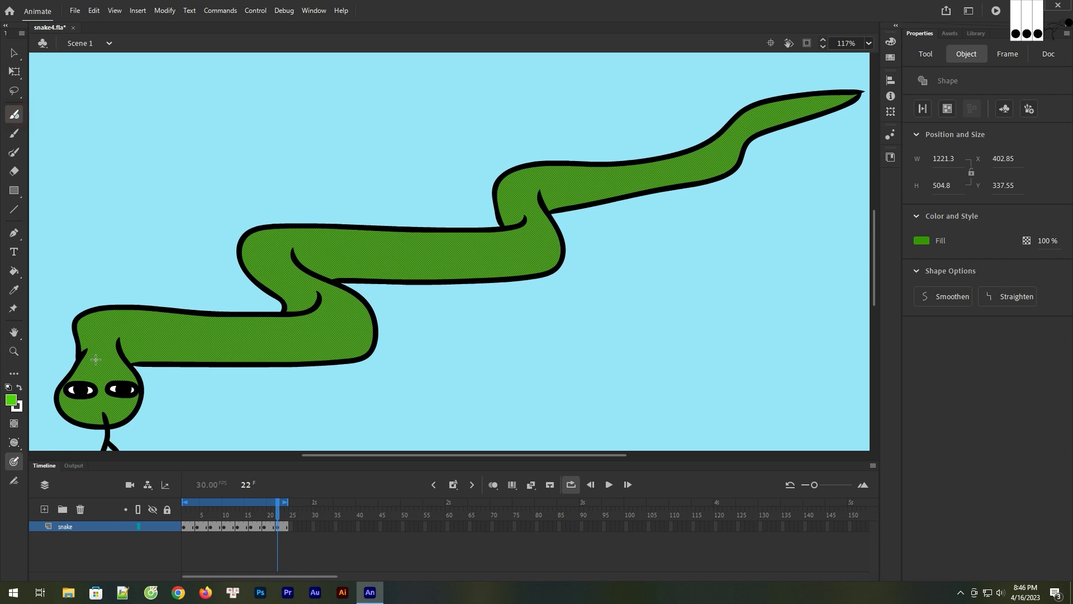
drag(113, 314, 299, 319)
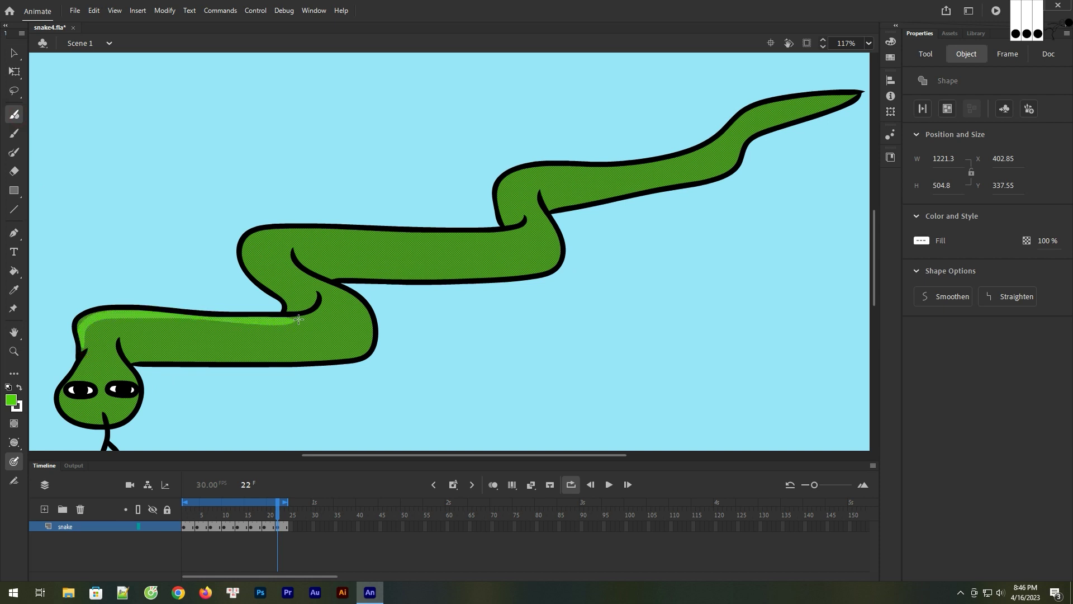
mouse_move(266, 285)
mouse_down()
mouse_move(247, 250)
mouse_move(262, 232)
mouse_move(487, 232)
mouse_move(433, 272)
mouse_move(392, 252)
mouse_move(417, 231)
mouse_move(577, 217)
mouse_move(660, 164)
mouse_move(736, 153)
mouse_up()
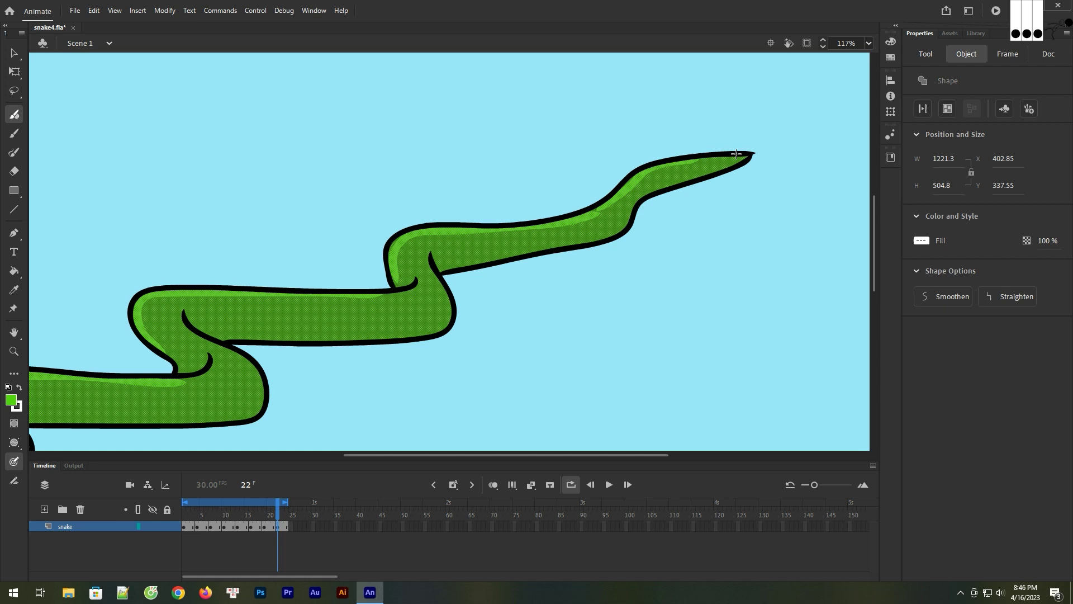
click(14, 53)
click(311, 155)
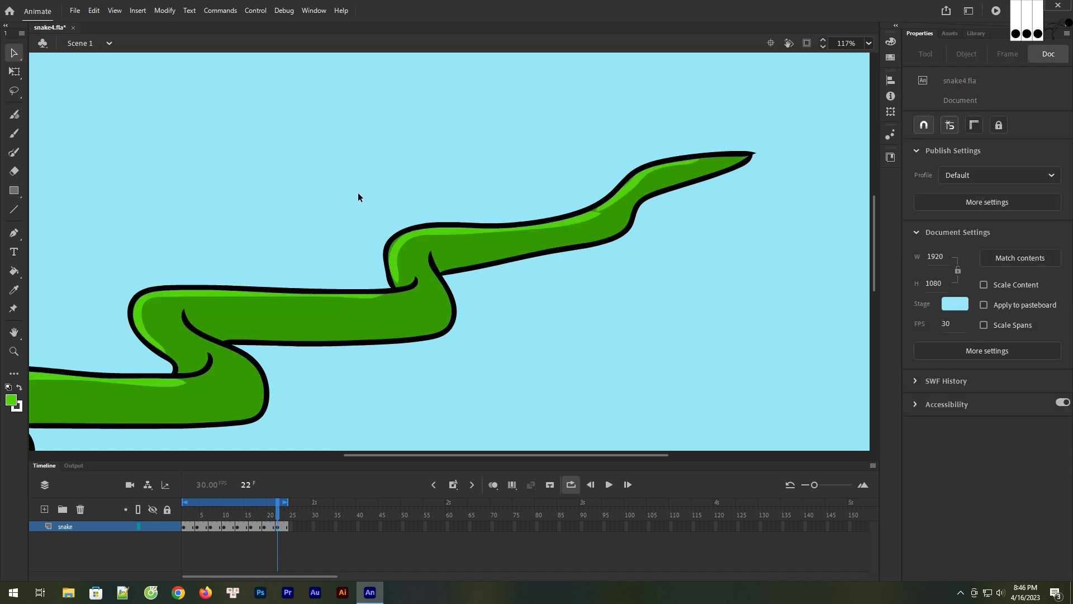
Review the coloured snake animation on the whole stage, stepping through it frame by frame from frame 1 and playing it back
key(ctrl+minus)
key(ctrl+minus)
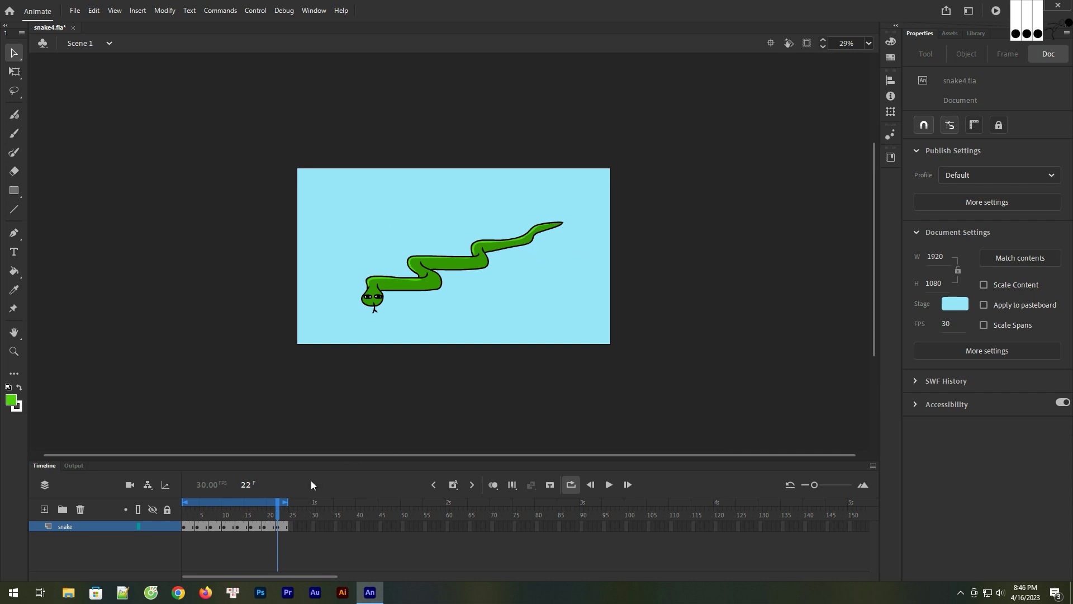
drag(278, 507, 183, 509)
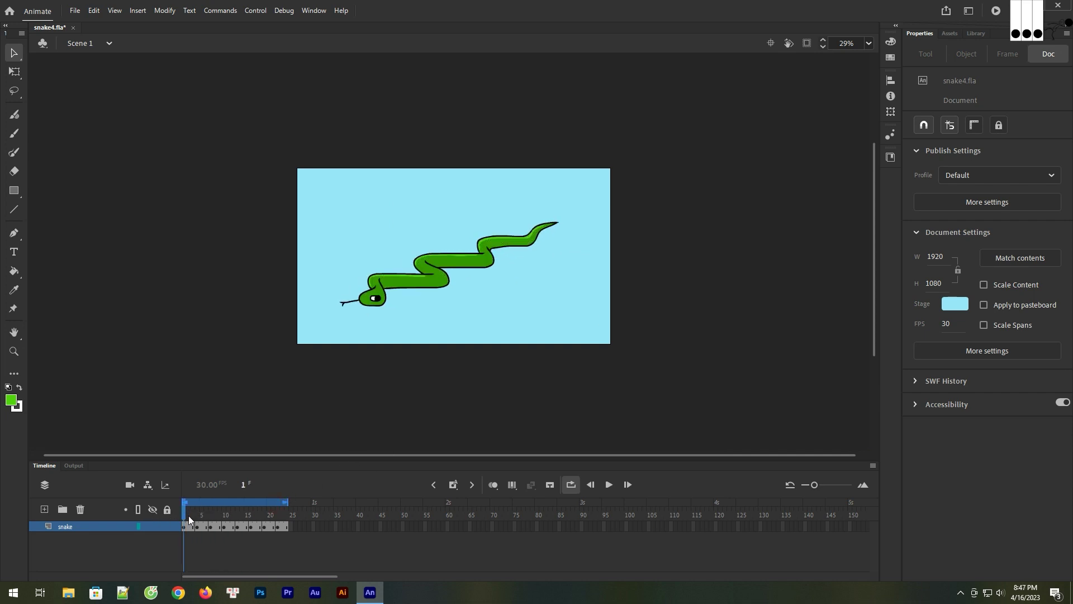
key(period)
key(period)
key(period)
key(period)
key(period)
key(period)
key(period)
key(period)
key(period)
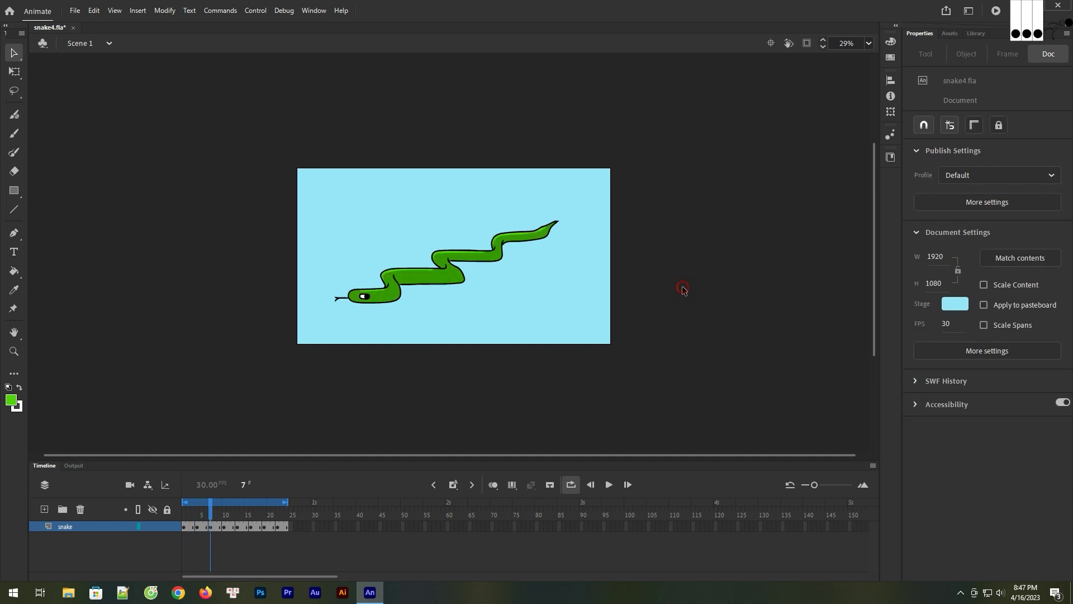
key(period)
key(period)
key(period)
key(period)
key(period)
key(period)
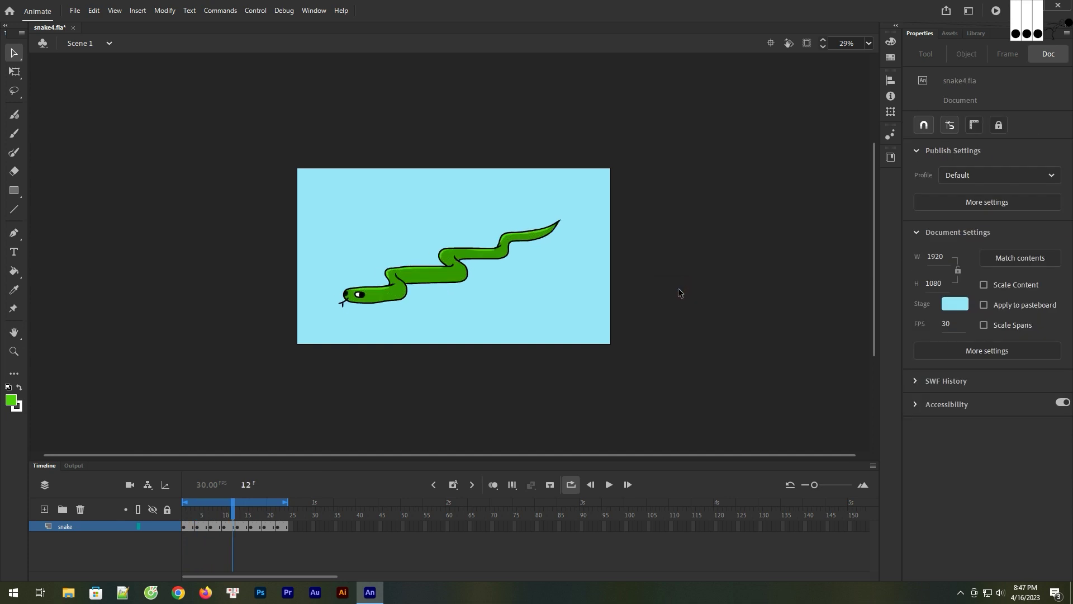
key(period)
key(period)
key(period)
key(period)
key(period)
key(period)
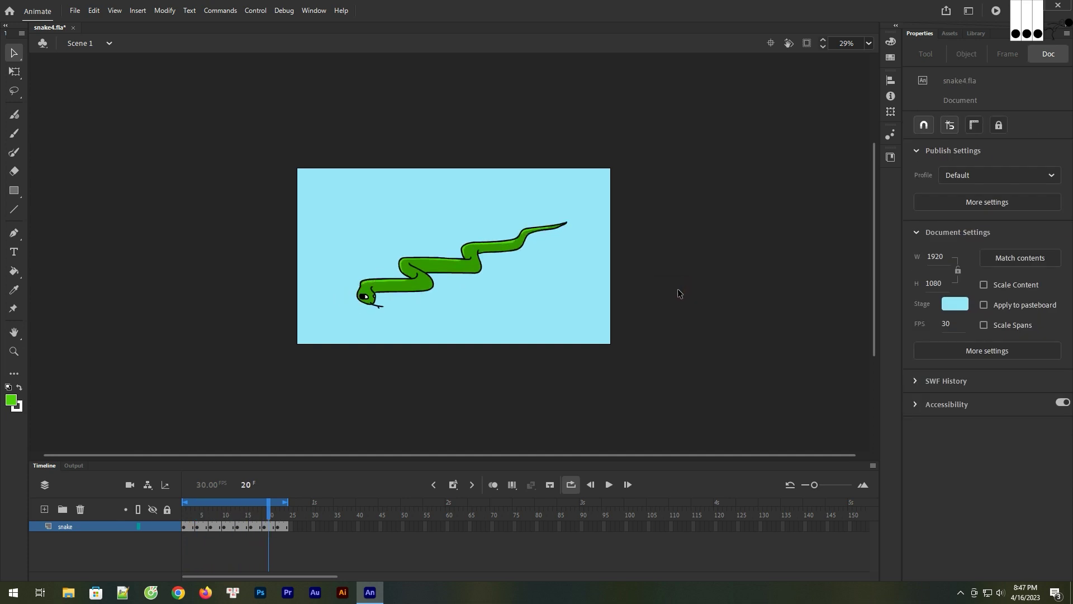
click(608, 484)
click(610, 485)
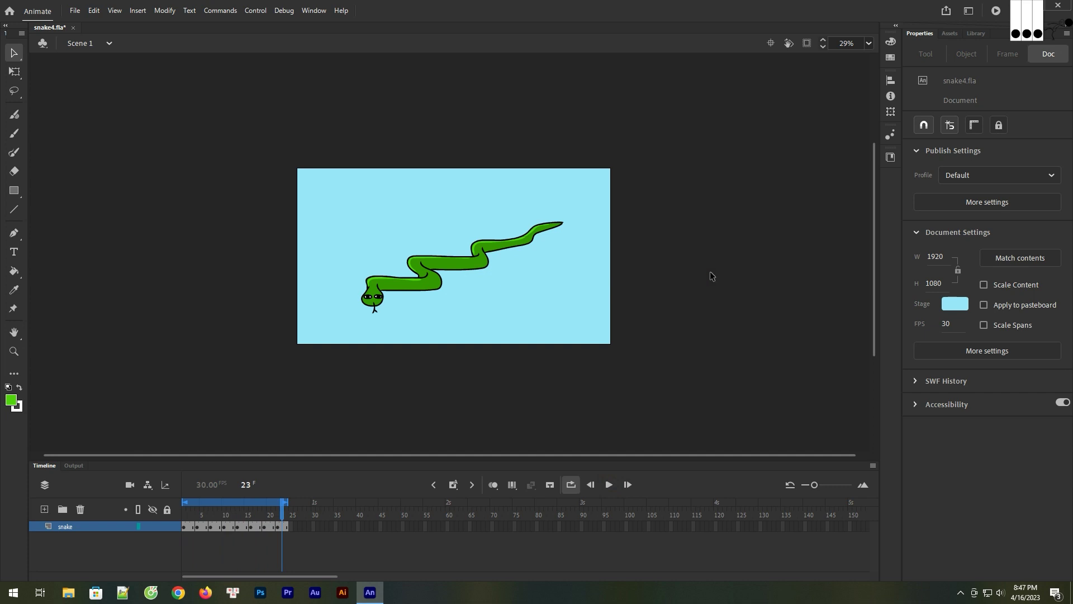
Save the file and convert the snake layer to a Graphic symbol named snake
key(ctrl+s)
right_click(88, 529)
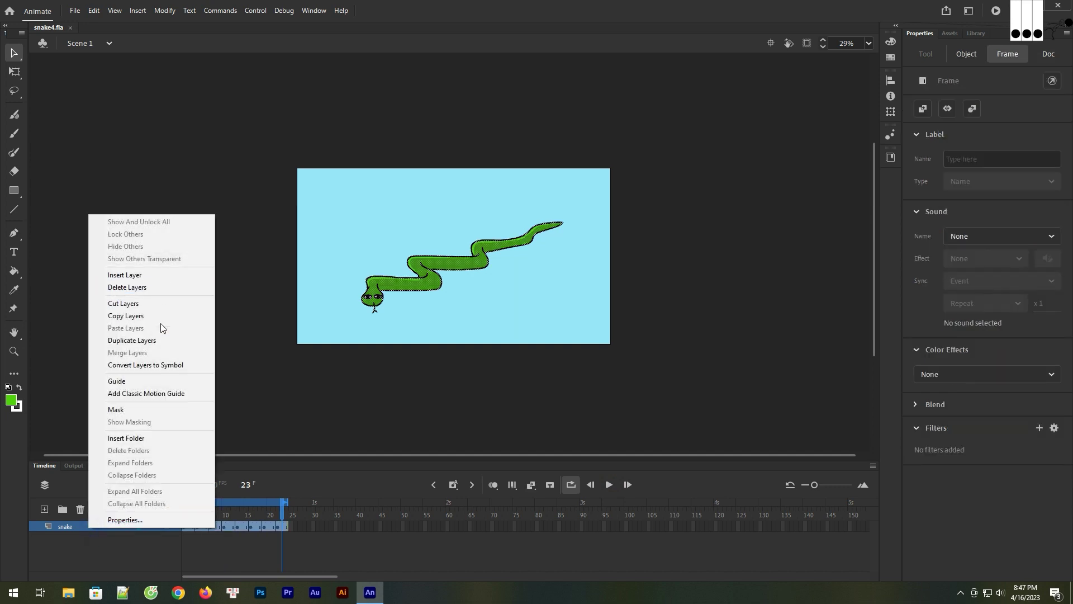
click(160, 365)
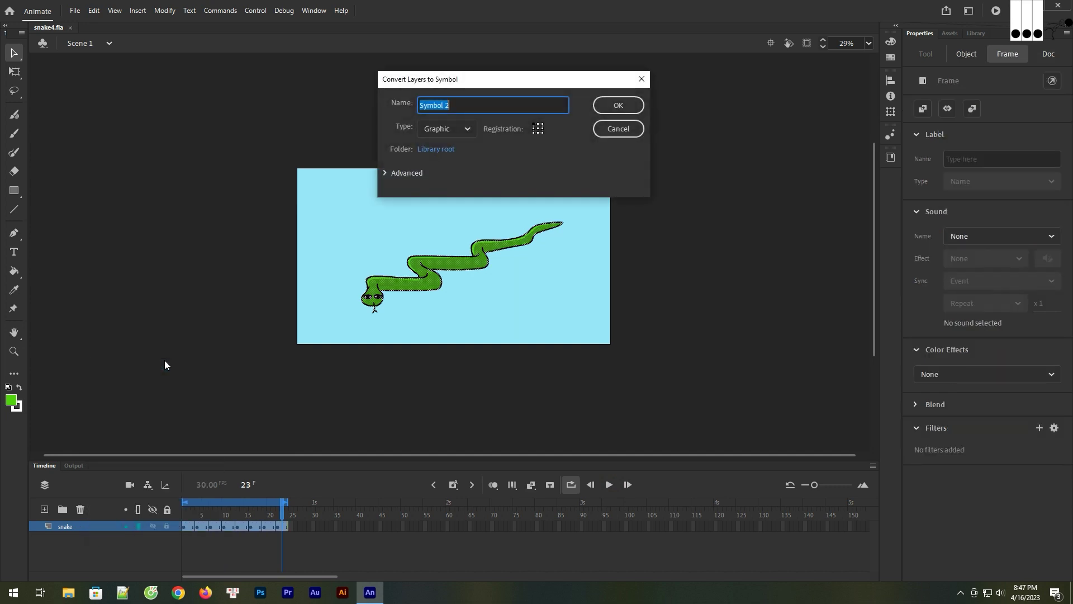
text(snake)
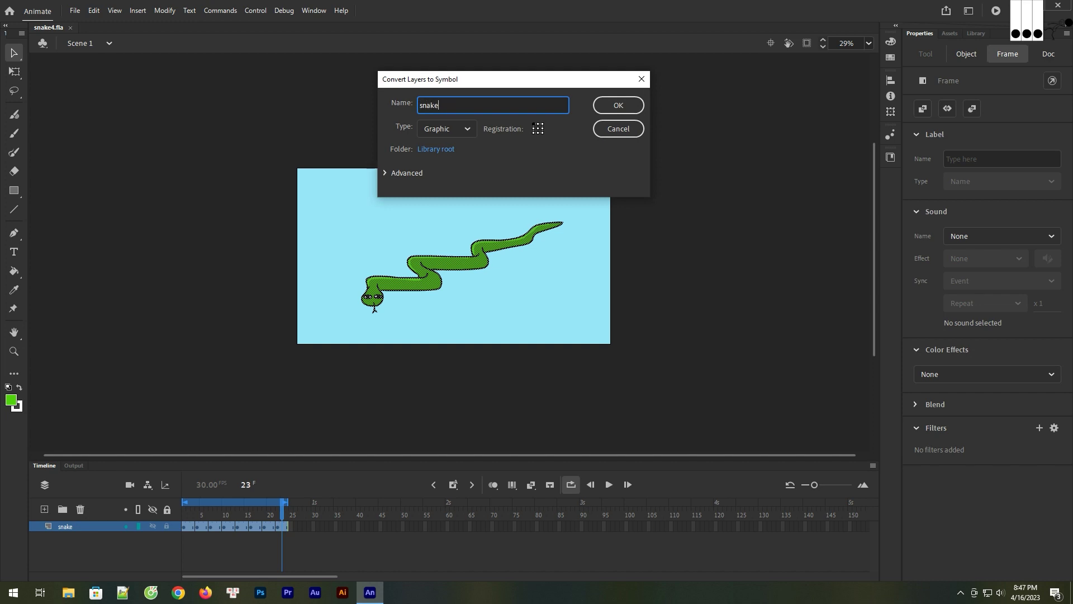
click(618, 105)
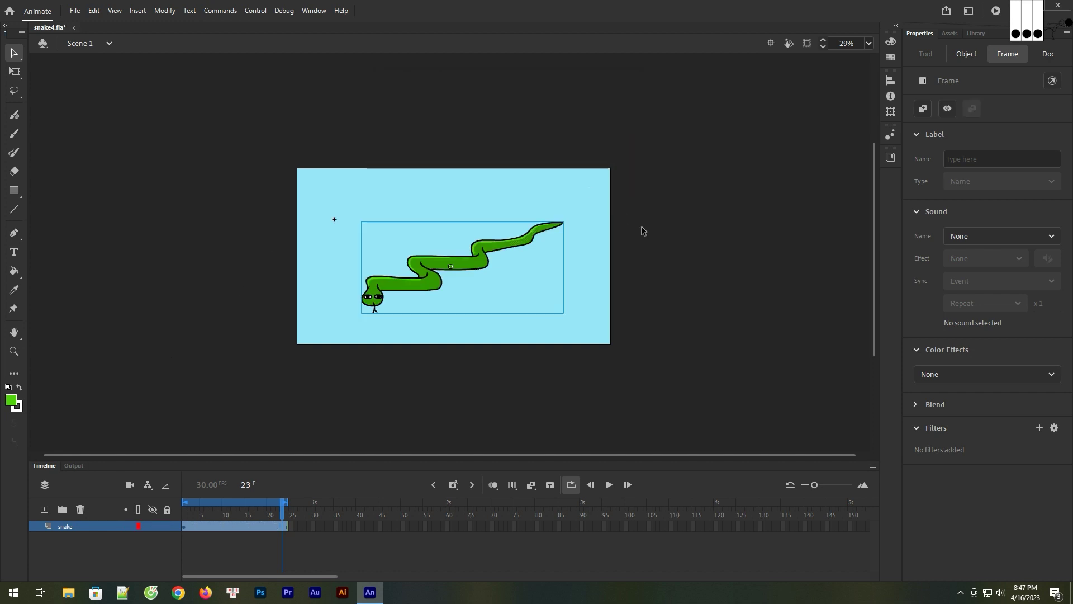
Scale the snake symbol in frame 1 down to about 890 by 344 px and move it toward the lower right of the stage
click(185, 526)
click(304, 371)
key(ctrl+a)
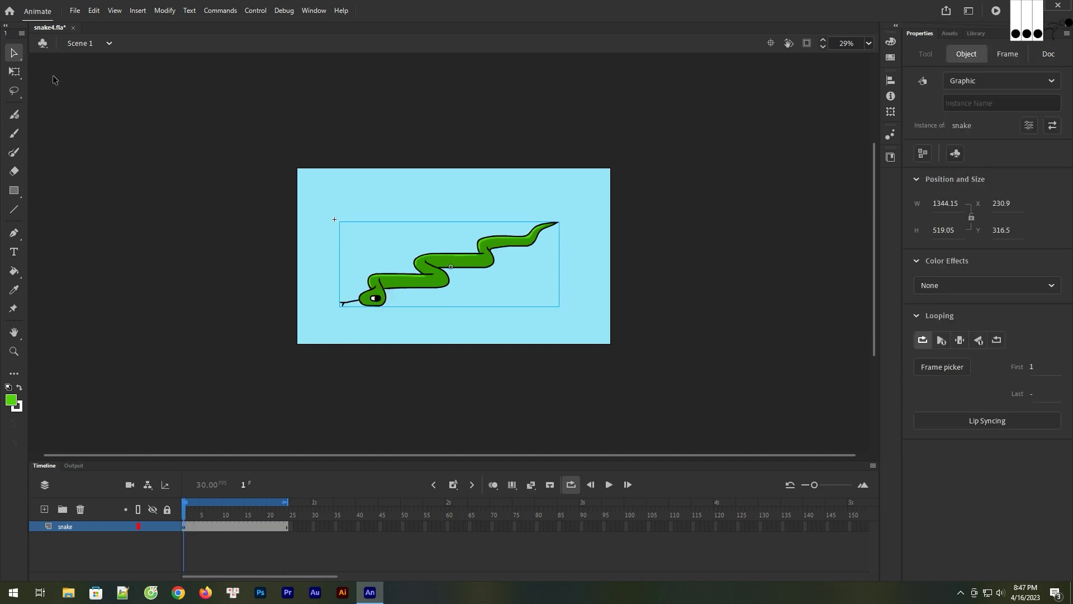
click(15, 71)
drag(340, 222, 358, 233)
click(686, 293)
drag(442, 276, 471, 289)
click(642, 271)
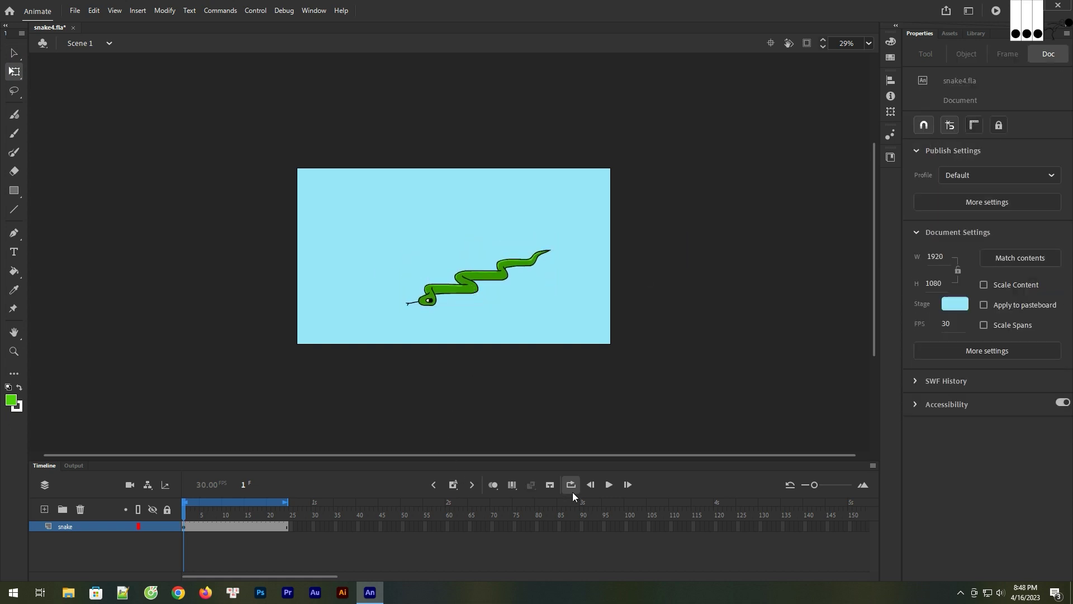
Play back the scaled snake symbol's animation and return to frame 1
click(606, 485)
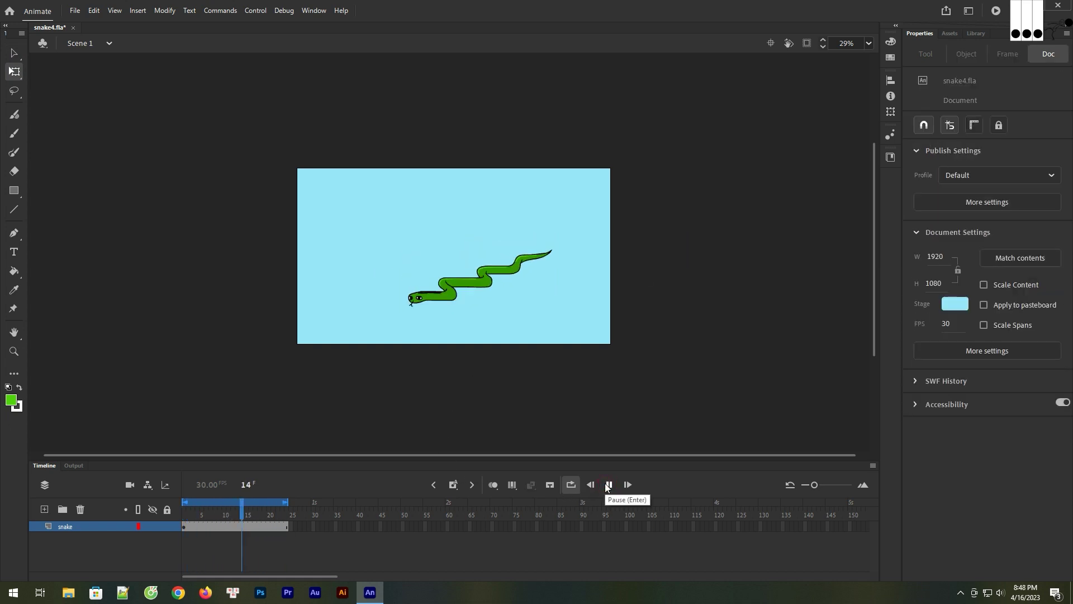
click(609, 484)
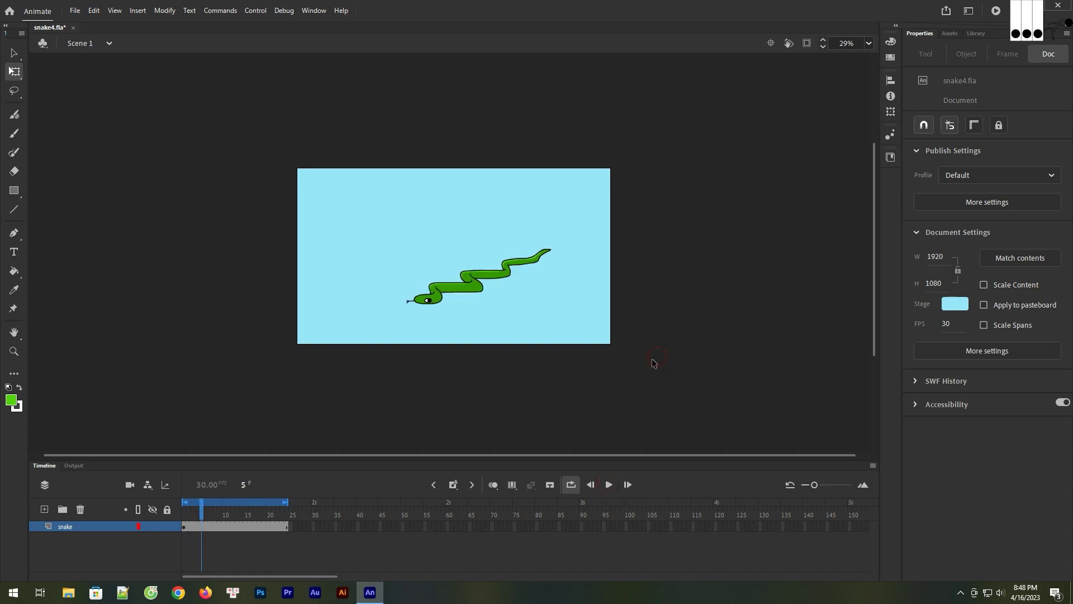
drag(199, 517, 184, 515)
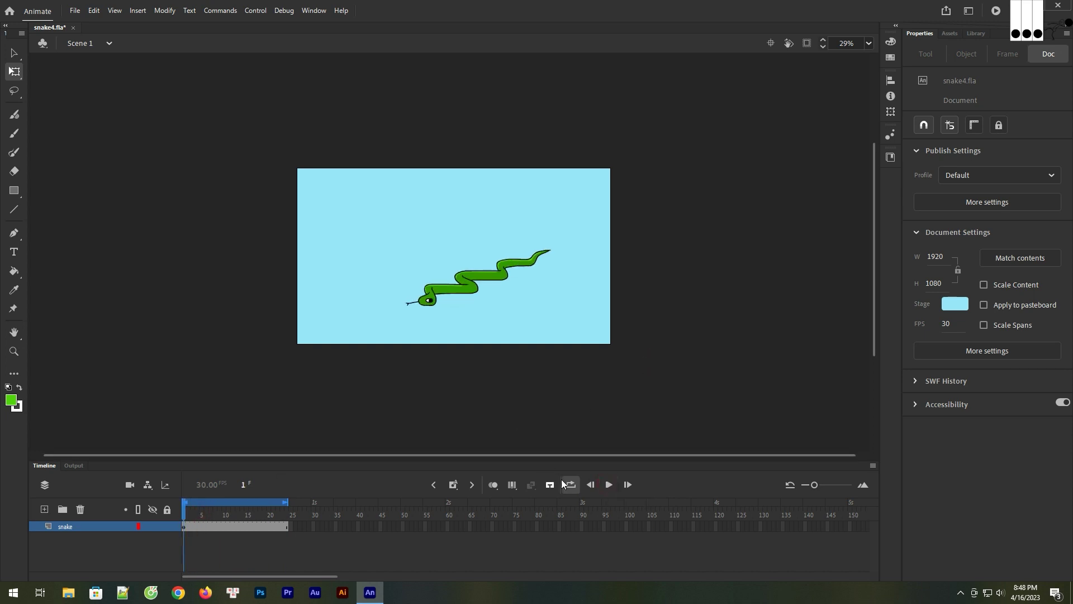
Duplicate the snake layer and move the copy below the original
key(v)
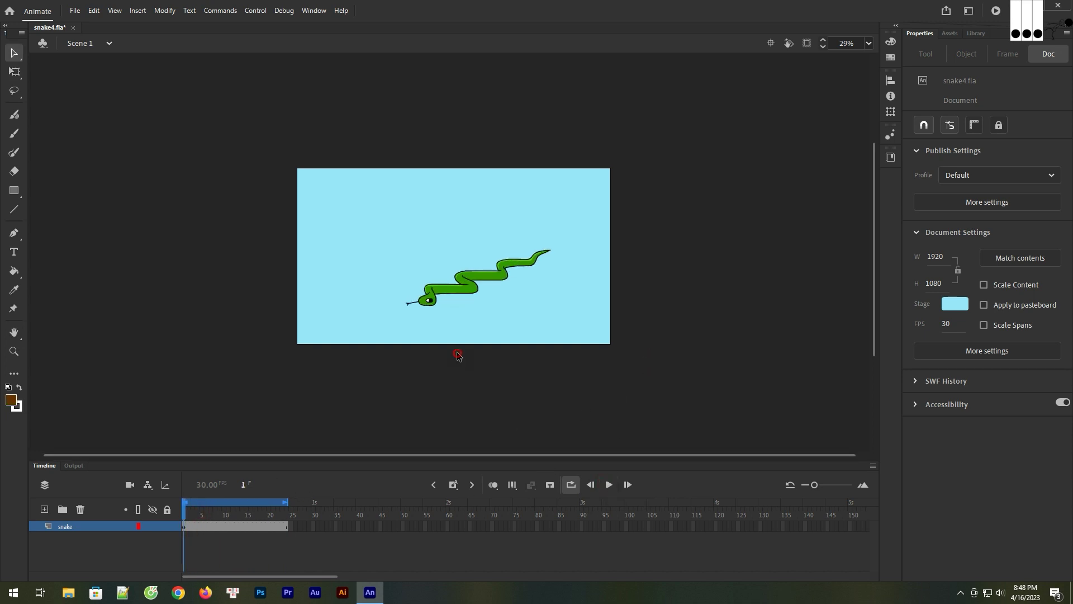
right_click(78, 528)
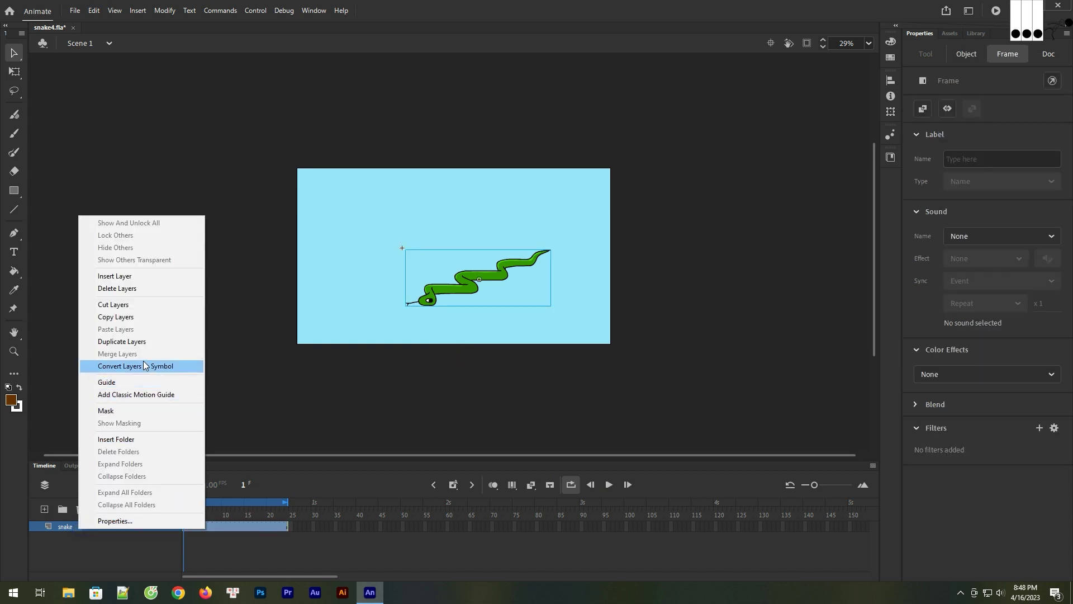
click(134, 341)
drag(102, 526, 100, 540)
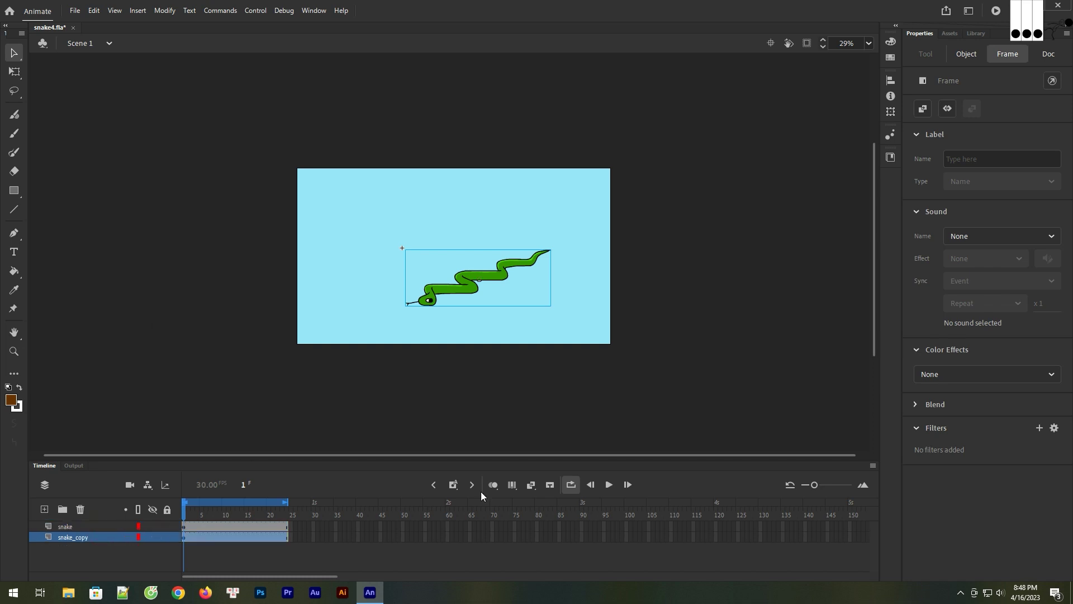
Add a Drop Shadow filter to the snake_copy layer's frame
click(967, 54)
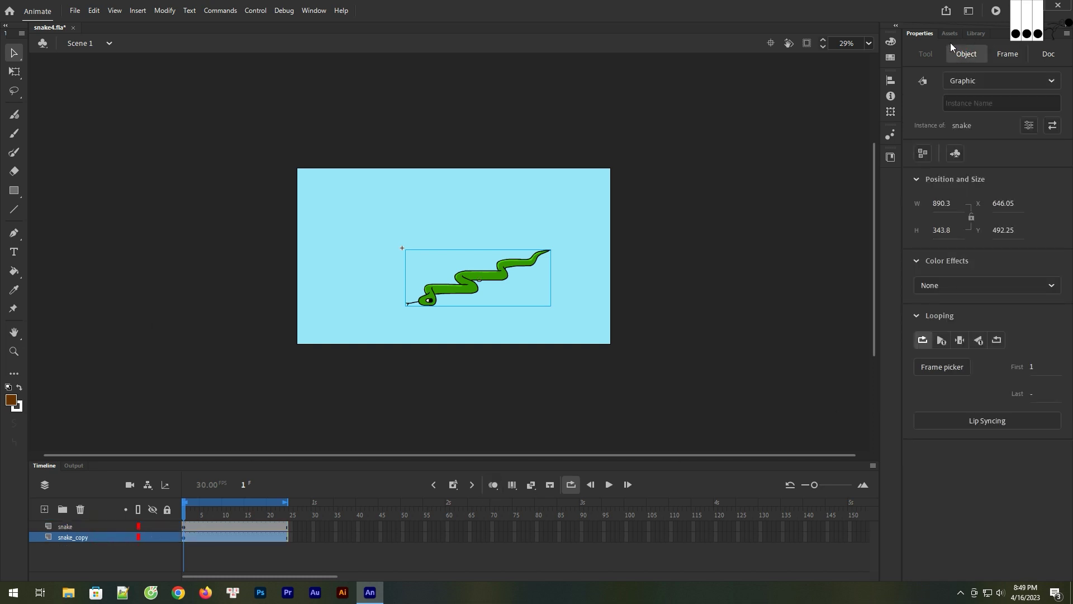
click(1009, 54)
click(1039, 428)
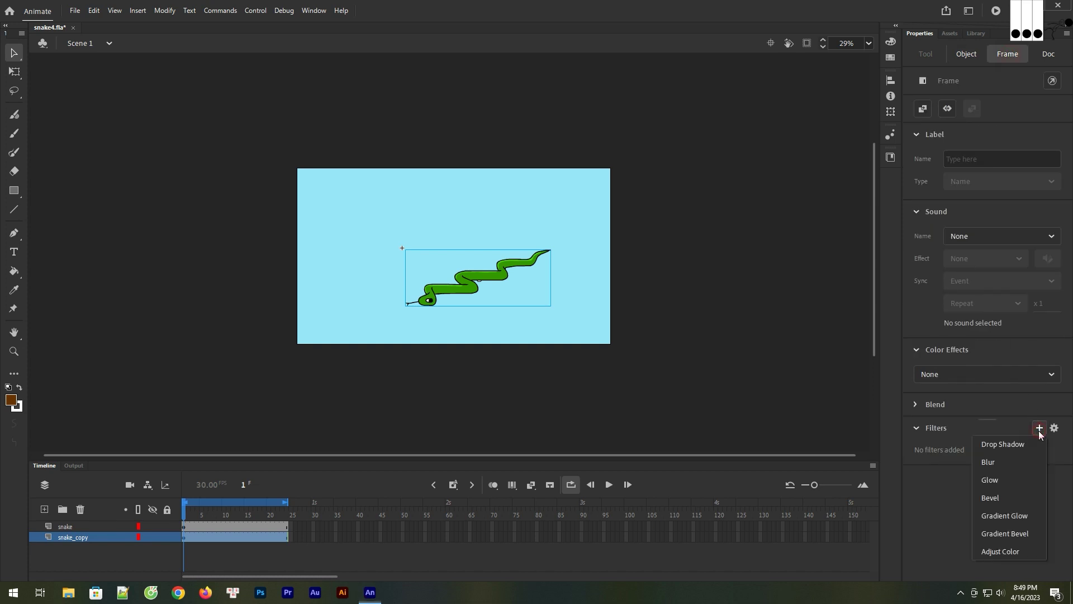
click(1003, 444)
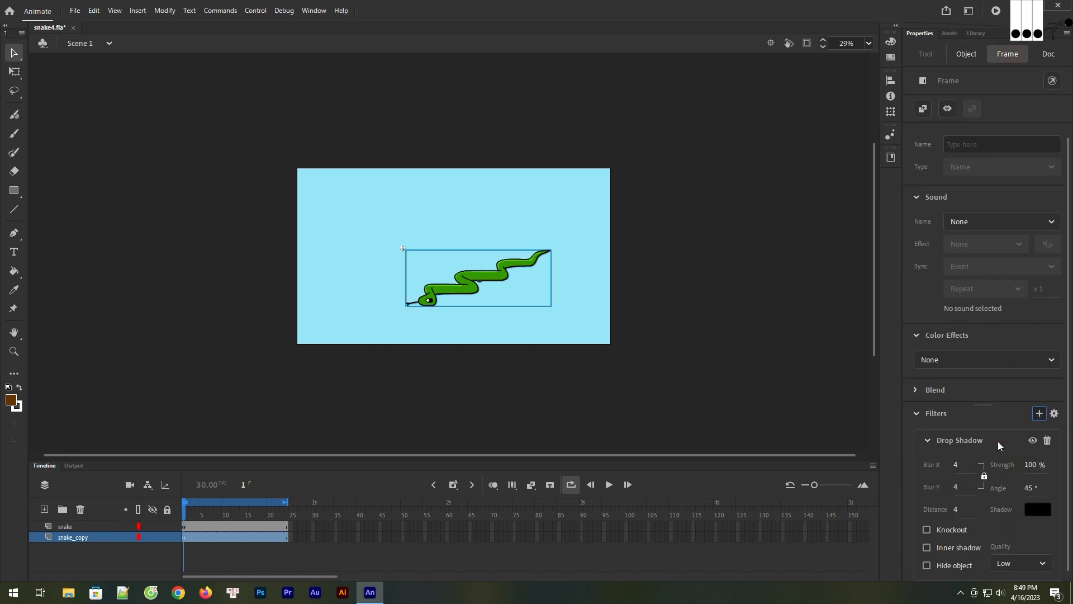
Set the drop shadow's distance to 12
click(957, 511)
key(Up)
key(Up)
key(Up)
key(Up)
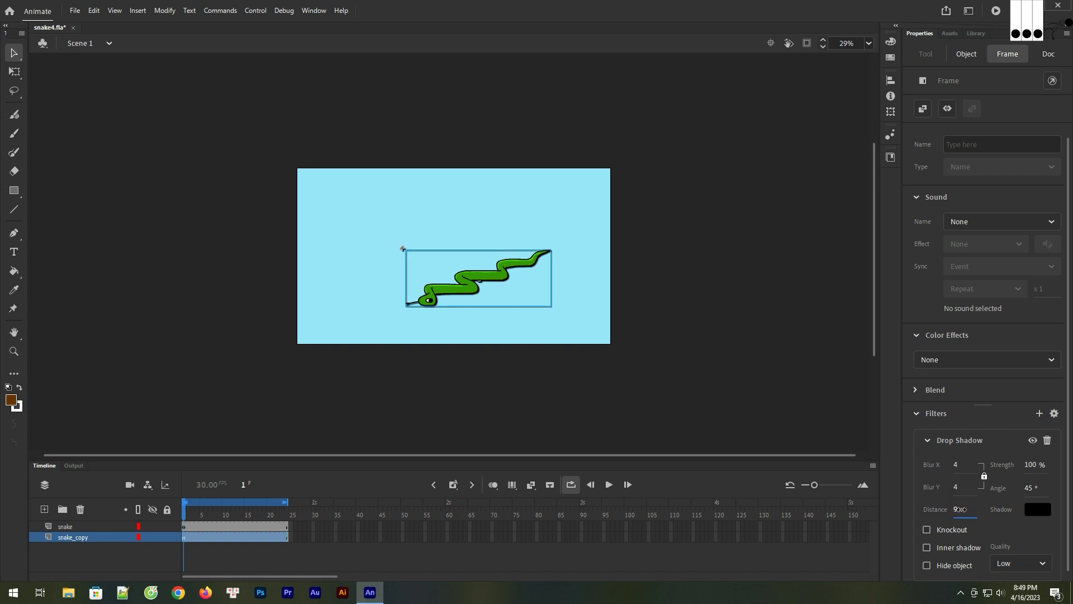
key(Up)
key(Up)
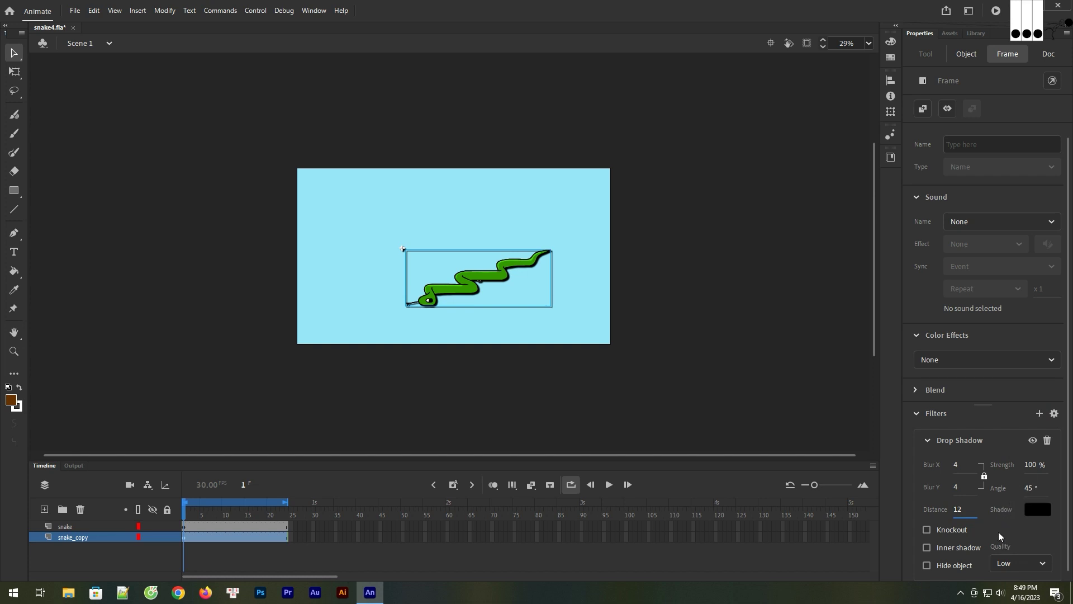
Hide the object in the snake_copy layer's drop shadow and play back the animation to check the shadow
scroll(985, 503, down, 1)
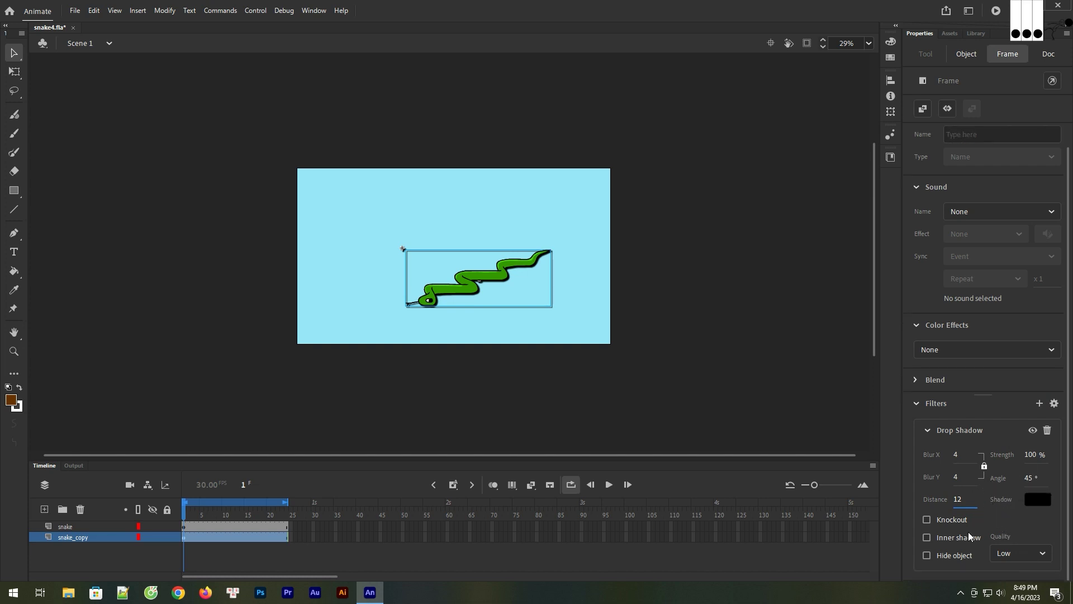
click(936, 557)
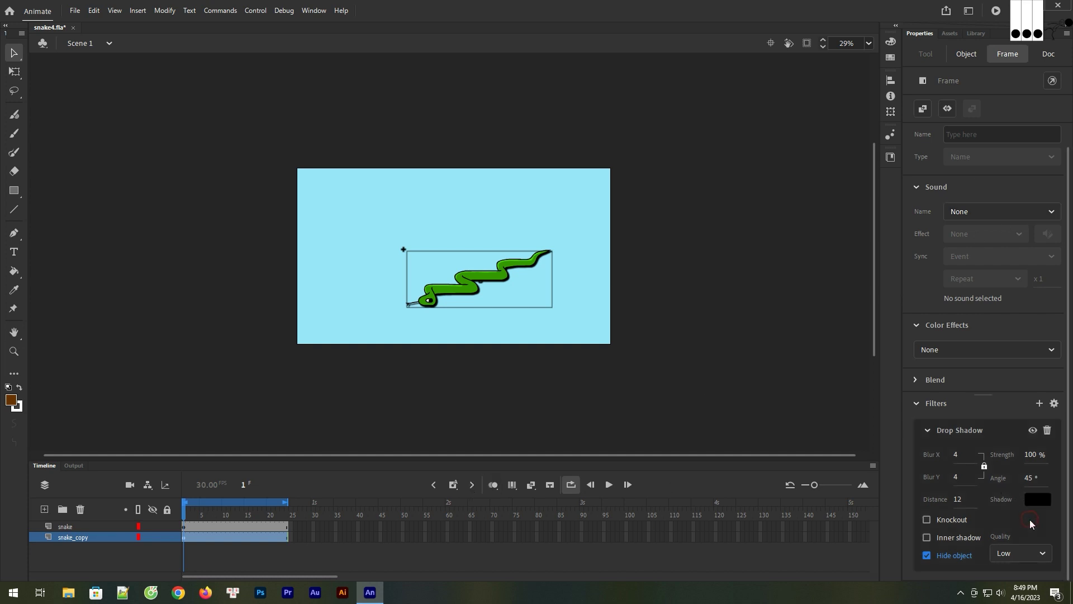
click(695, 311)
click(609, 485)
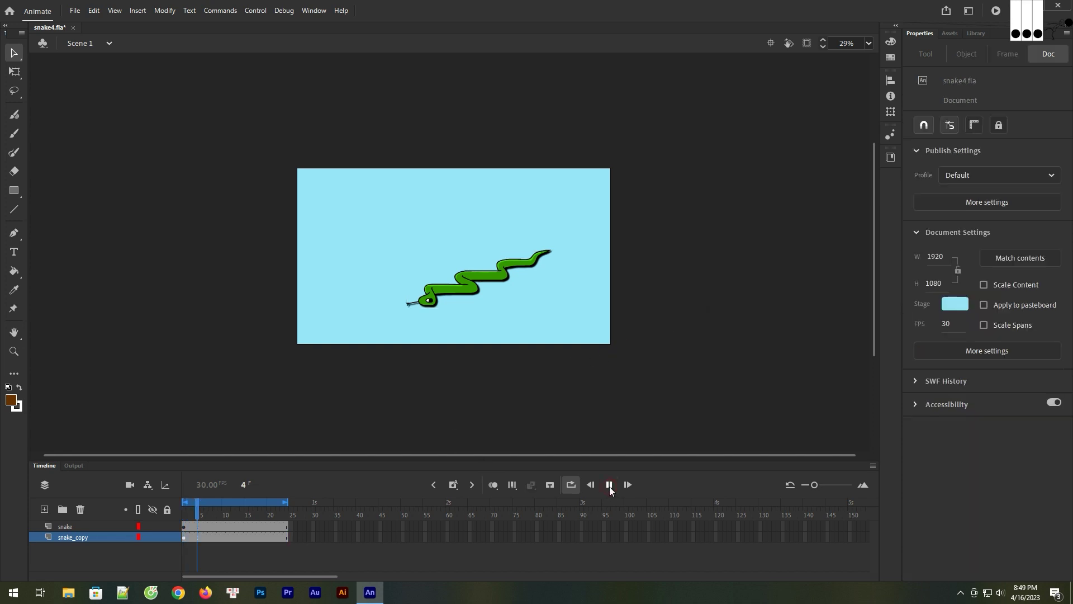
click(609, 485)
Set the snake_copy layer's drop shadow distance to 14 and convert the layer to a symbol
click(183, 537)
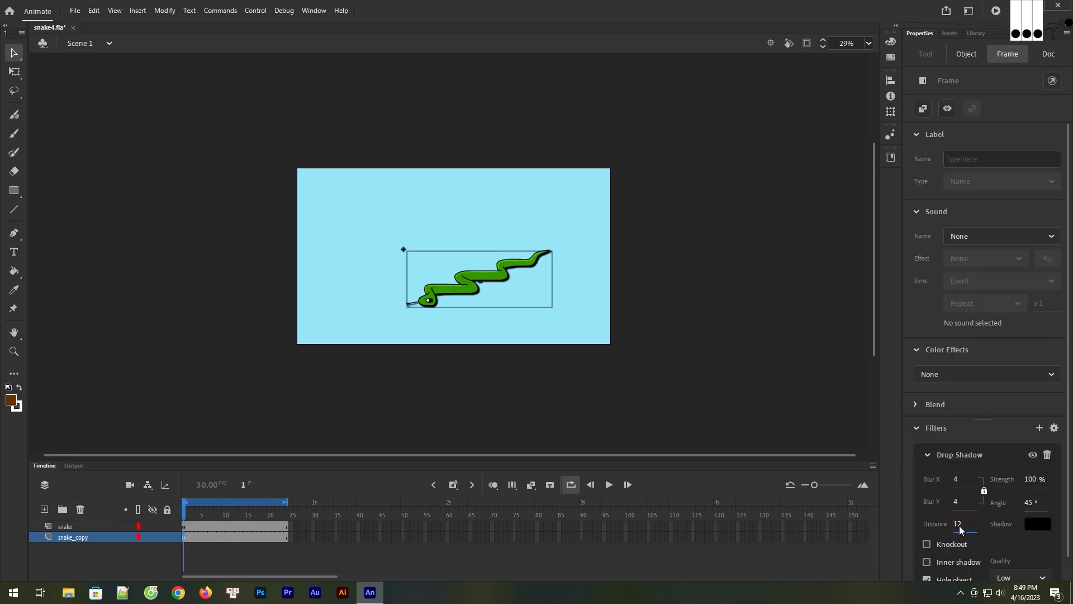
drag(960, 524, 962, 525)
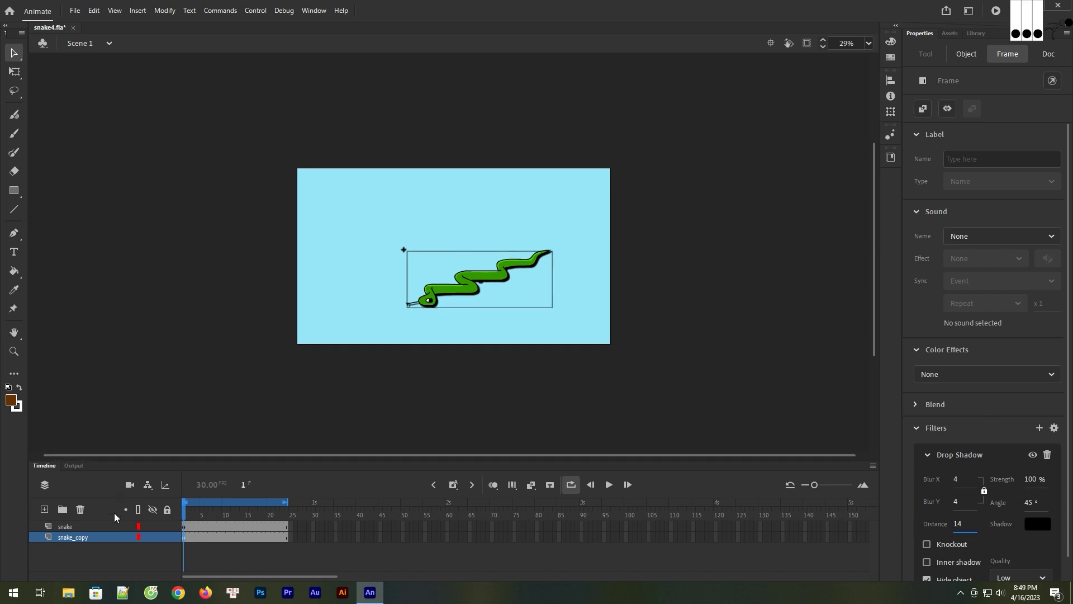
right_click(94, 540)
click(145, 374)
click(618, 105)
Try to apply an Alpha color effect of 47% to the shadow symbol's frames
click(978, 374)
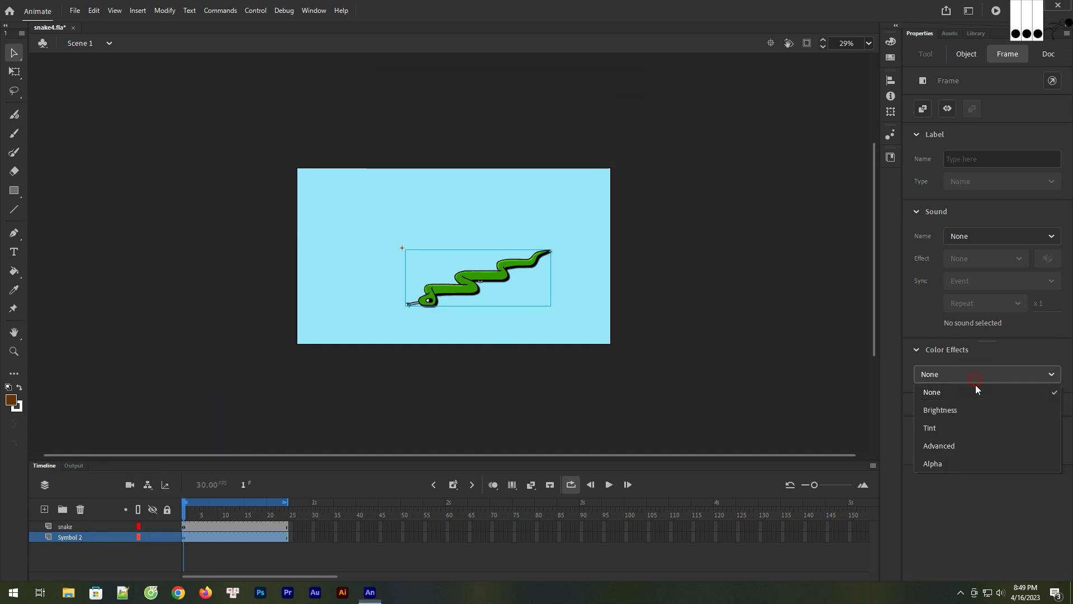
click(951, 464)
click(948, 407)
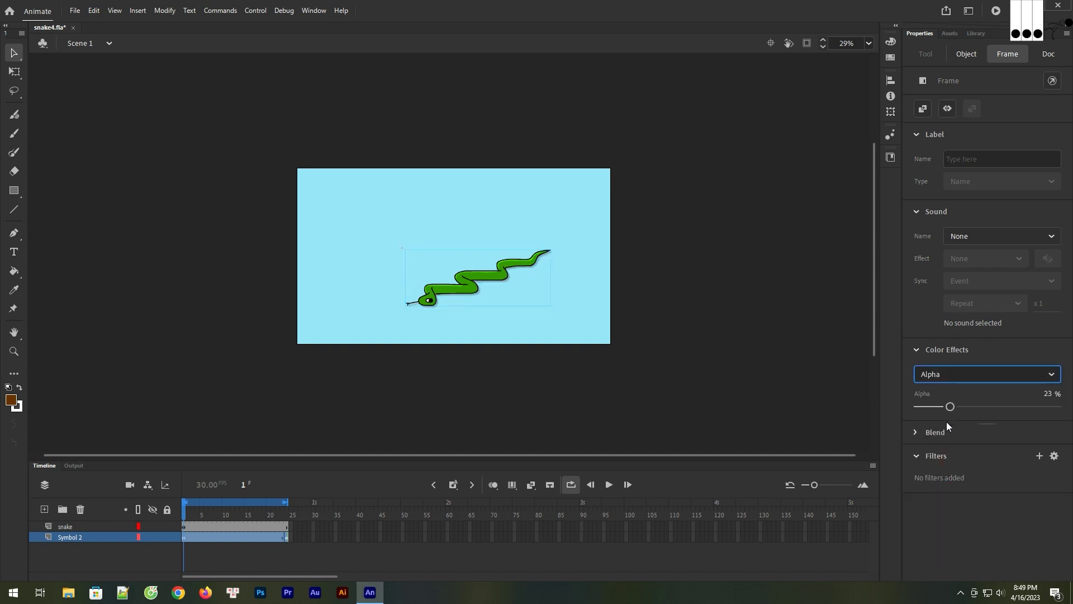
drag(954, 402, 984, 408)
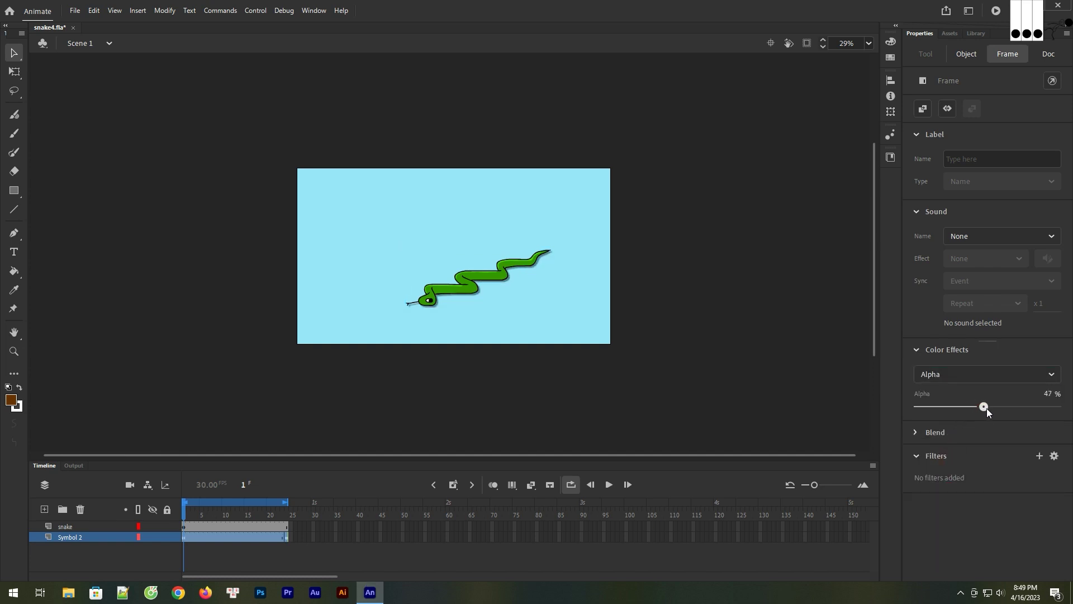
click(658, 264)
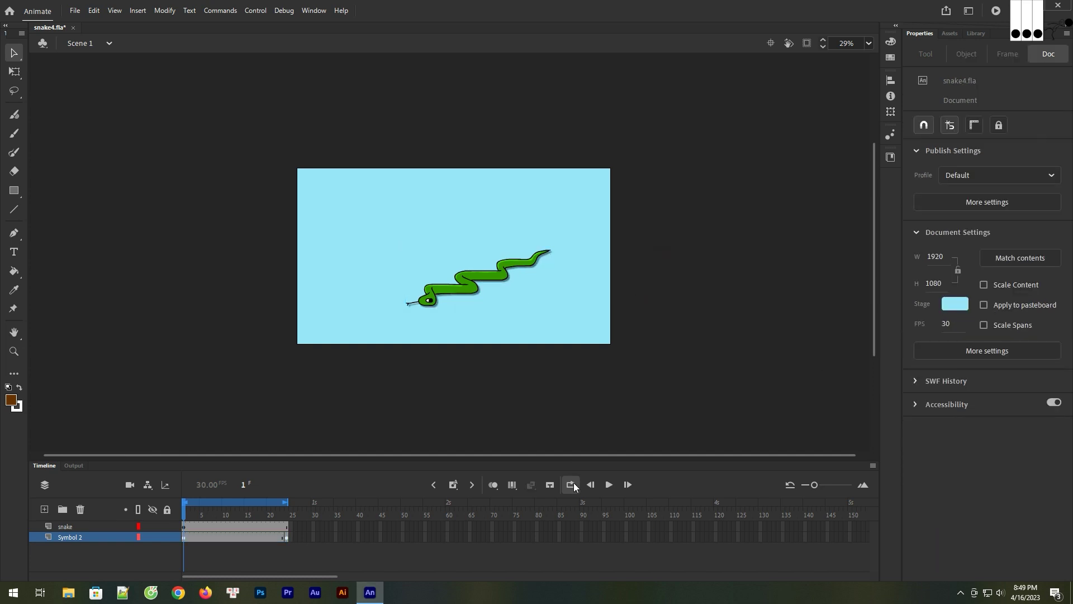
click(294, 538)
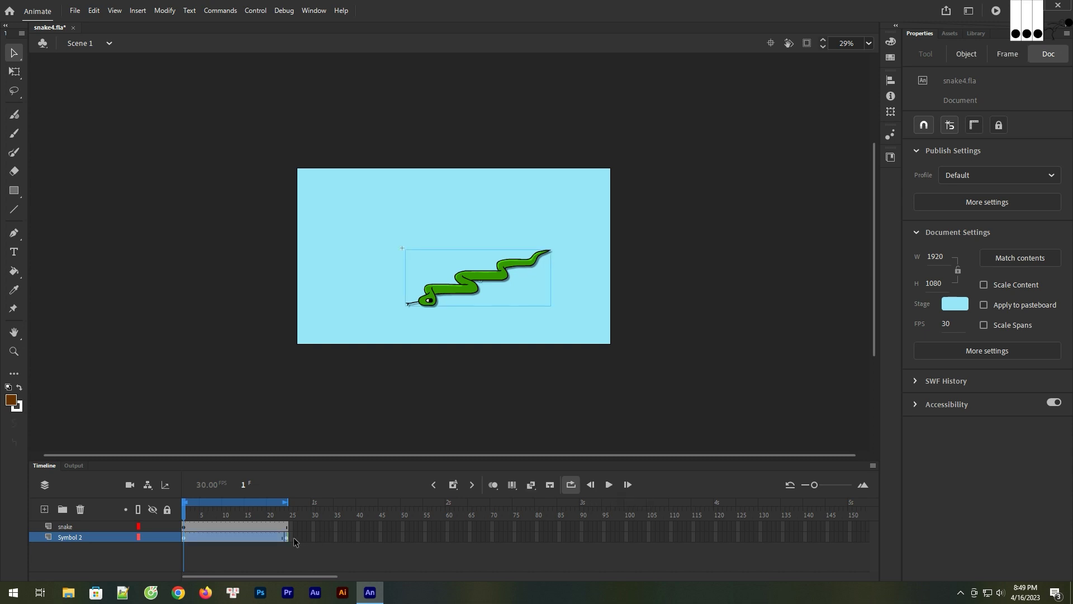
Apply an Alpha color effect of 48% to the shadow layer from frame 1
click(186, 540)
click(975, 374)
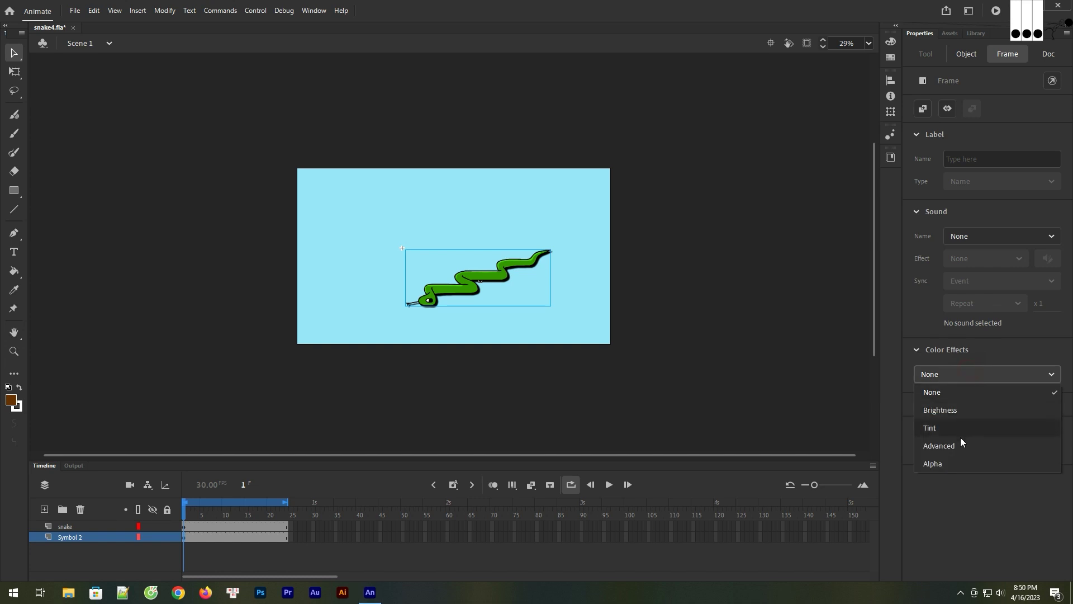
click(953, 464)
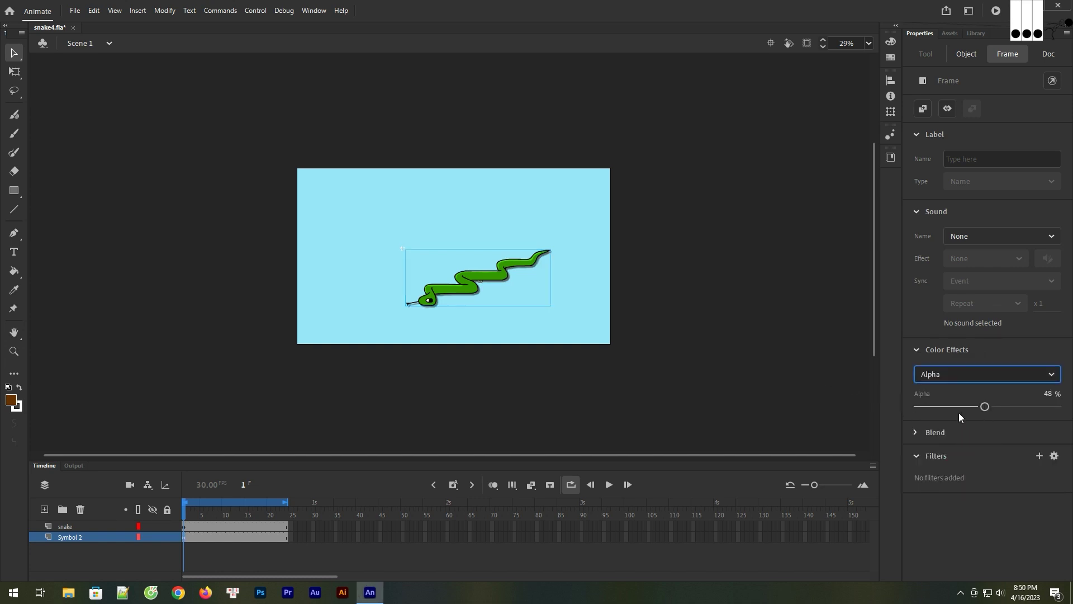
click(720, 323)
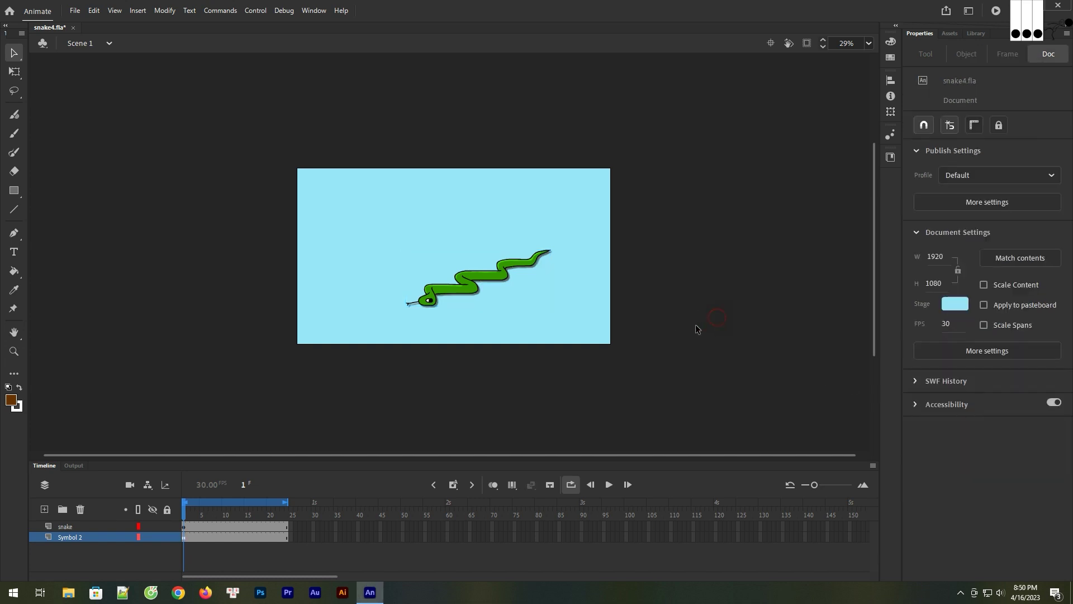
Play back the snake with its translucent shadow and scrub the timeline to frame 13
click(609, 484)
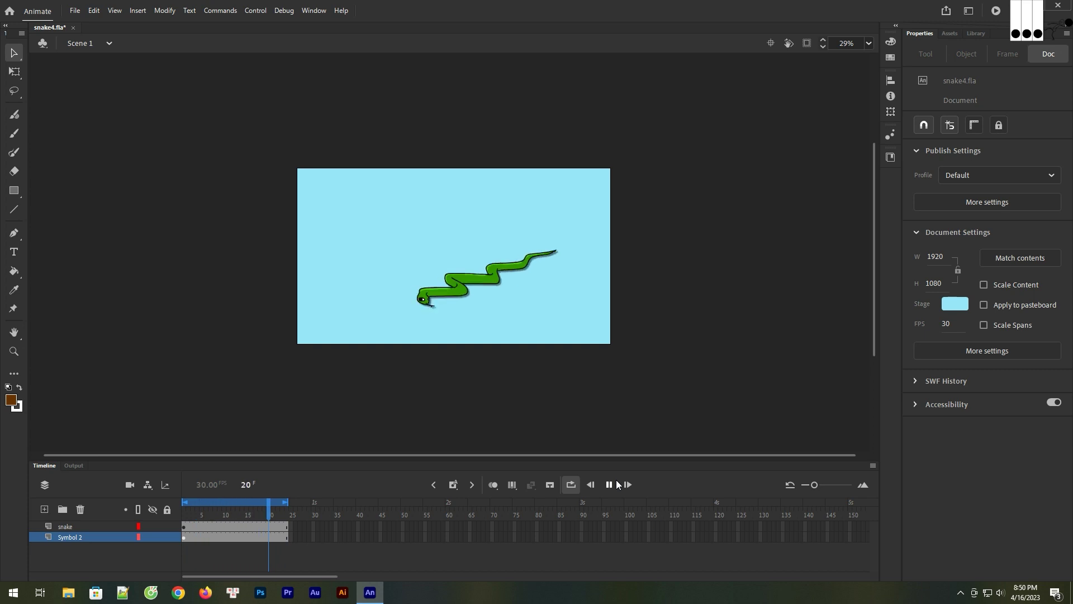
click(609, 484)
drag(279, 512, 240, 514)
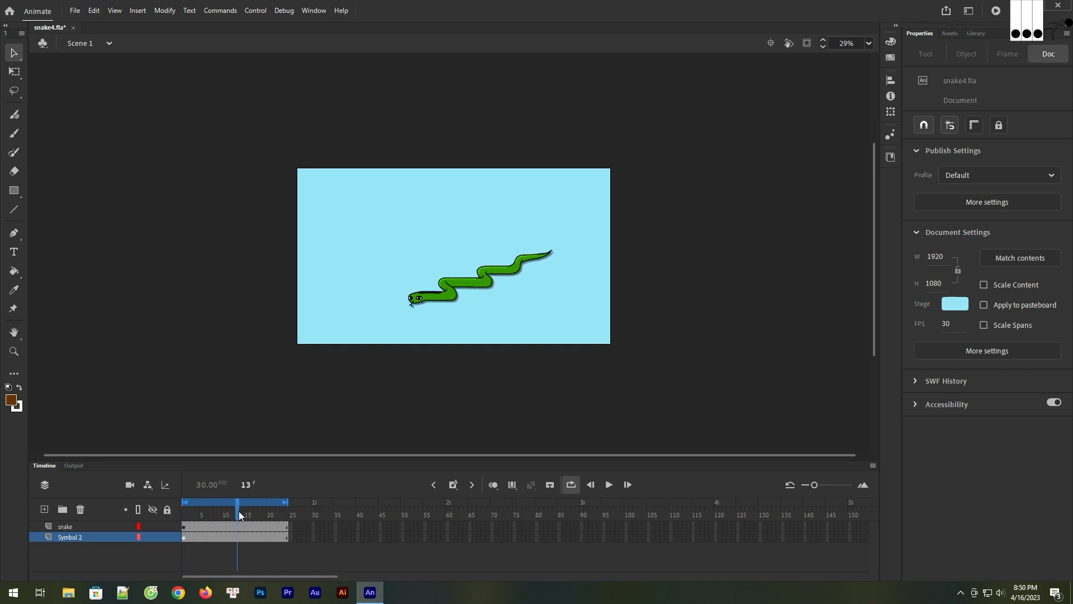
drag(239, 510, 238, 512)
Open the snake symbol for editing at frame 13 and inspect the outline and body shapes around the black patch behind the head
double_click(437, 292)
click(434, 296)
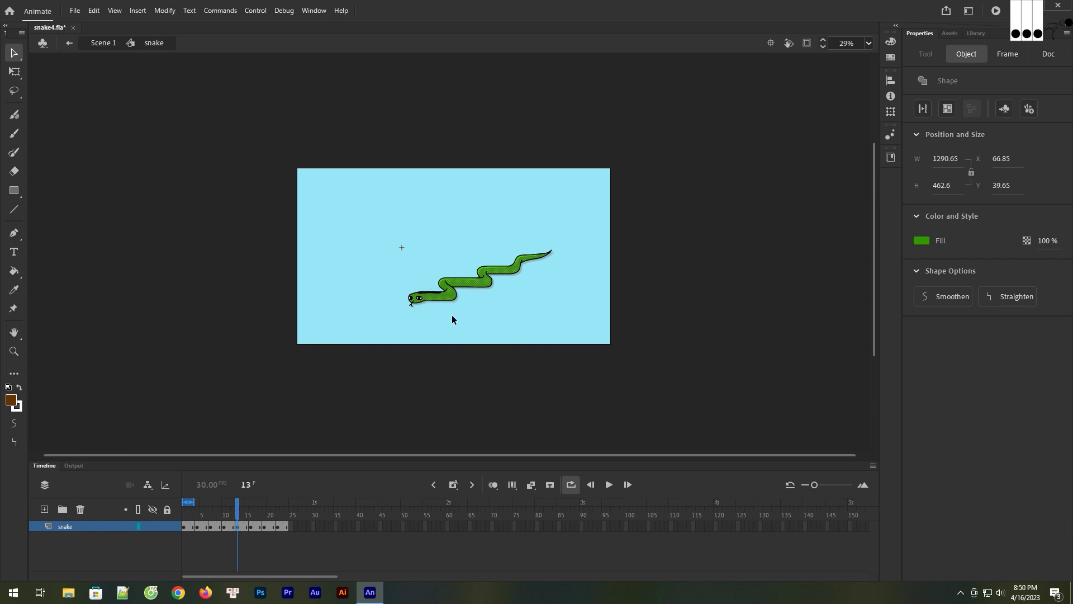
click(453, 333)
key(z)
drag(377, 242, 524, 339)
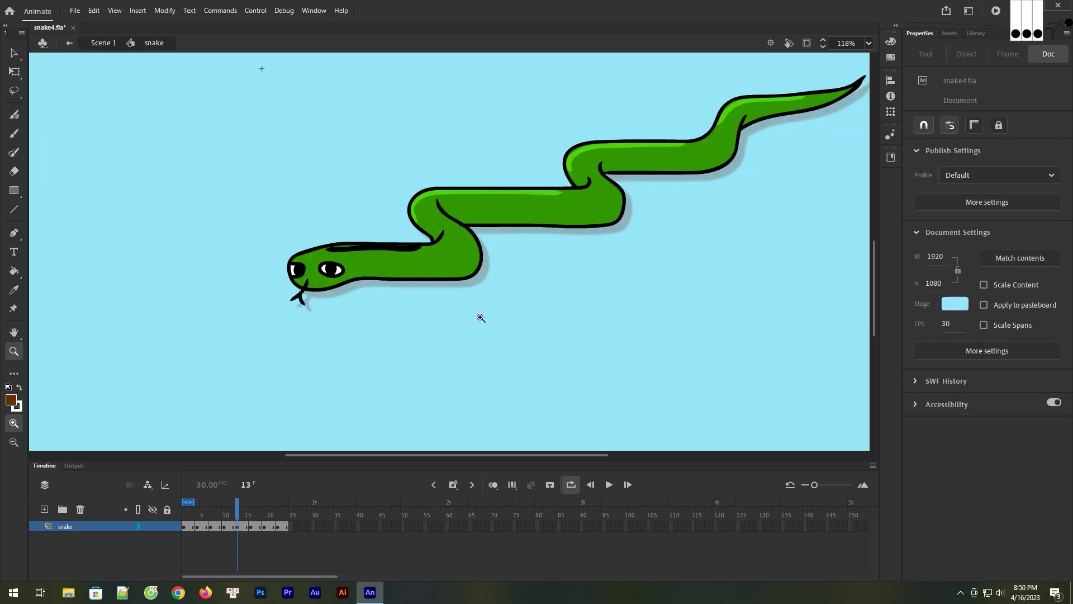
key(v)
click(380, 249)
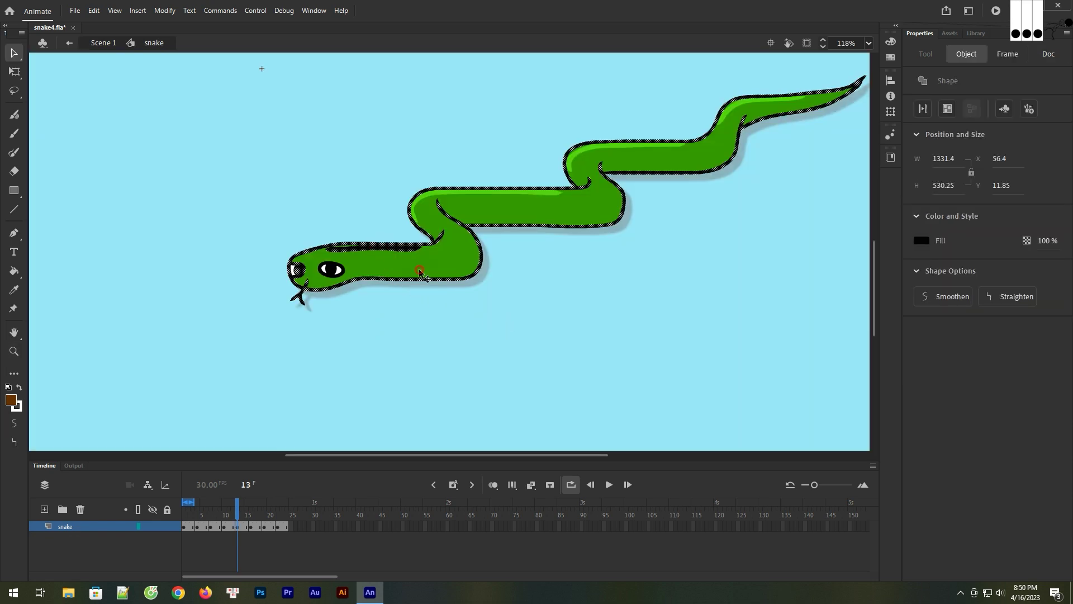
click(380, 248)
double_click(380, 248)
click(392, 259)
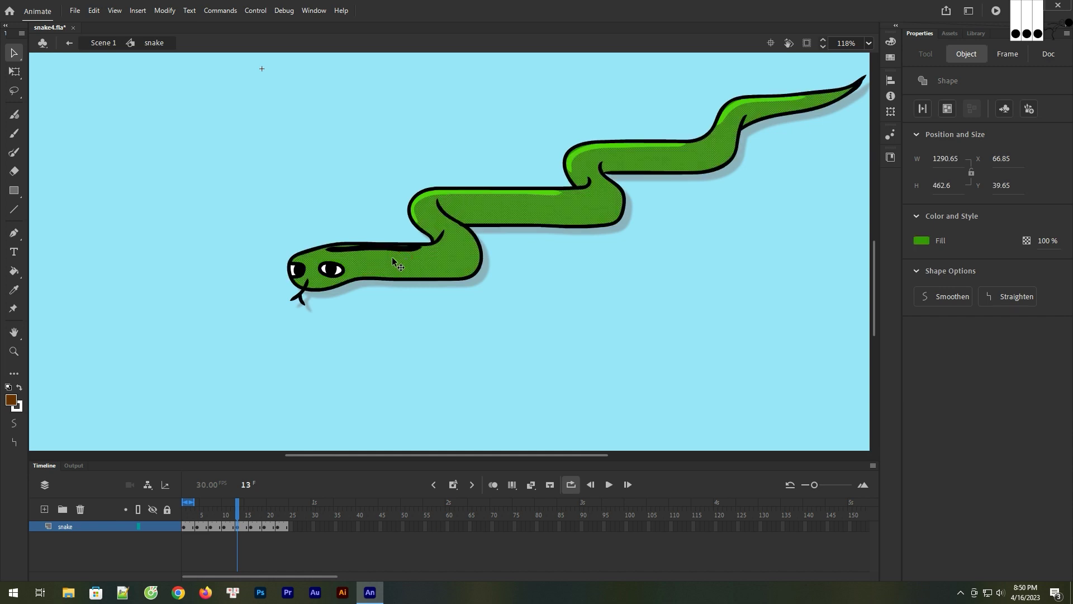
click(186, 260)
Sample the light green highlight colour and repaint the black patch behind the snake's head using the Fluid Brush in Paint Behind mode
click(14, 289)
click(464, 190)
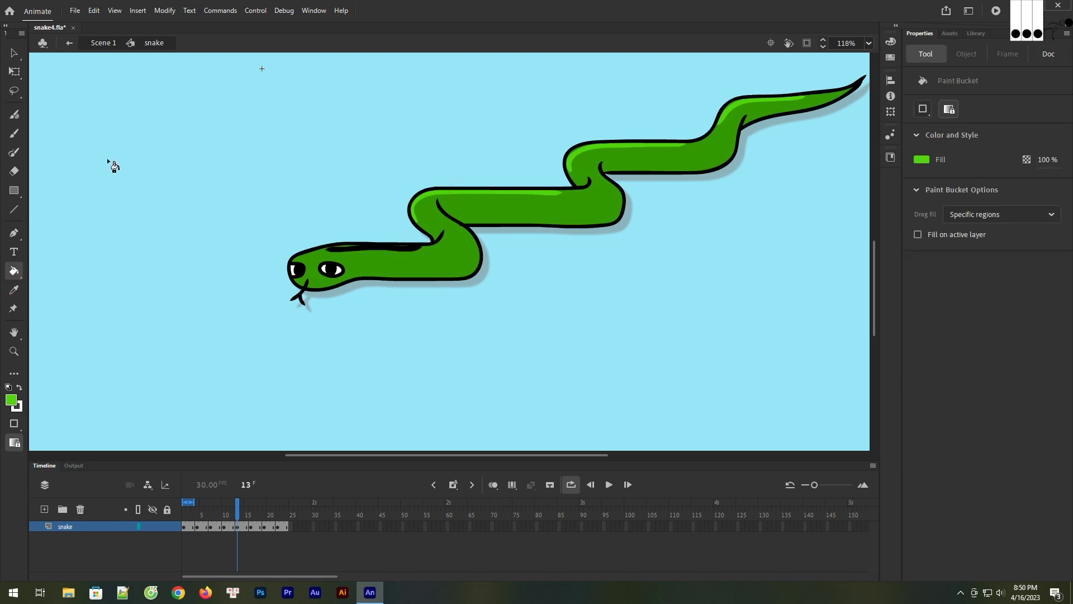
click(14, 114)
drag(340, 249, 449, 246)
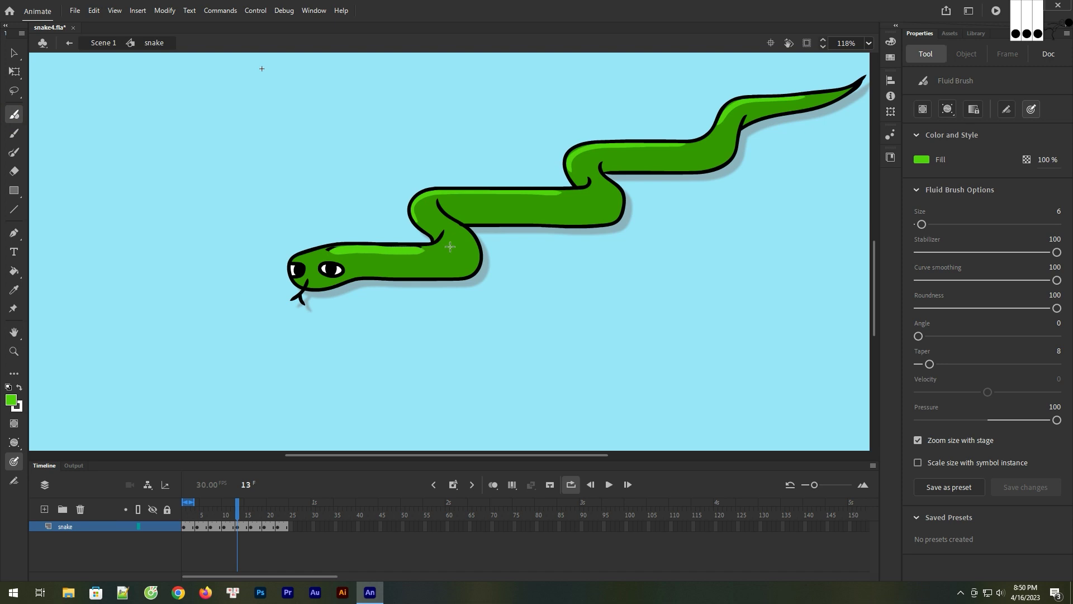
key(ctrl+z)
click(947, 110)
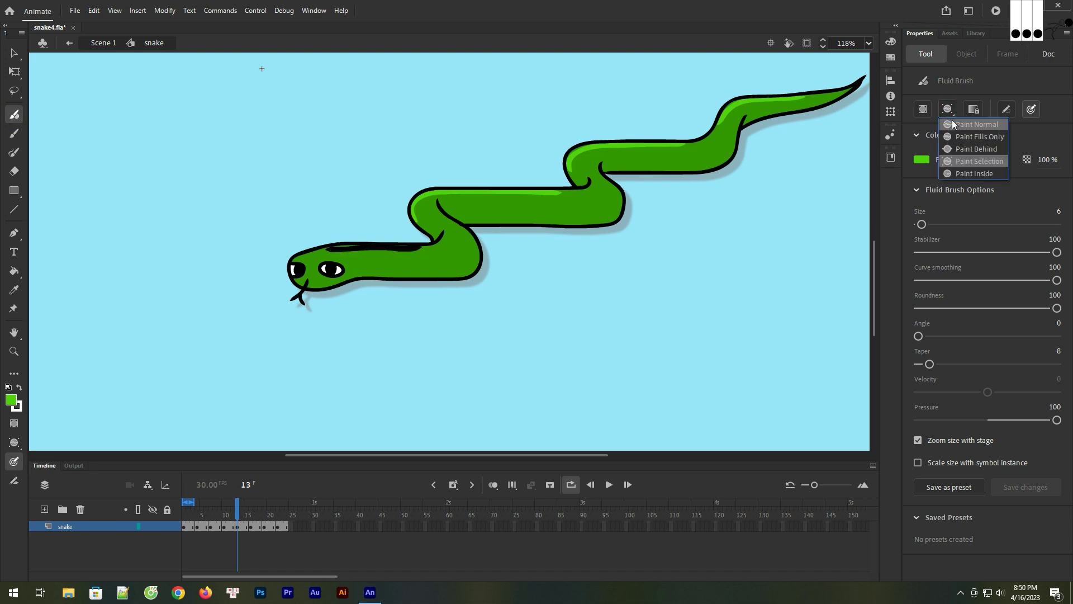
click(976, 149)
drag(323, 252, 417, 247)
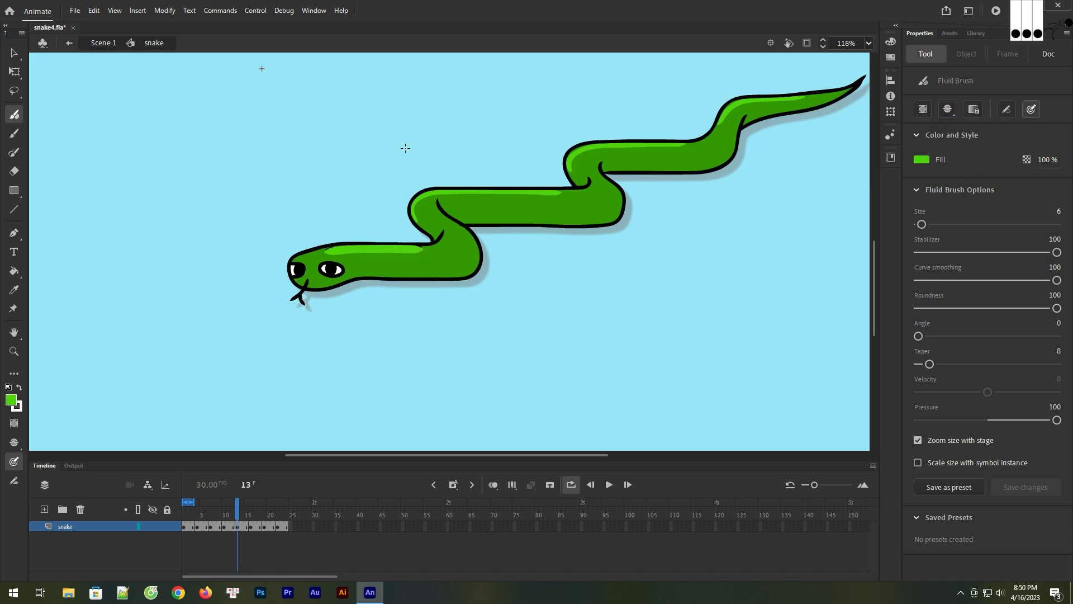
Return to Scene 1 with the whole stage in view and play back the animation with the repaired highlight
click(69, 43)
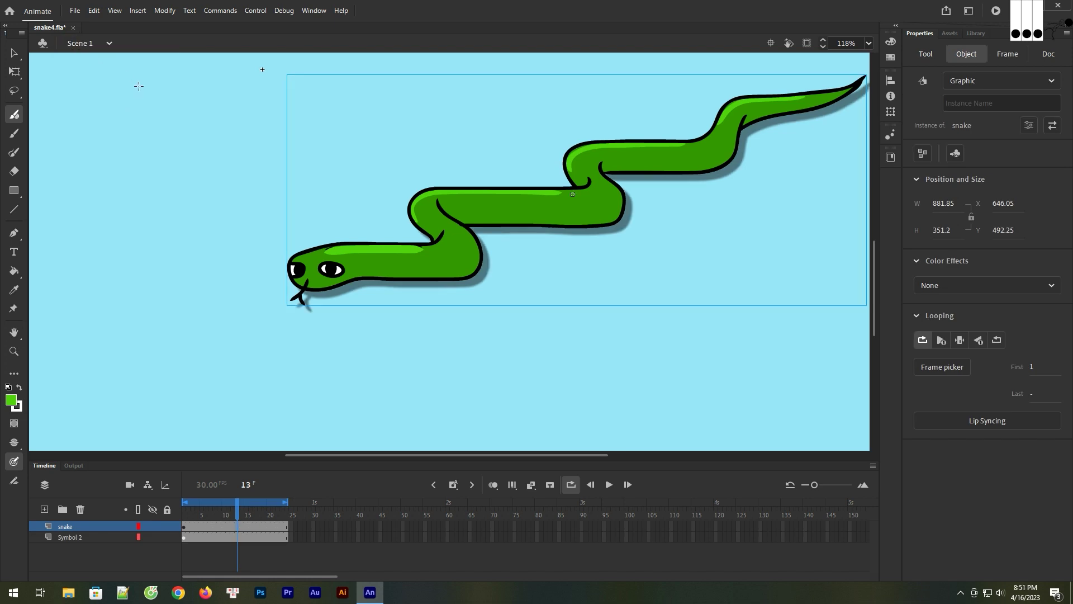
key(ctrl+minus)
key(ctrl+minus)
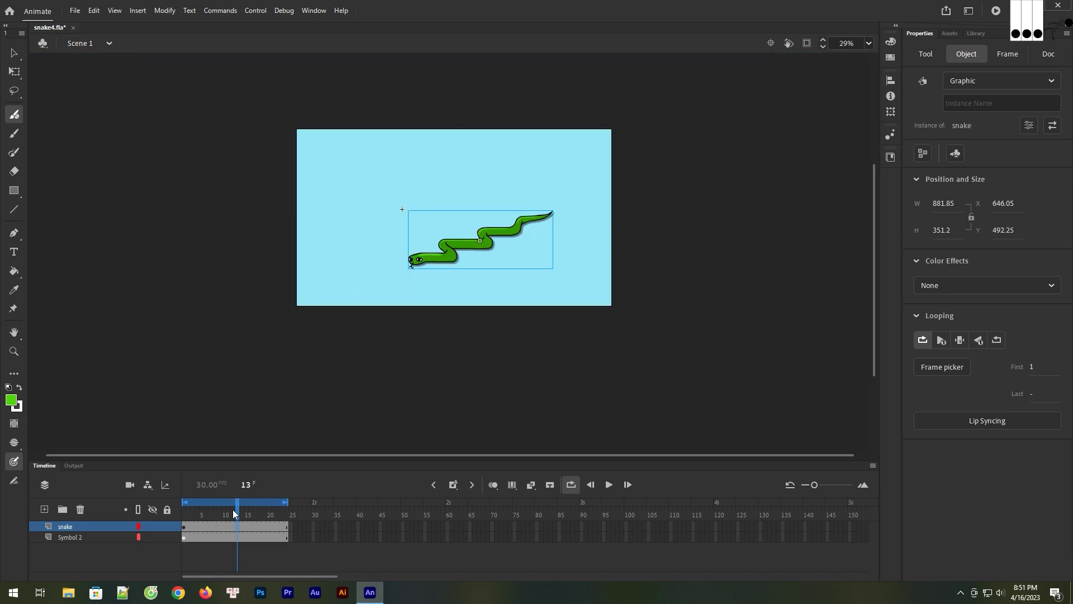
click(608, 484)
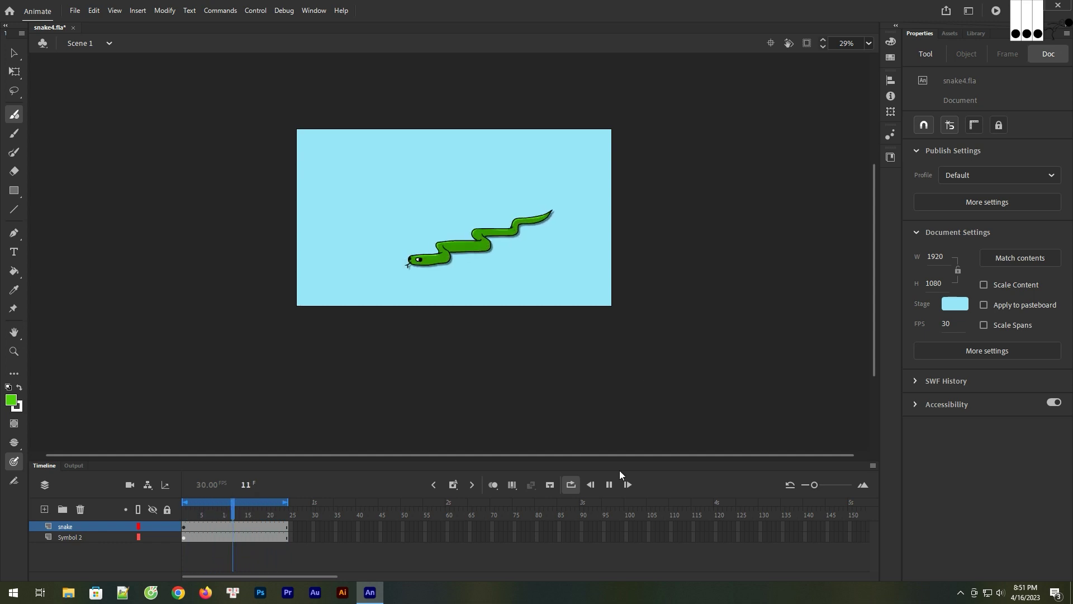
click(609, 484)
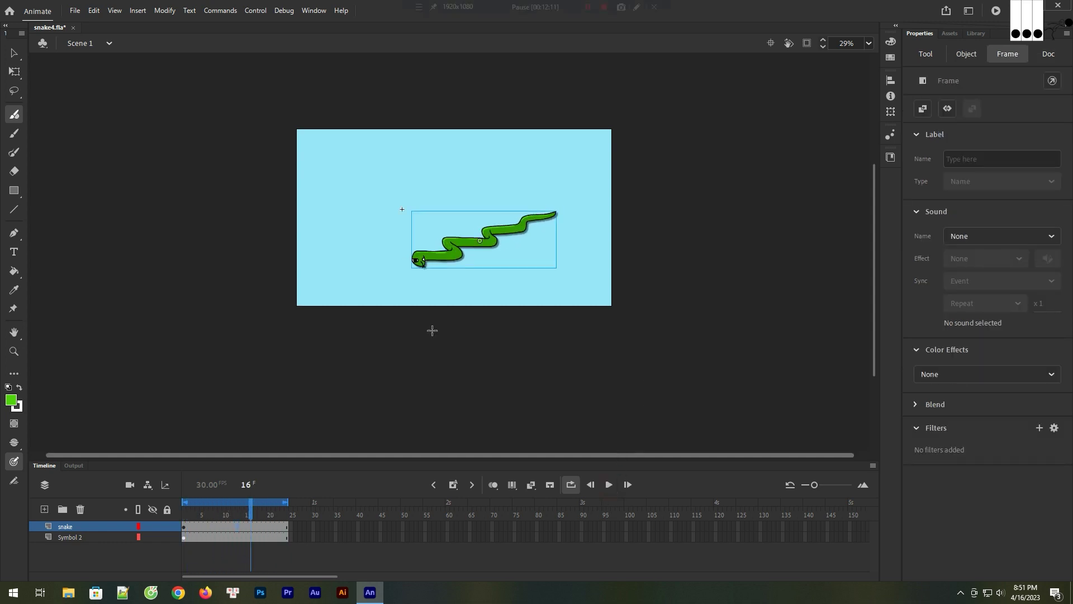
Add a new layer and move it beneath the snake and Symbol 2 layers
key(v)
click(44, 509)
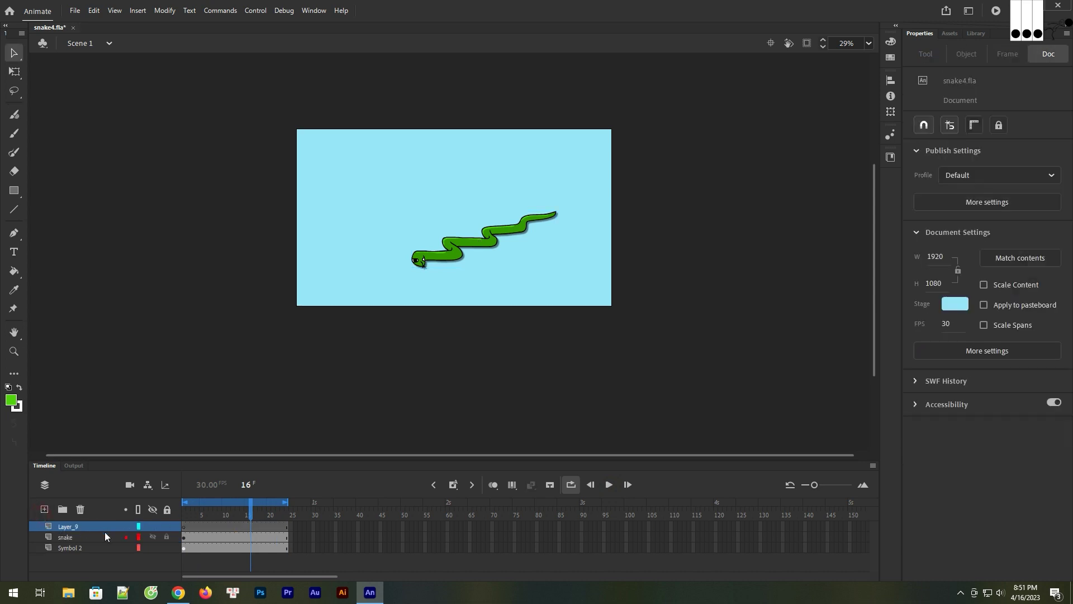
click(92, 526)
drag(96, 532, 99, 552)
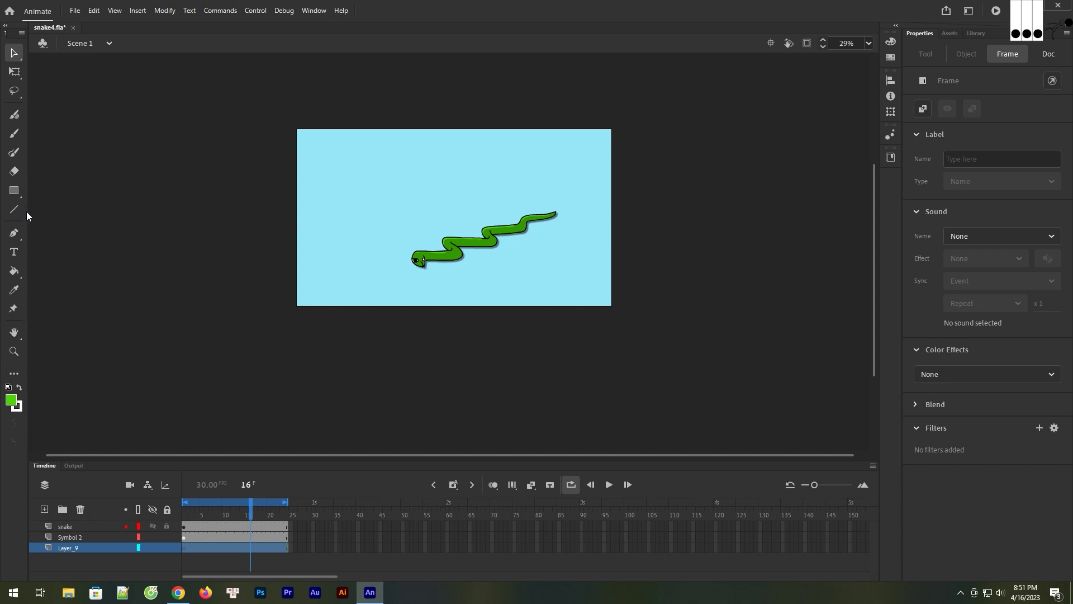
Draw a closed wavy outline around the snake with the Fluid Brush in #CC6600 and fill it with the same colour
click(17, 116)
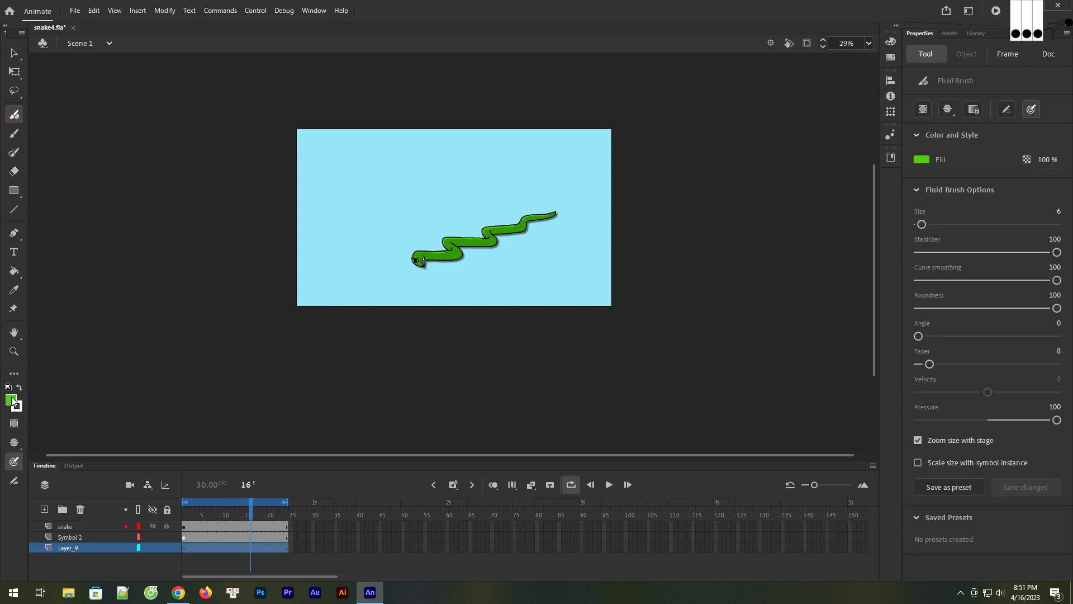
click(922, 161)
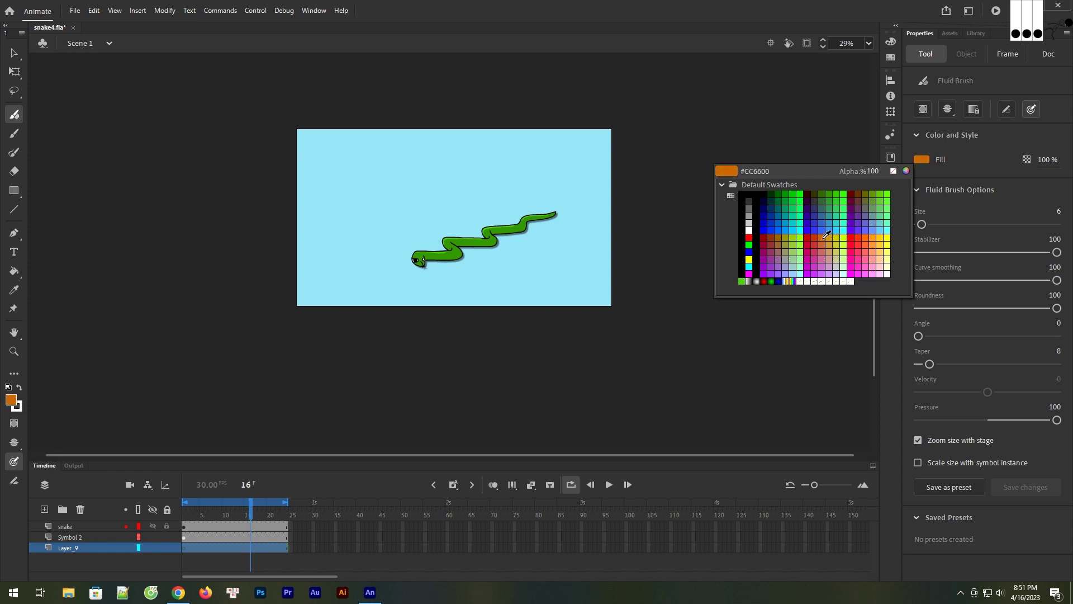
click(828, 237)
drag(557, 190, 419, 227)
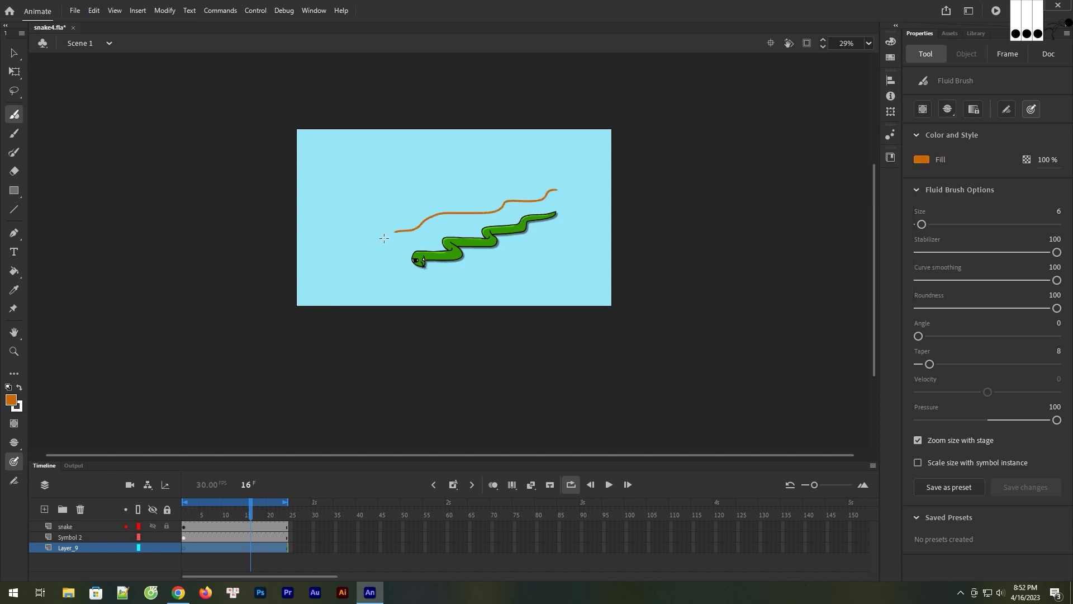
mouse_move(433, 276)
mouse_down()
mouse_move(475, 280)
mouse_move(559, 244)
mouse_move(577, 210)
mouse_up()
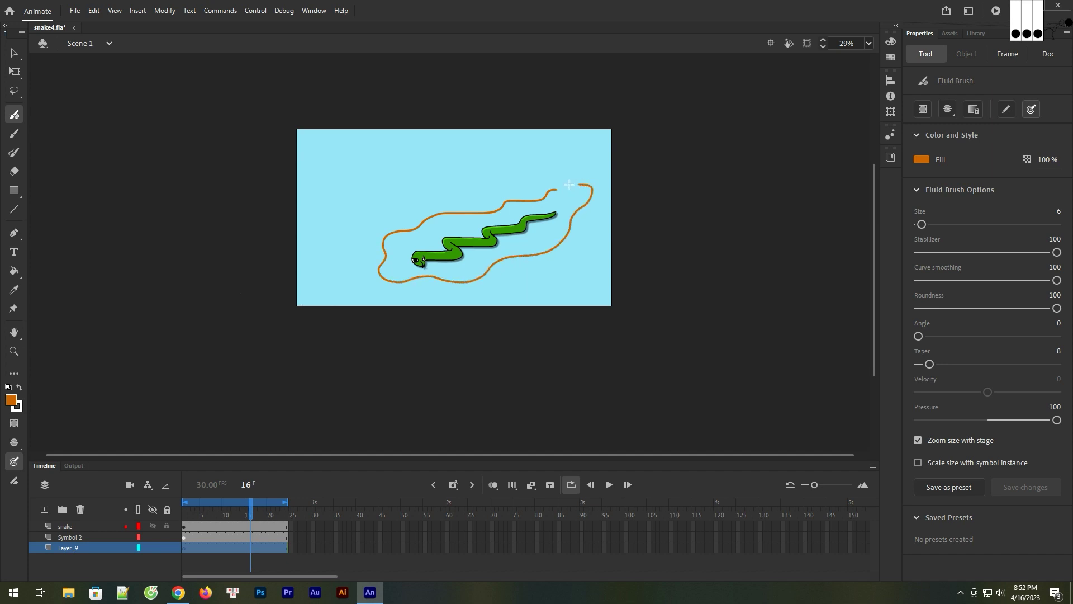
drag(549, 190, 547, 192)
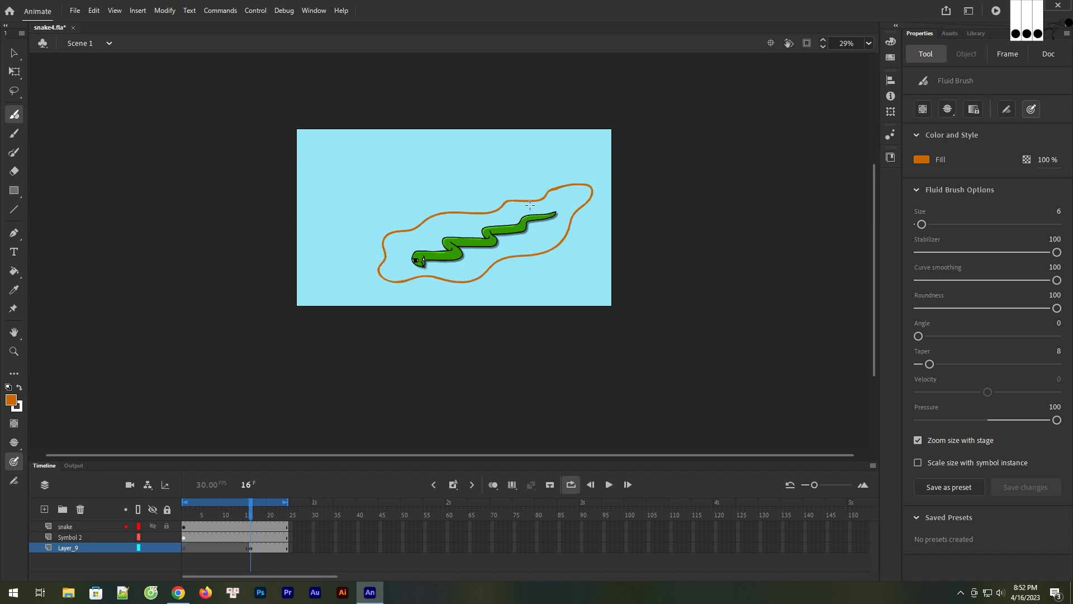
click(14, 271)
click(396, 265)
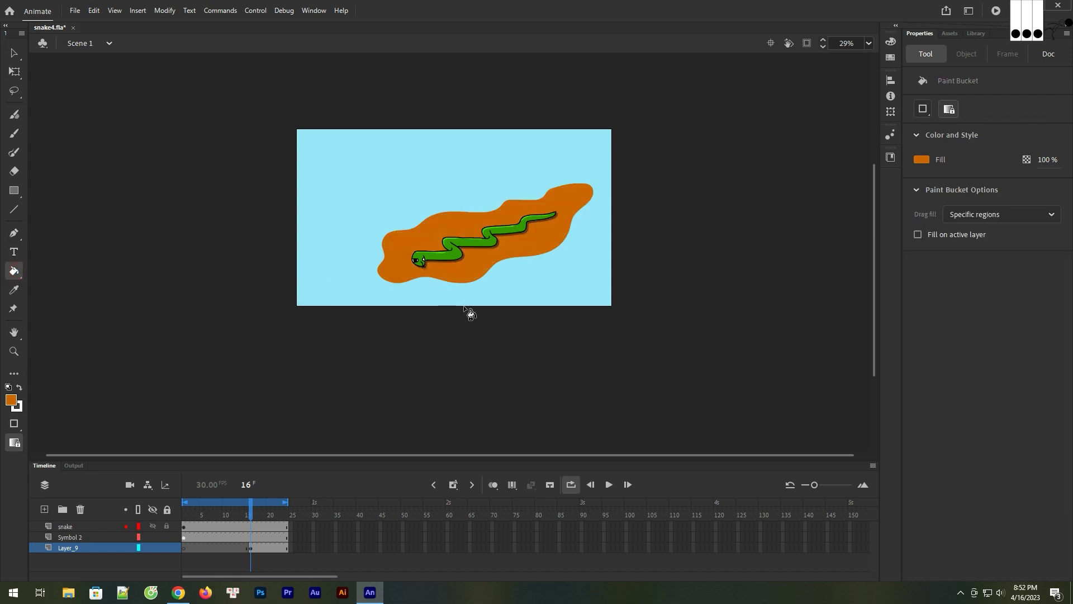
Try to smoothen the outline of the orange ground shape around the snake
key(v)
click(478, 258)
click(948, 299)
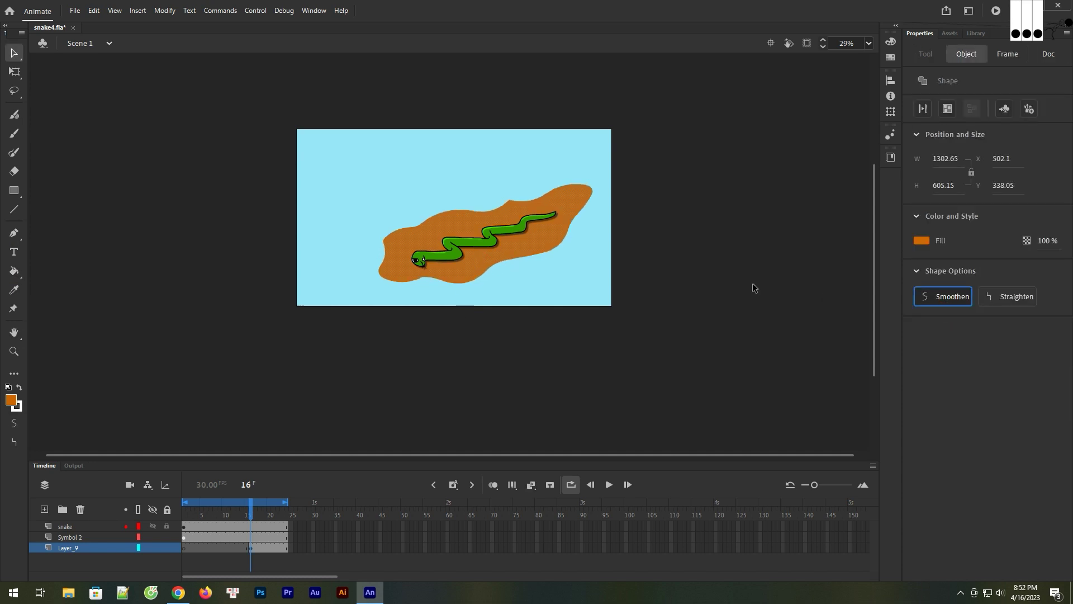
click(663, 245)
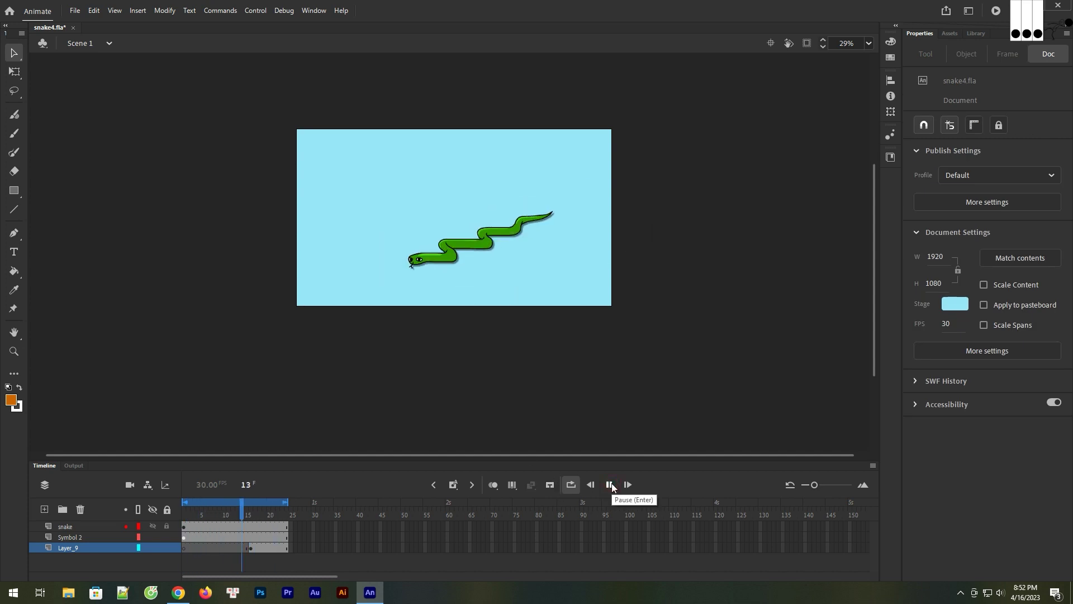
Stop the playback and move the ground layer's keyframe from frame 16 to frame 1
click(610, 484)
click(252, 547)
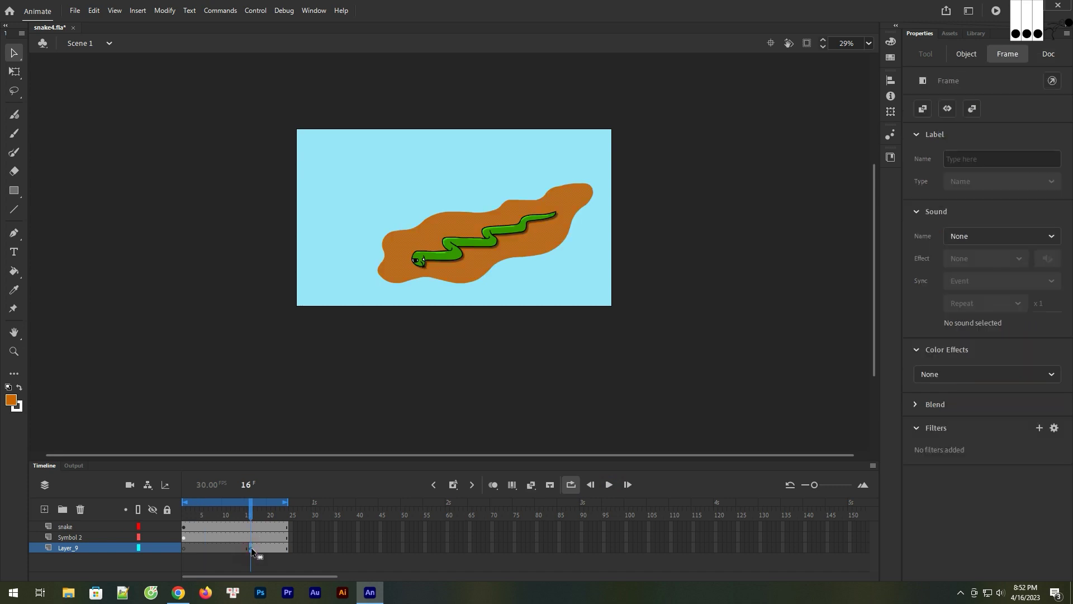
click(184, 548)
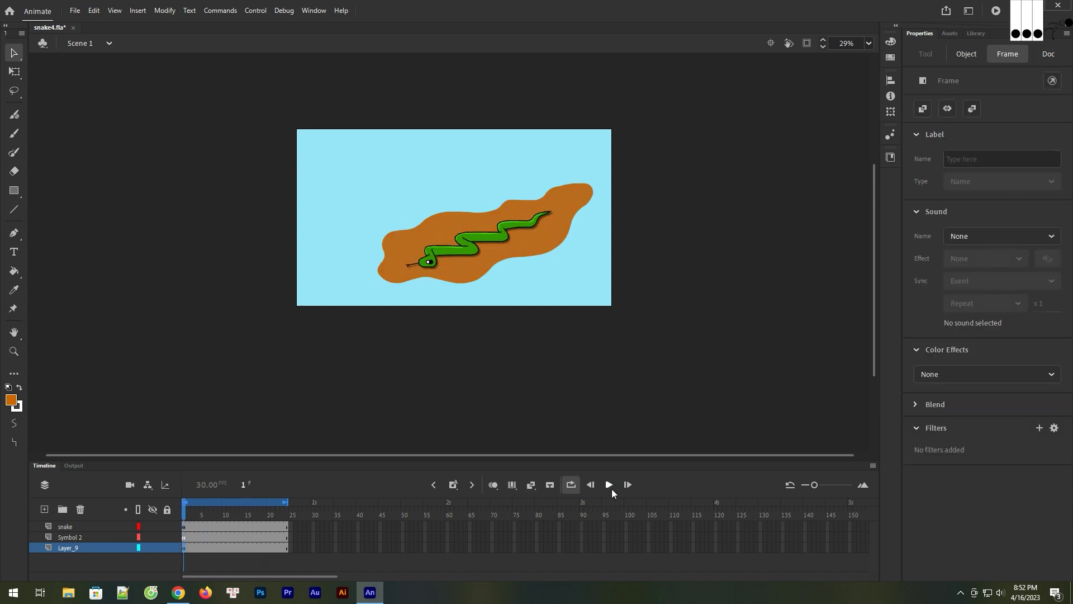
Play back the animation to check the ground beneath the snake, and stop it
click(609, 485)
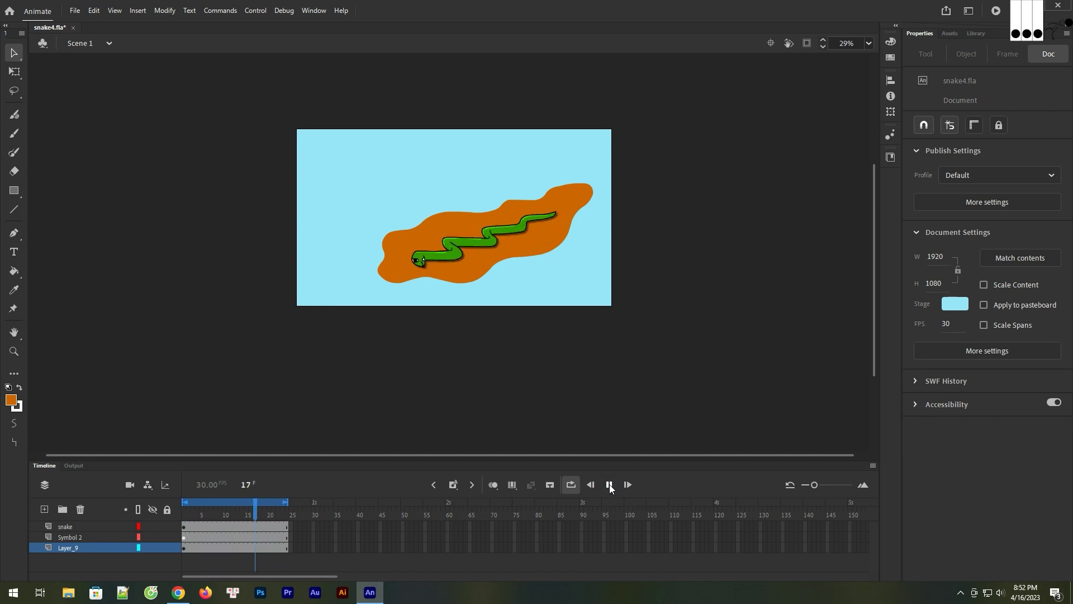
click(609, 484)
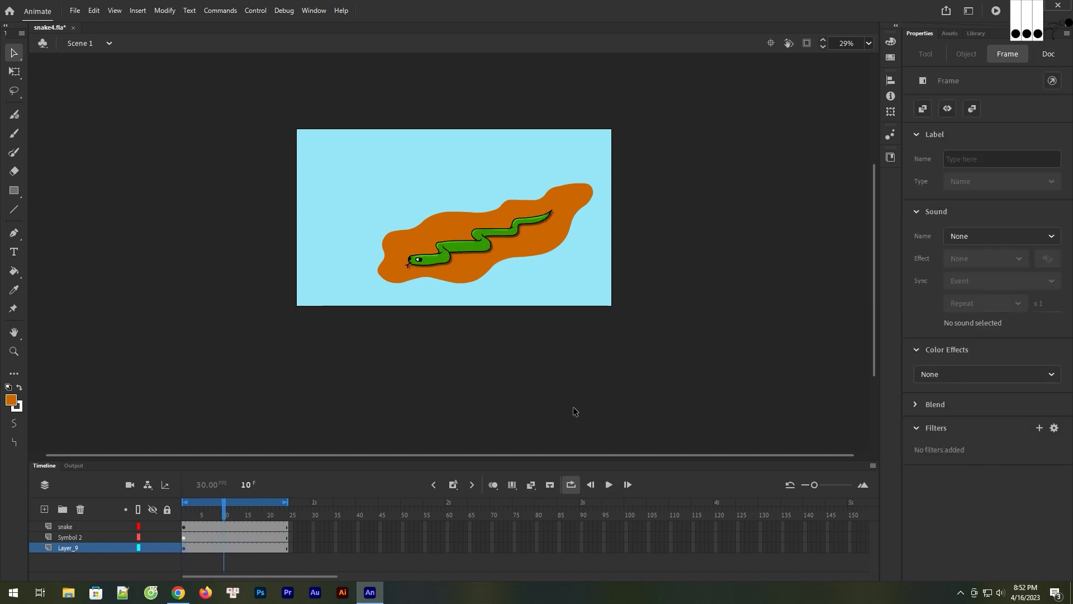
click(576, 373)
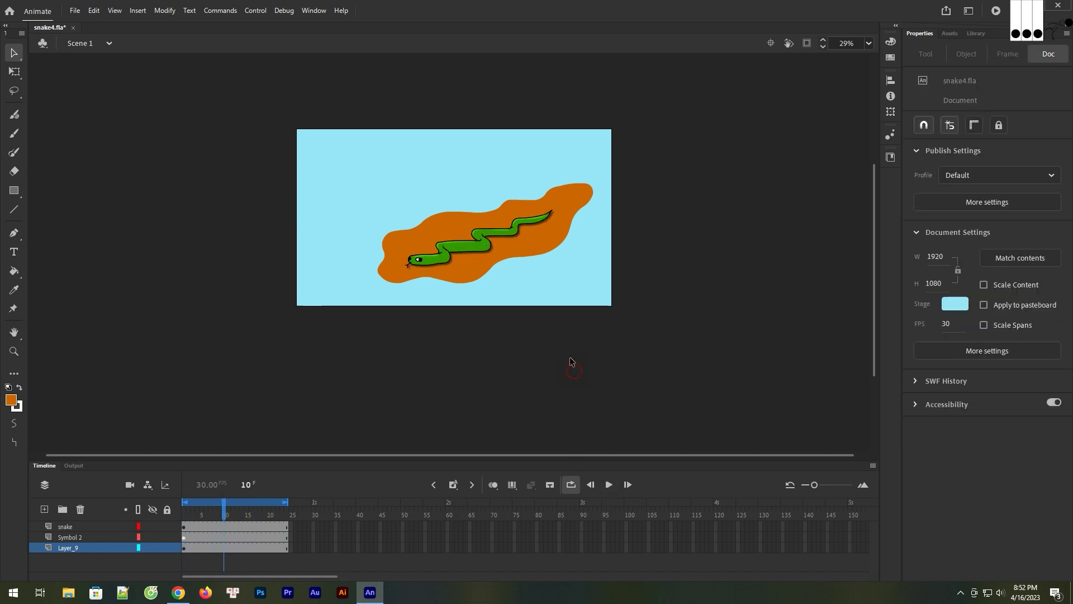
Enlarge the snake, its shadow and the ground together with Free Transform to about 1783 by 826 px and position them within the stage
click(186, 525)
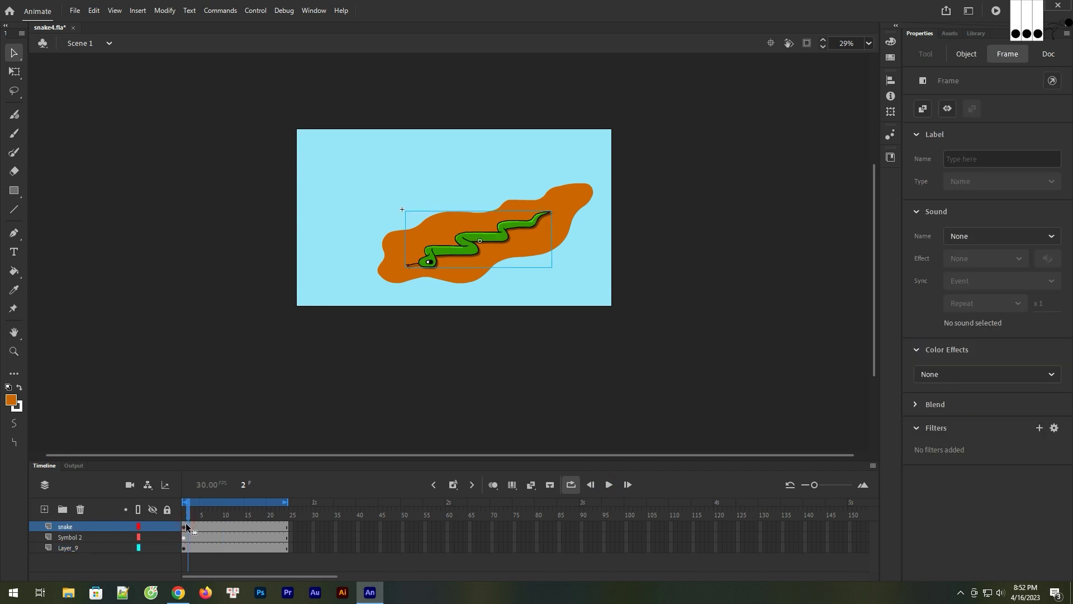
click(183, 537)
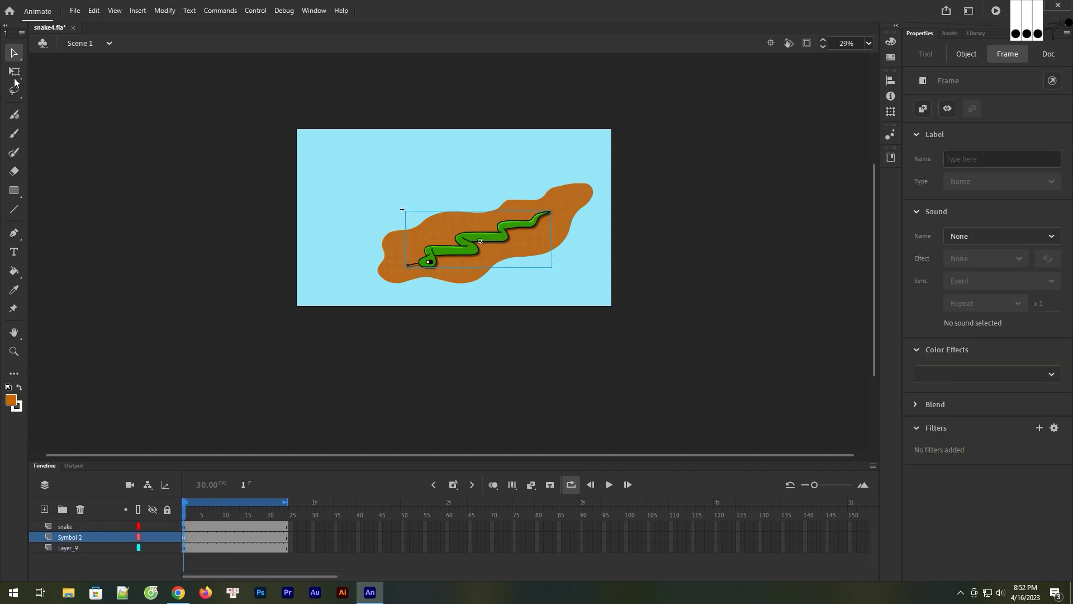
click(15, 74)
drag(375, 182, 346, 167)
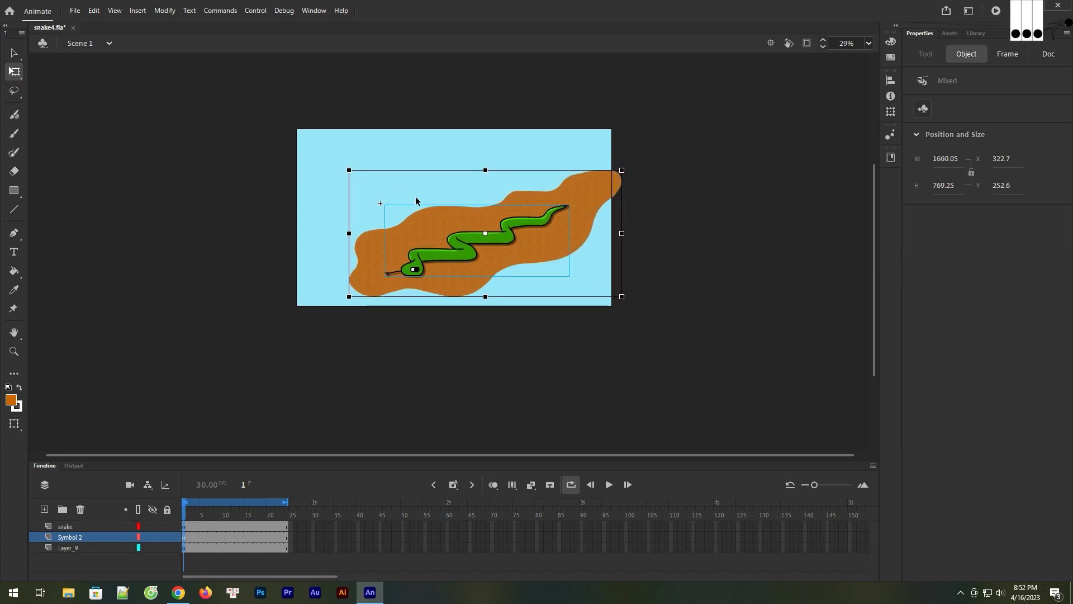
drag(552, 239, 514, 223)
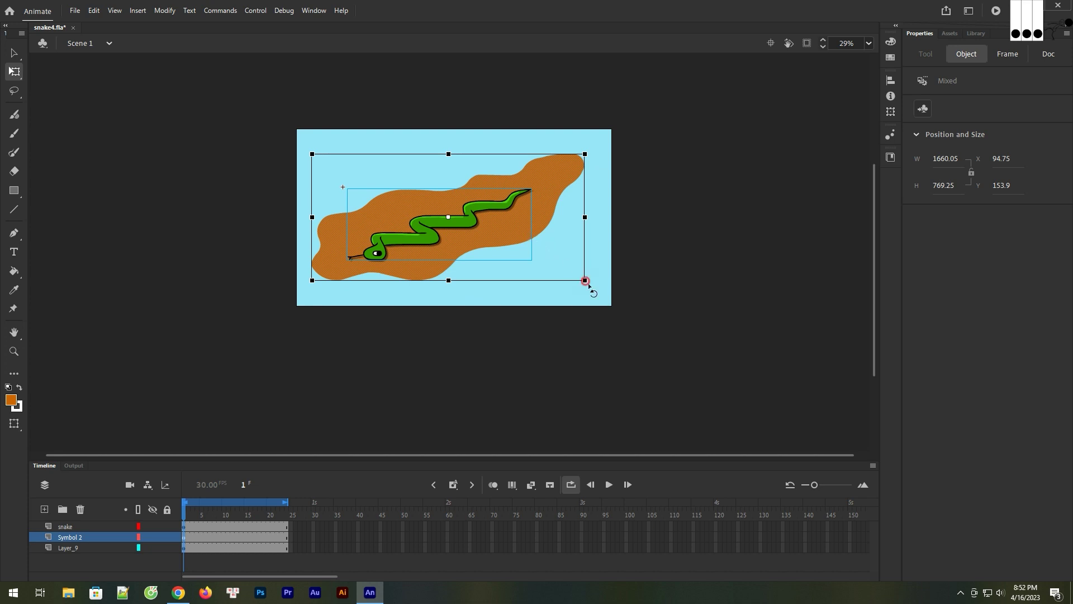
drag(585, 281, 595, 285)
drag(504, 238, 509, 237)
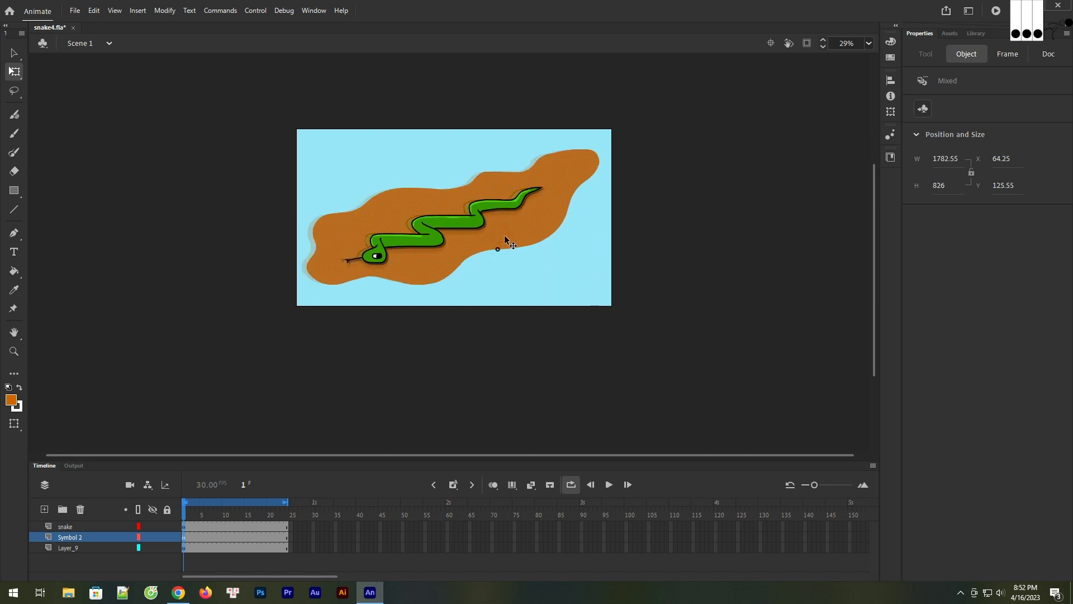
Deselect the artwork and export the animation as a test movie
click(693, 241)
key(ctrl+Return)
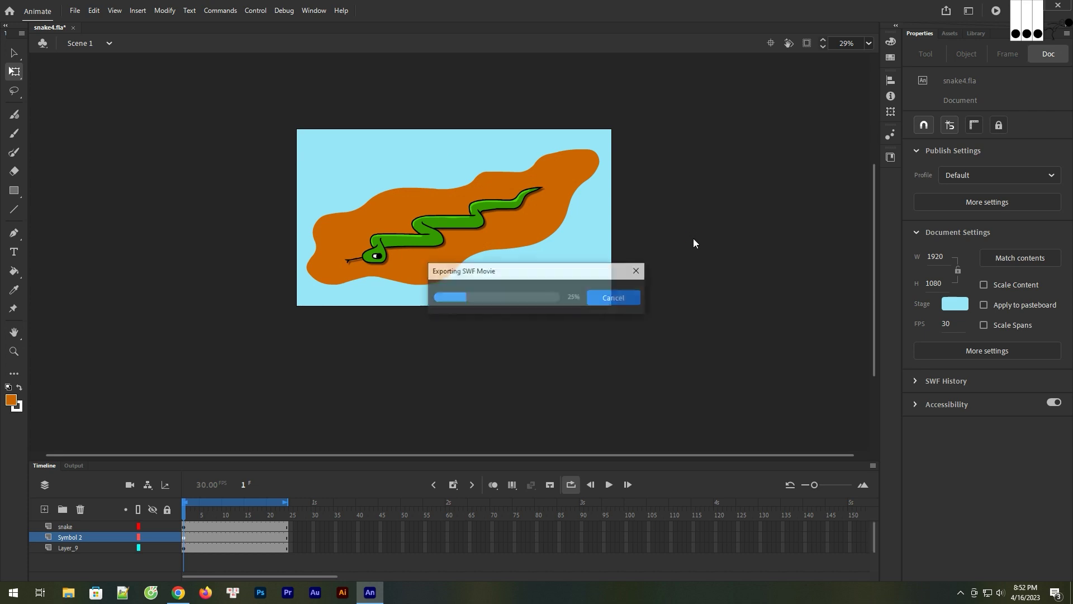